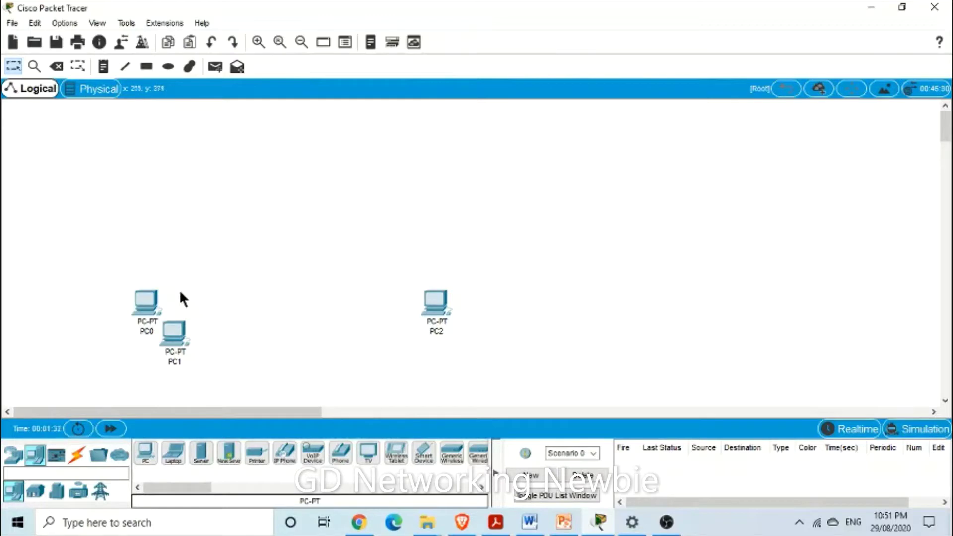
# - Draw two ellipses filled with lime green (#aaff00), one around PC0 and PC1 and one around PC2
pyautogui.click(166, 68)
pyautogui.click(527, 112)
pyautogui.click(445, 145)
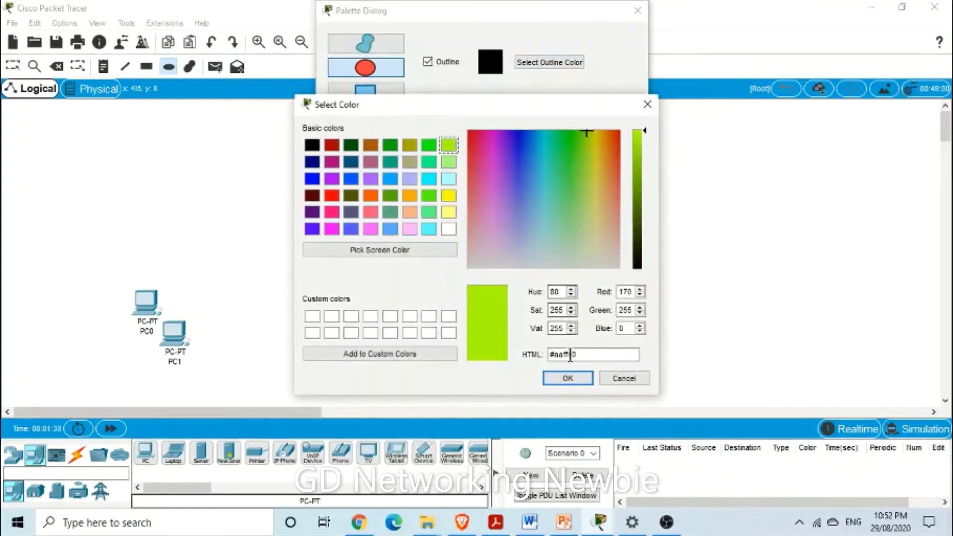
pyautogui.click(567, 379)
pyautogui.click(637, 11)
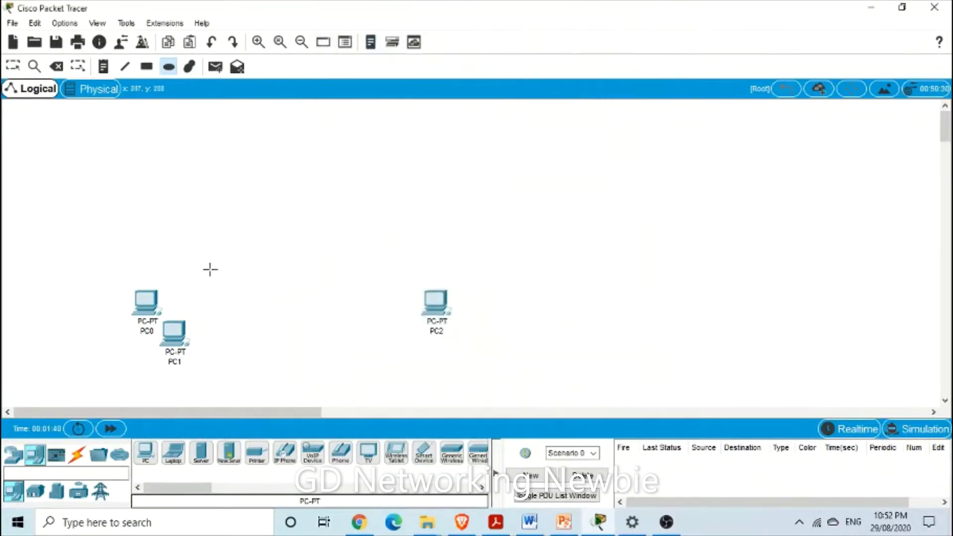
pyautogui.moveTo(95, 266); pyautogui.dragTo(234, 389)
pyautogui.moveTo(375, 250); pyautogui.dragTo(516, 376)
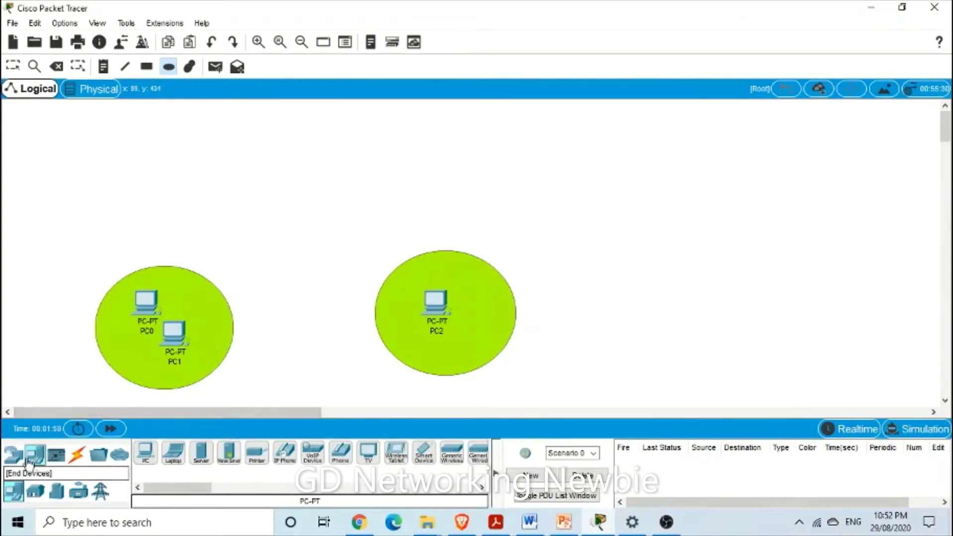
# - Add a 3560-24PS multilayer switch above and between the two green circles
pyautogui.click(13, 455)
pyautogui.click(36, 491)
pyautogui.moveTo(243, 445); pyautogui.dragTo(298, 200)
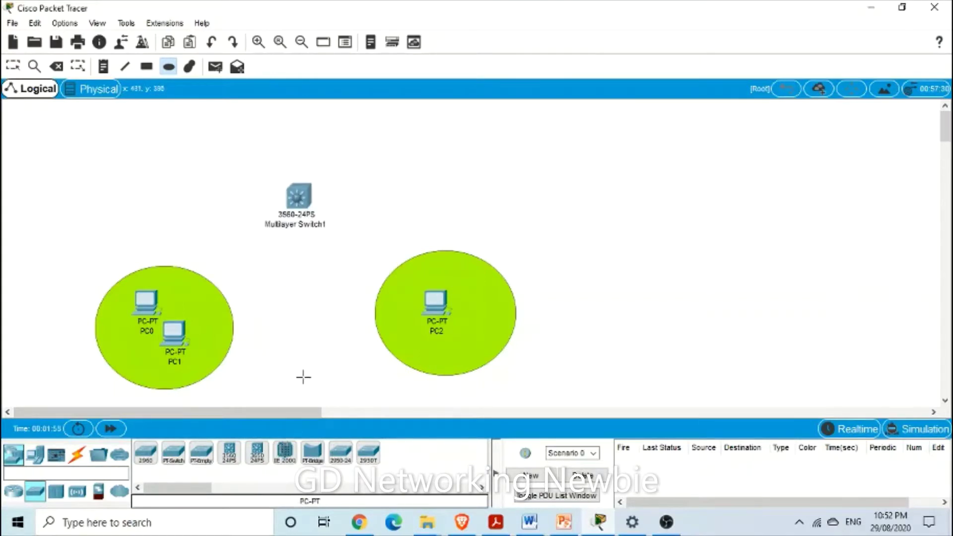
# - Connect PC0's FastEthernet0 to the multilayer switch's FastEthernet0/1 with a copper straight-through cable
pyautogui.click(76, 454)
pyautogui.click(204, 461)
pyautogui.click(145, 302)
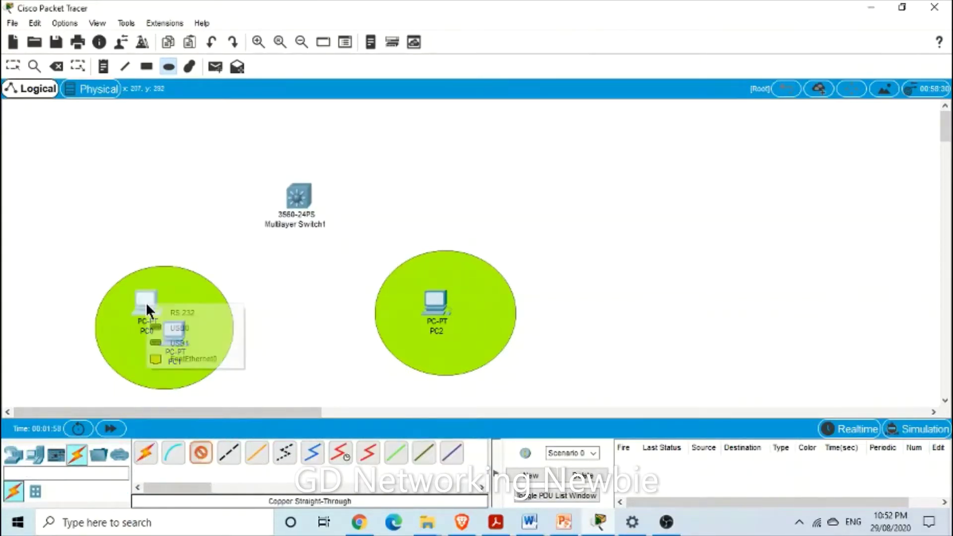
pyautogui.click(201, 357)
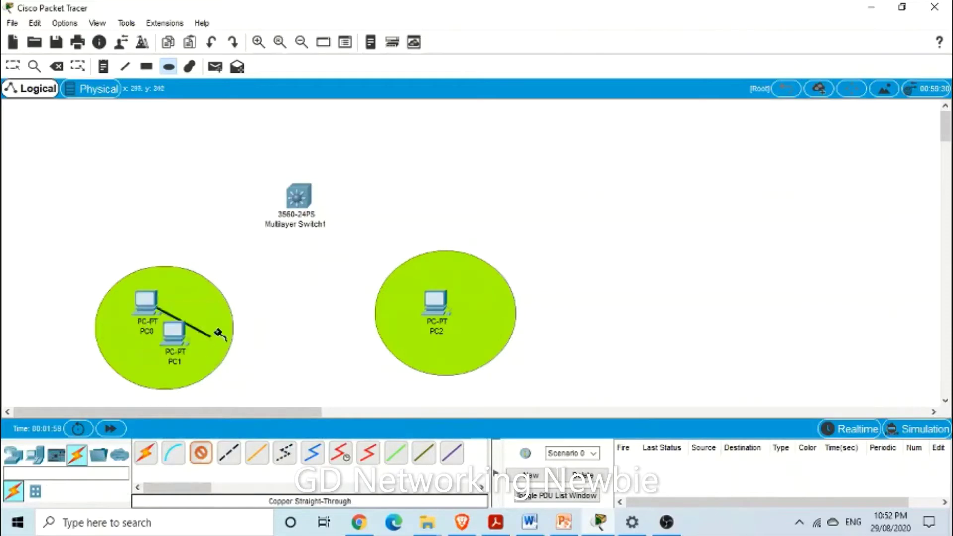
pyautogui.click(298, 197)
pyautogui.click(368, 24)
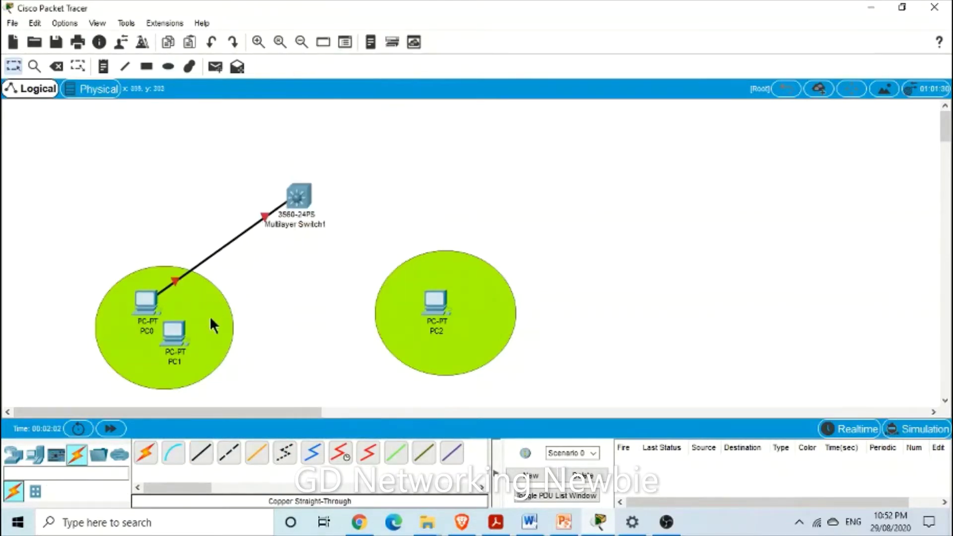
# - Connect PC1's FastEthernet0 to the multilayer switch's FastEthernet0/2 with a copper straight-through cable
pyautogui.click(174, 341)
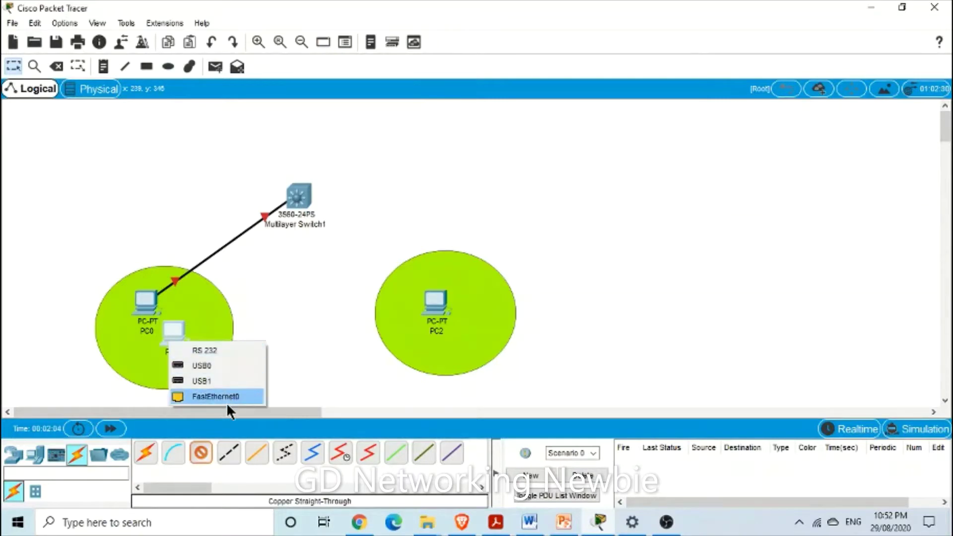
pyautogui.click(227, 400)
pyautogui.click(307, 202)
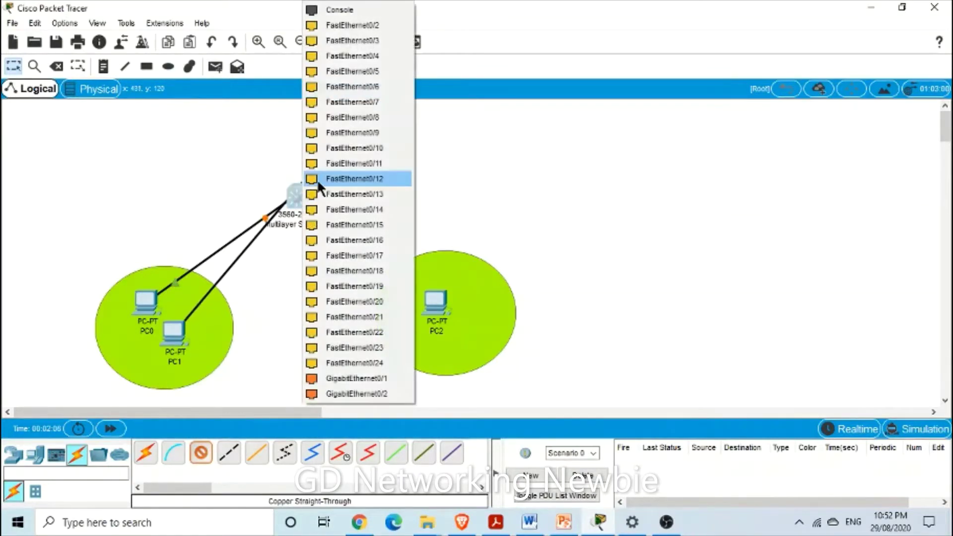
pyautogui.click(380, 25)
# - Connect PC2's FastEthernet0 to the multilayer switch's FastEthernet0/3 with a copper straight-through cable
pyautogui.click(201, 452)
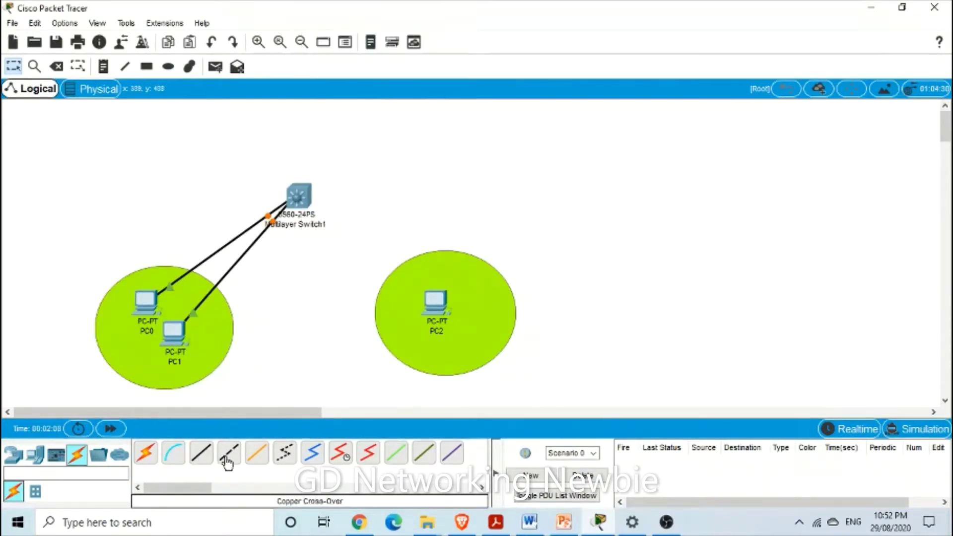
pyautogui.click(439, 310)
pyautogui.click(489, 359)
pyautogui.click(307, 193)
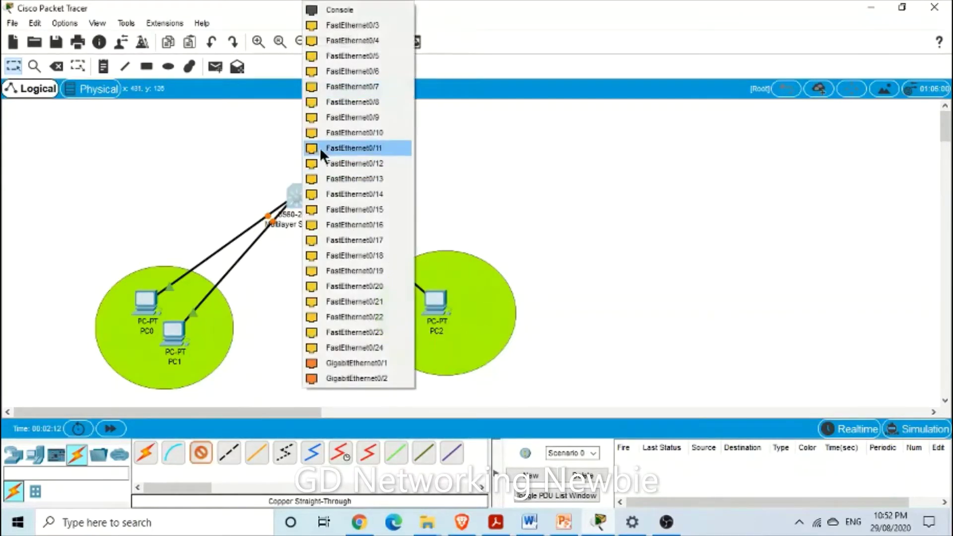
pyautogui.click(335, 28)
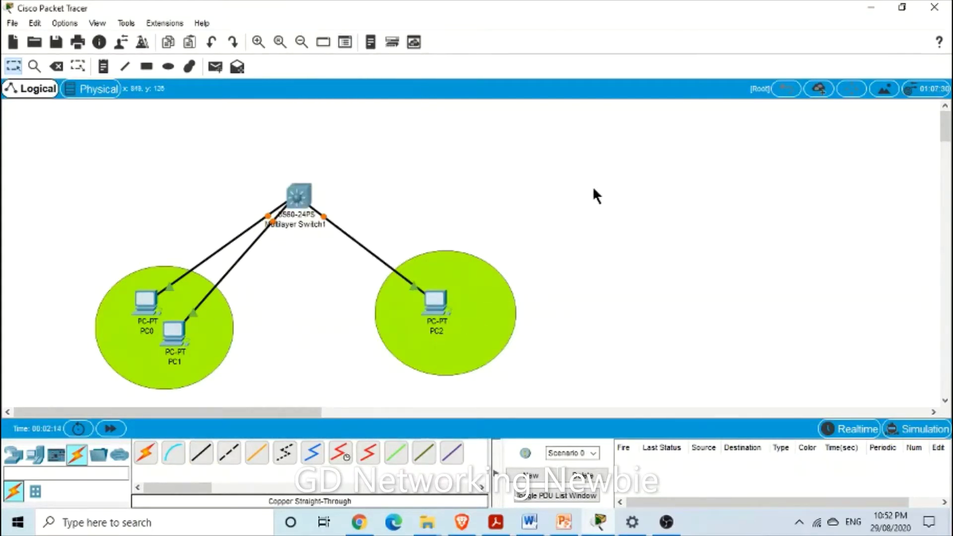
# - Place a note reading "VLAN 10" at the lower edge of the circle around PC0 and PC1
pyautogui.click(103, 67)
pyautogui.click(198, 371)
pyautogui.write('VLA')
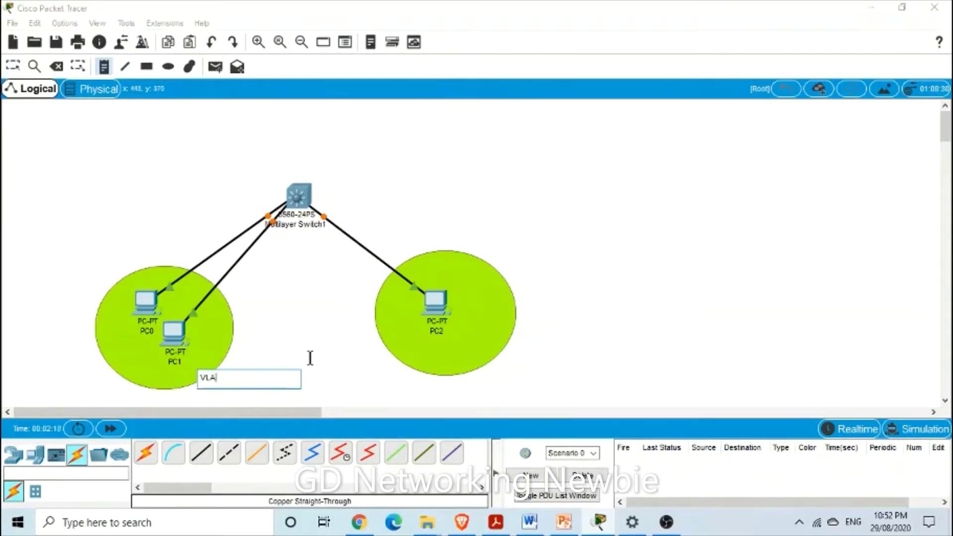
pyautogui.write('N 10')
# - Copy the VLAN 10 note's text into a new note below PC2 and change it to "VLAN 20"
pyautogui.moveTo(236, 380); pyautogui.dragTo(181, 379)
pyautogui.hotkey('ctrl', 'c')
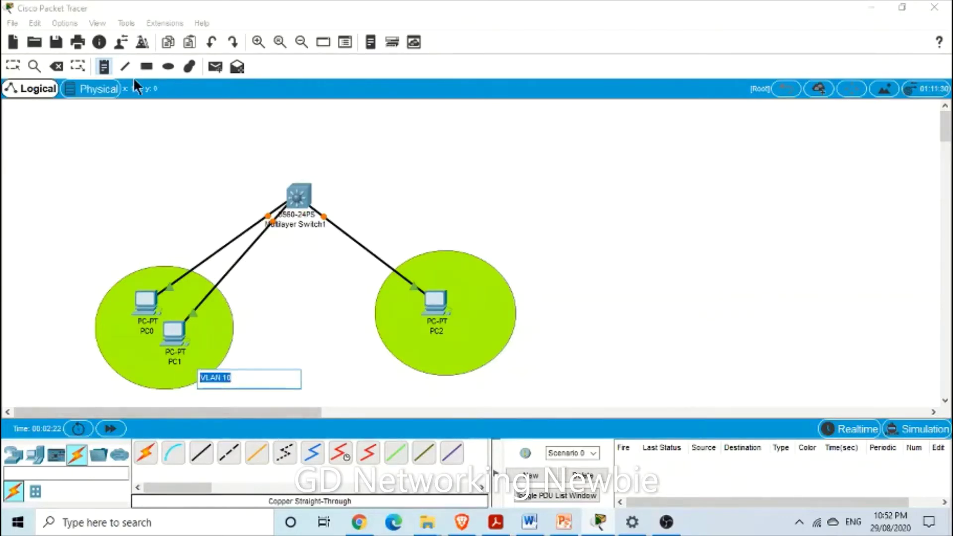
pyautogui.click(104, 67)
pyautogui.click(431, 361)
pyautogui.hotkey('ctrl', 'v')
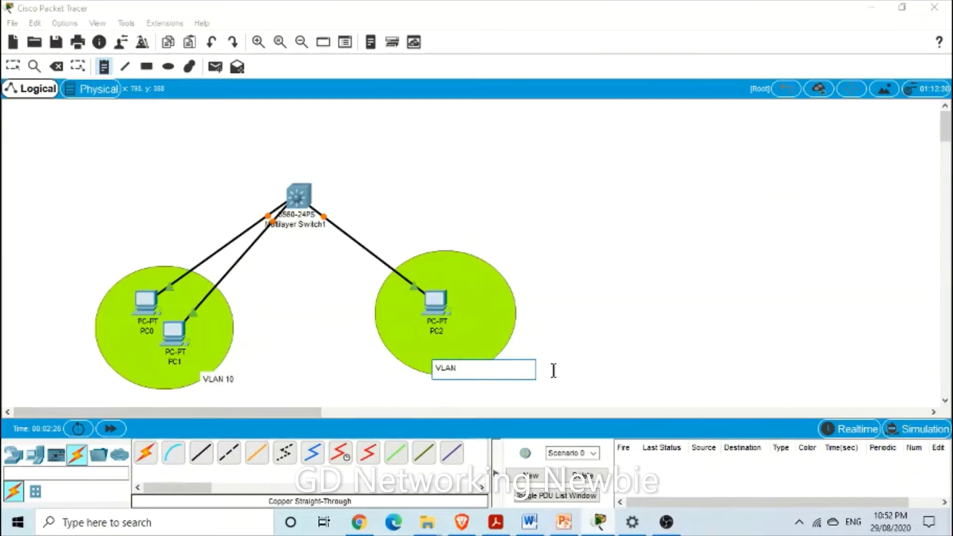
pyautogui.click(591, 328)
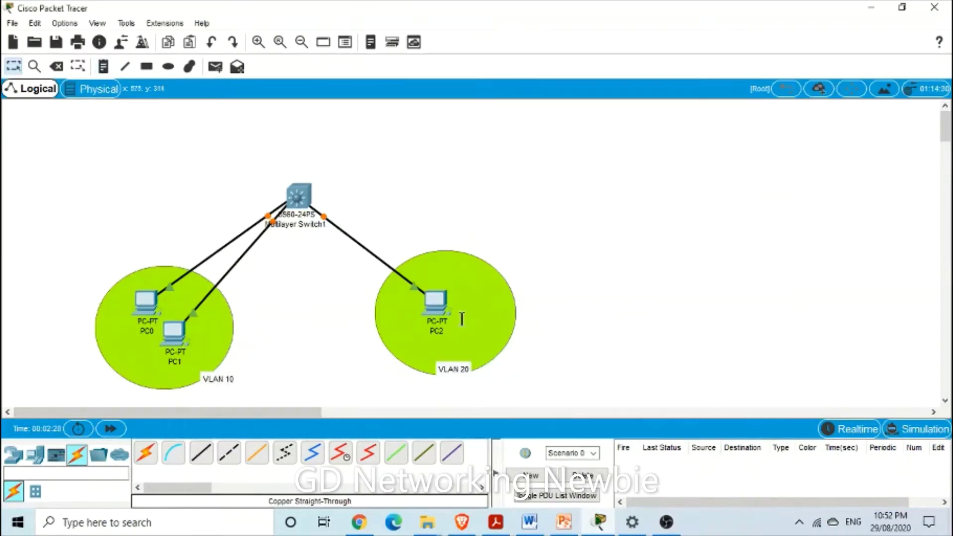
# - Place a note with the network address 192.168.10.0/24 beside the VLAN 10 label, below PC0 and PC1
pyautogui.click(104, 67)
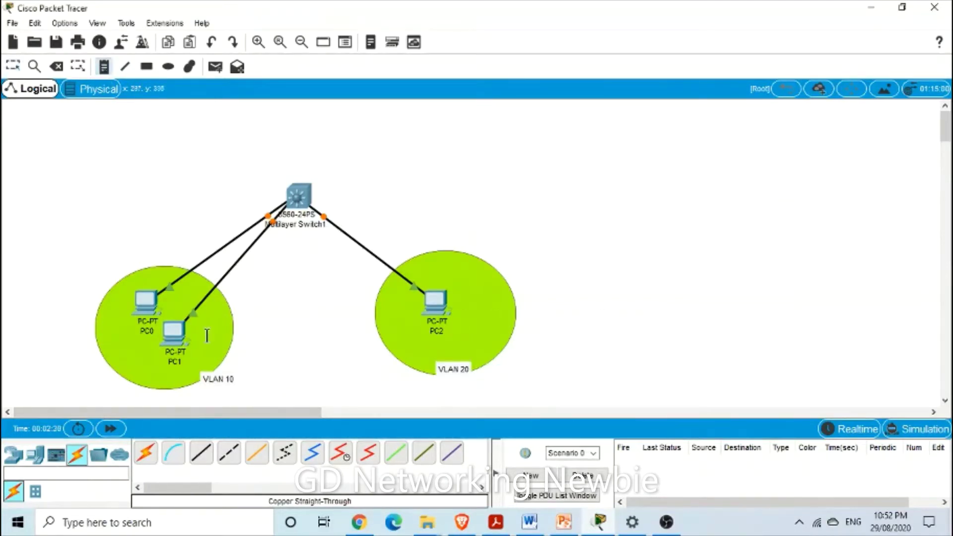
pyautogui.click(93, 363)
pyautogui.write('192.168.10.0/24')
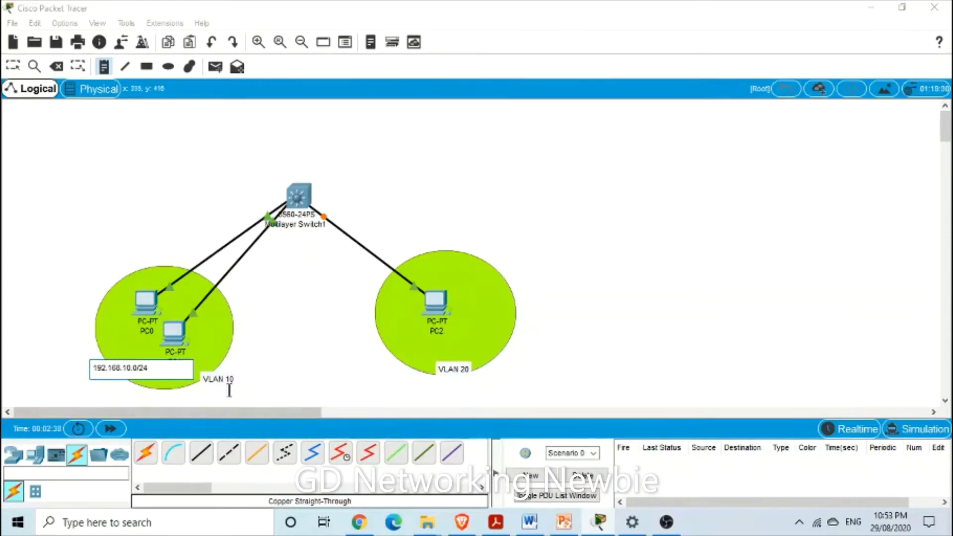
pyautogui.press('Escape')
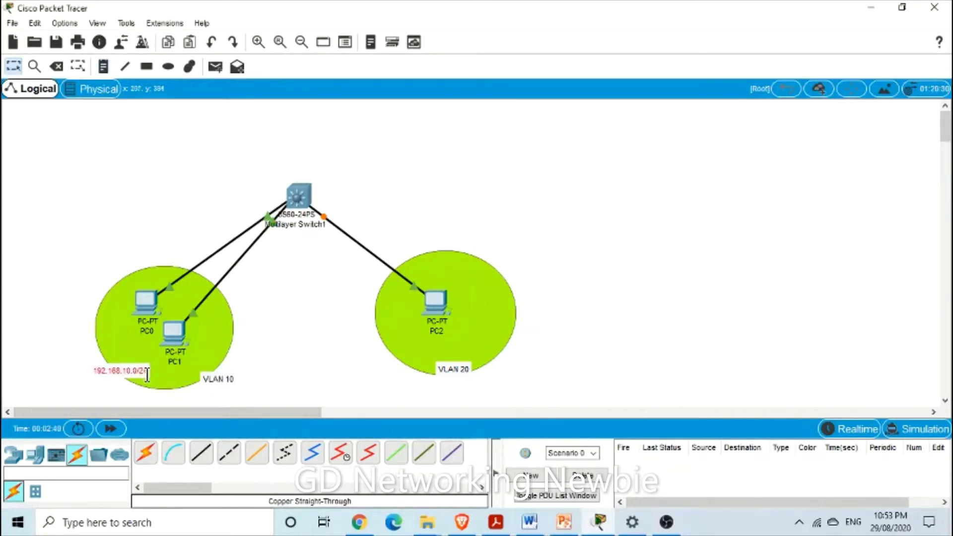
# - Copy the network address note's text into a new note beside PC2's circle and change it to 192.168.20.0/24
pyautogui.doubleClick(149, 378)
pyautogui.hotkey('ctrl', 'c')
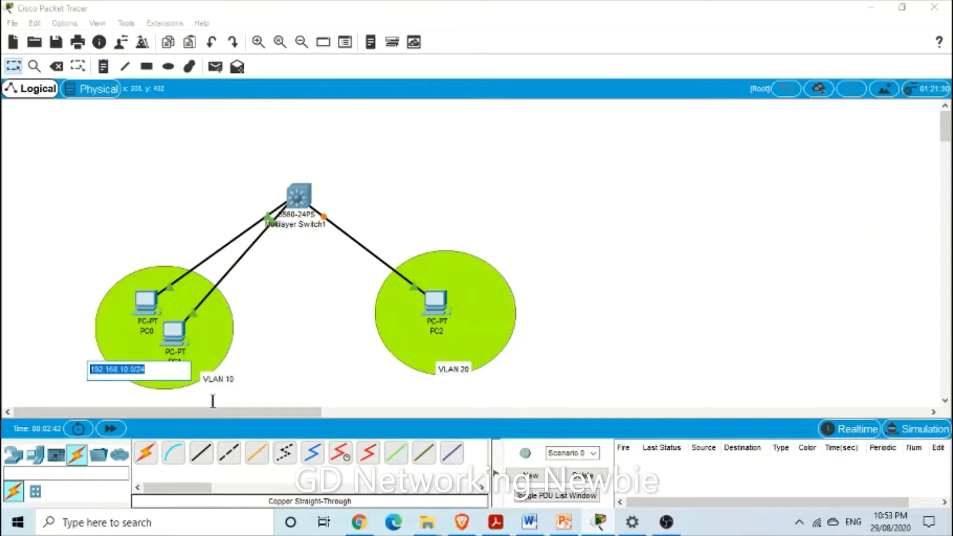
pyautogui.click(551, 373)
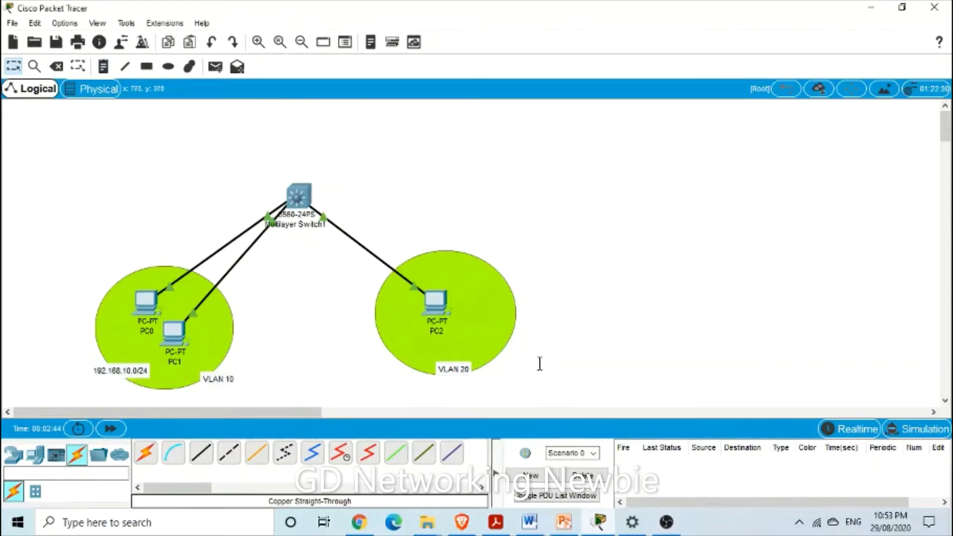
pyautogui.click(98, 71)
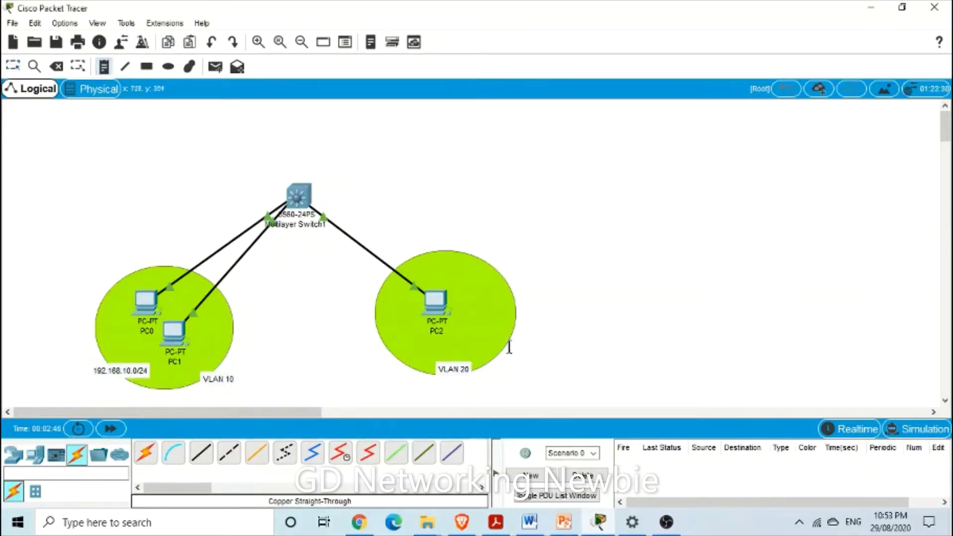
pyautogui.click(509, 348)
pyautogui.hotkey('ctrl', 'v')
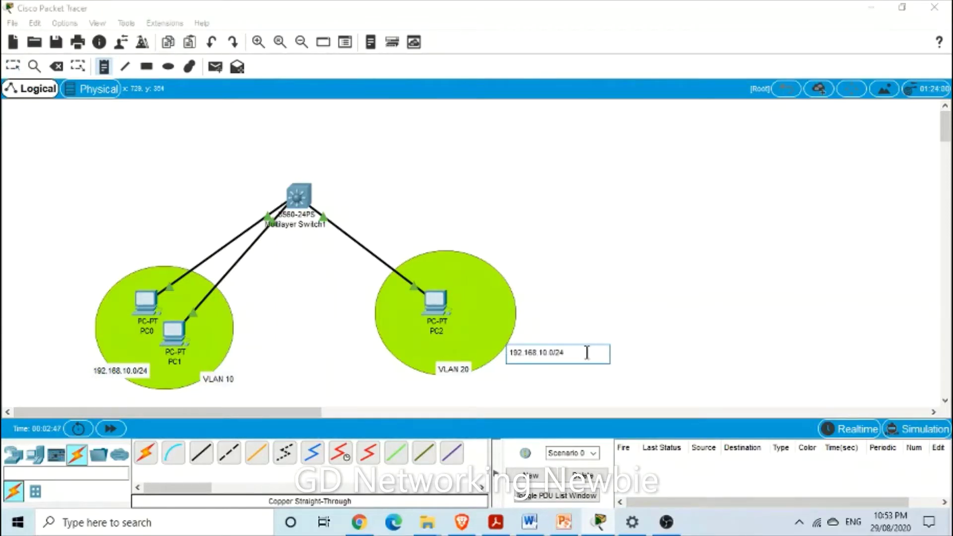
pyautogui.click(545, 354)
pyautogui.press('BackSpace')
pyautogui.press('BackSpace')
pyautogui.write('20')
pyautogui.click(629, 299)
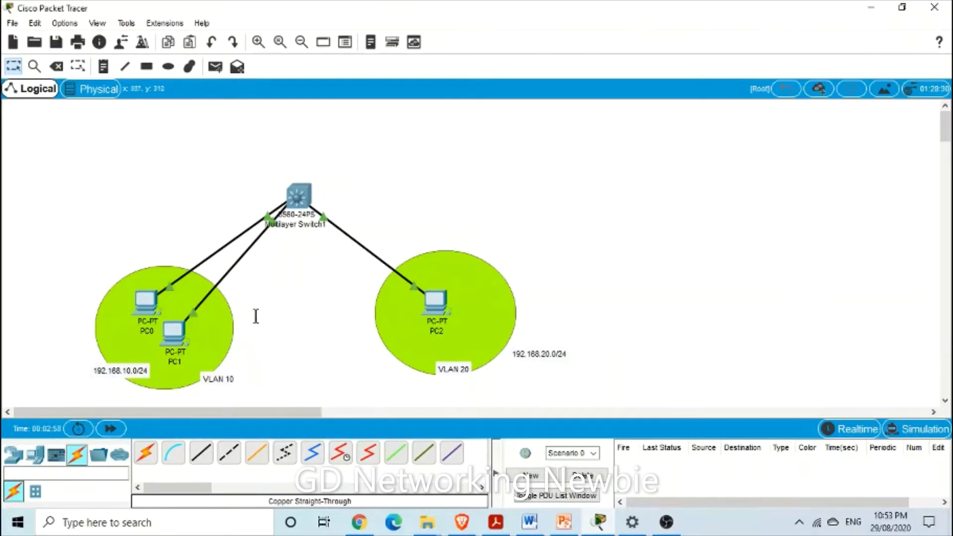
# - Give PC0 the static IP address 192.168.10.1 with subnet mask 255.255.255.0
pyautogui.click(147, 303)
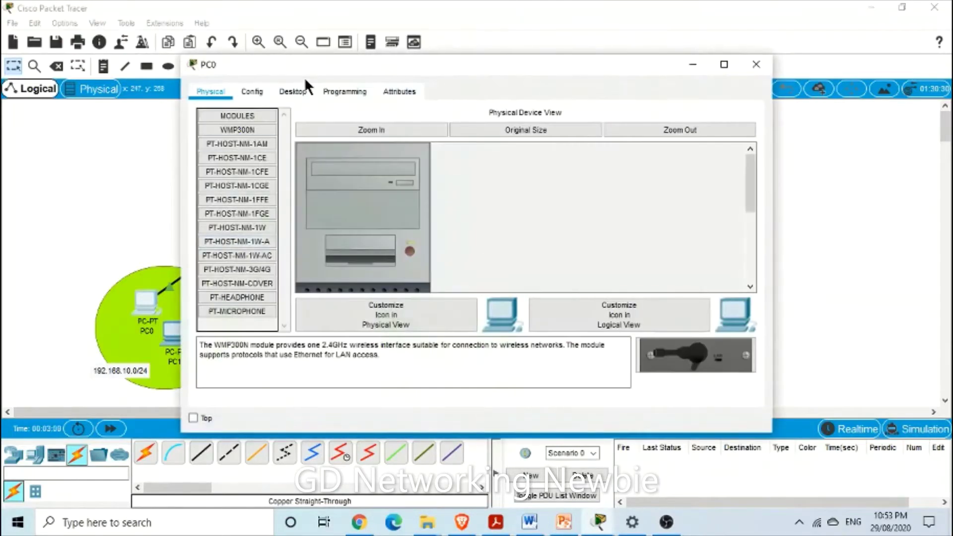
pyautogui.moveTo(306, 65); pyautogui.dragTo(438, 64)
pyautogui.click(433, 94)
pyautogui.click(419, 149)
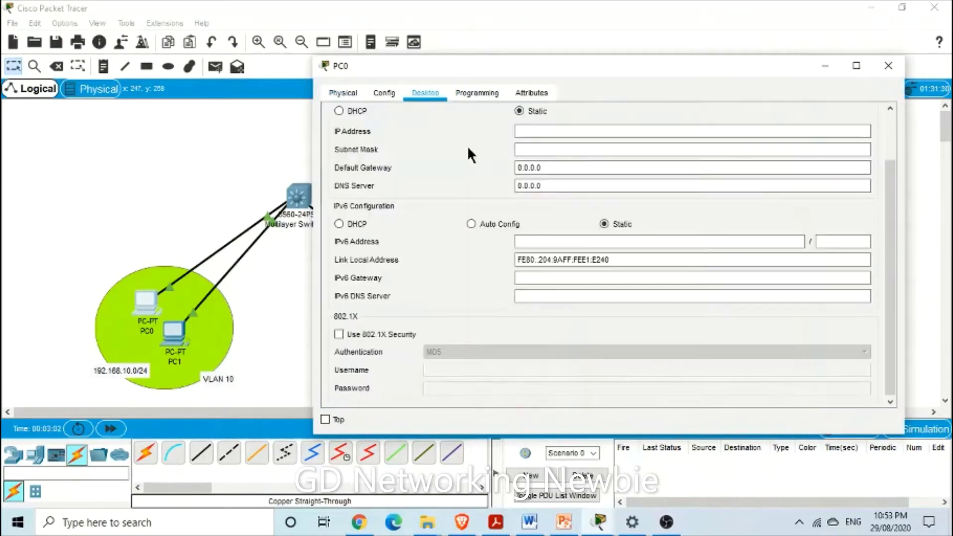
pyautogui.click(546, 137)
pyautogui.write('19')
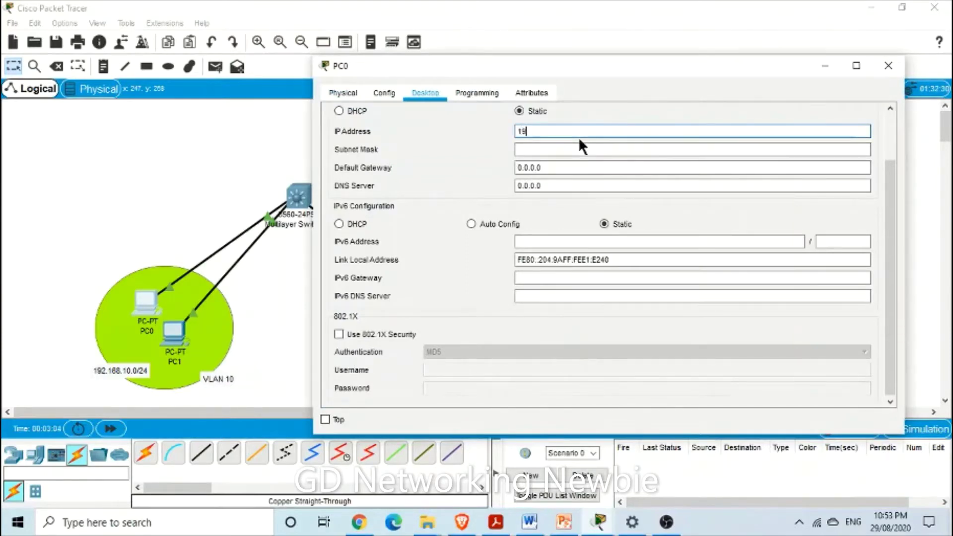
pyautogui.write('2.168.10.1')
pyautogui.click(560, 146)
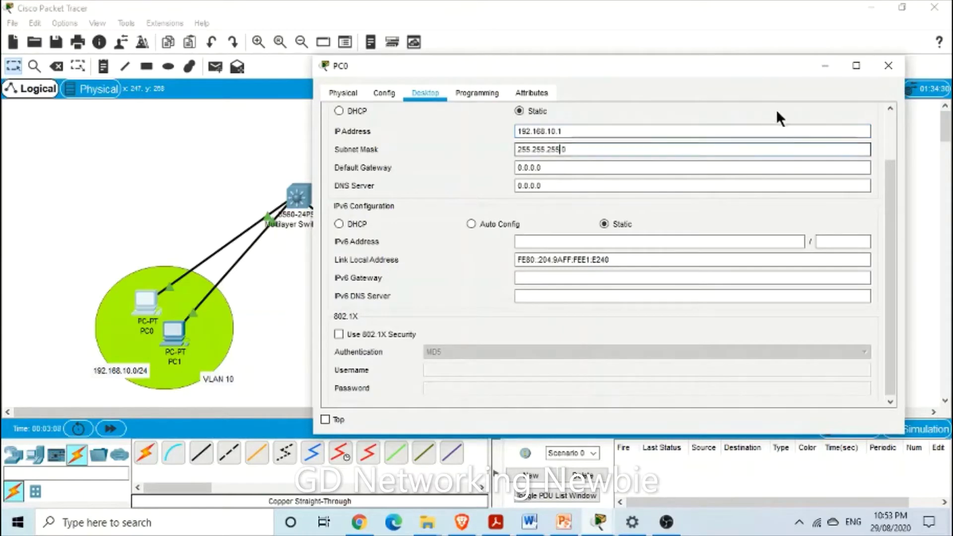
pyautogui.click(885, 68)
# - Give PC1 the static IP address 192.168.10.2 with subnet mask 255.255.255.0
pyautogui.click(174, 330)
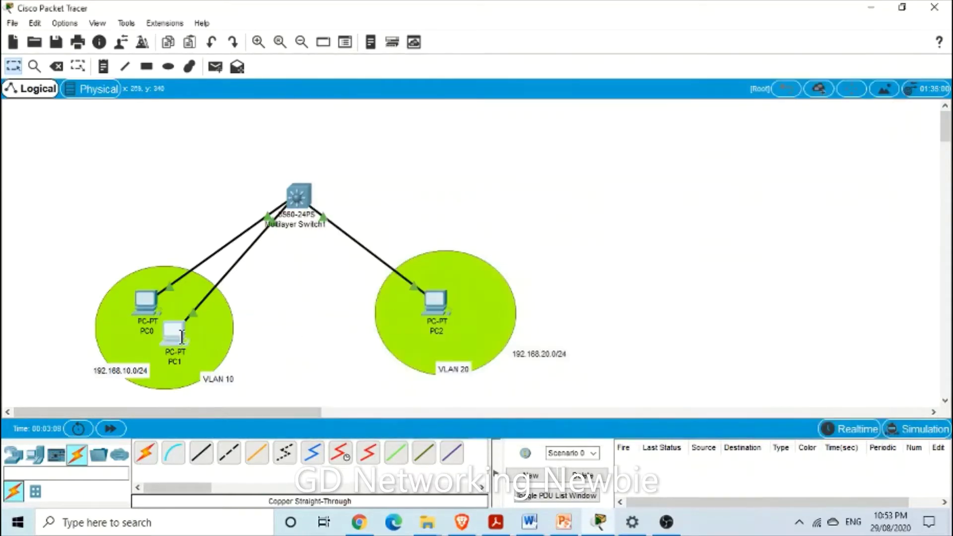
pyautogui.click(291, 92)
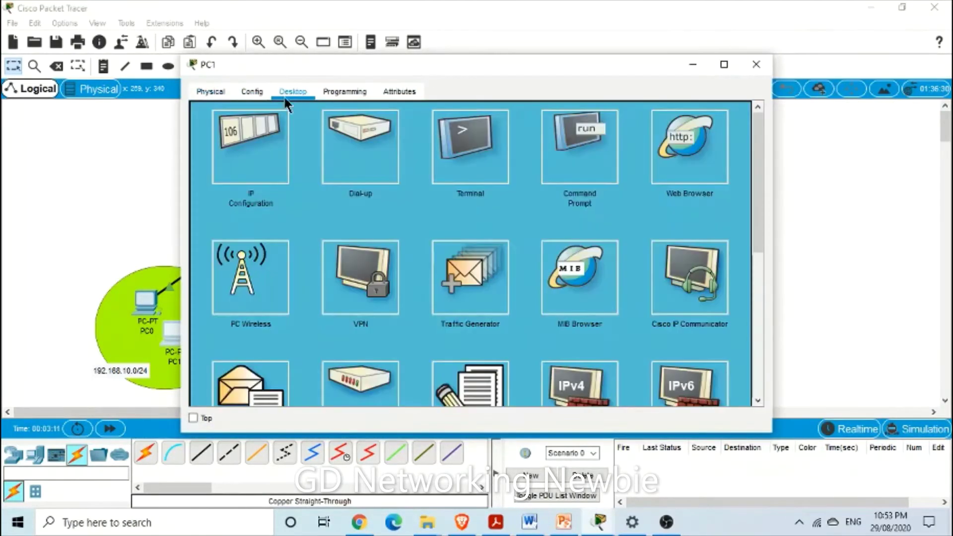
pyautogui.click(257, 117)
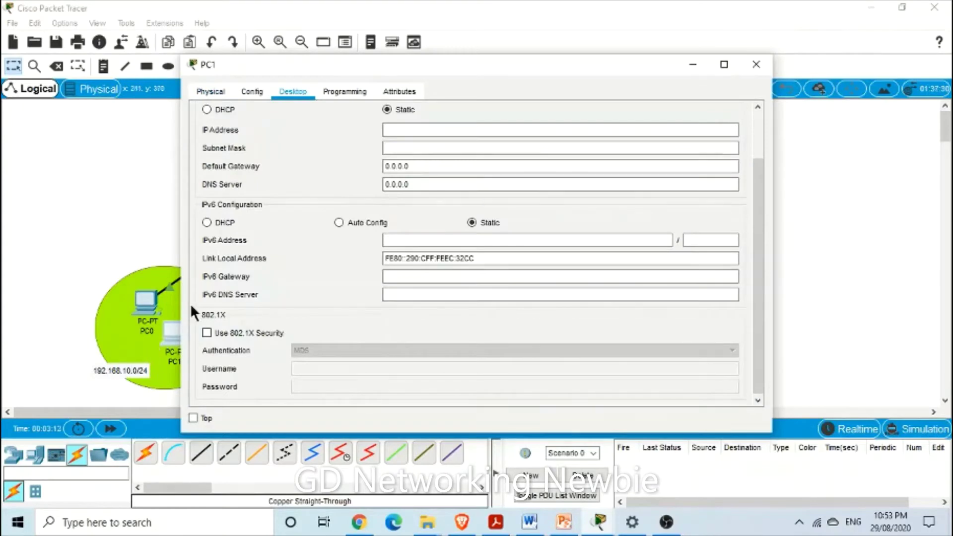
pyautogui.write('192.168.10.2')
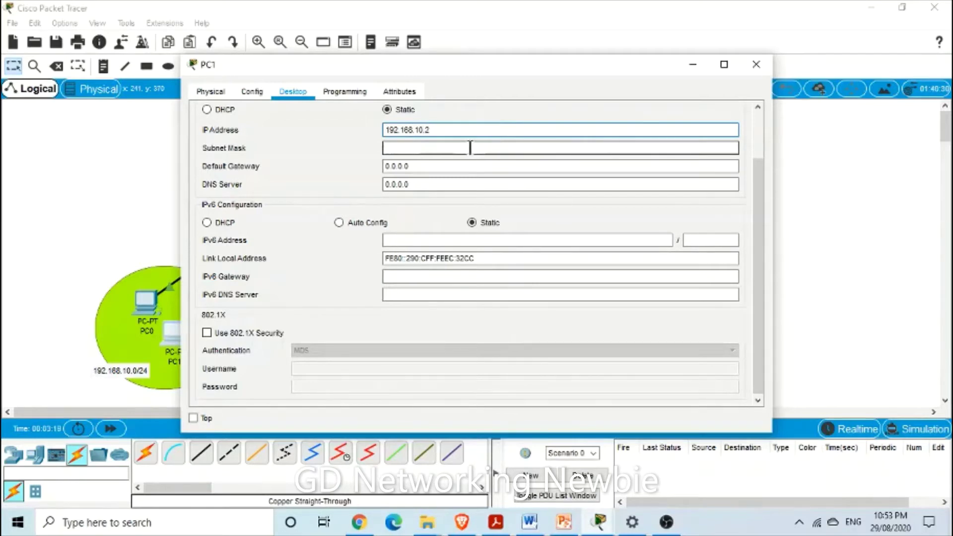
pyautogui.click(490, 147)
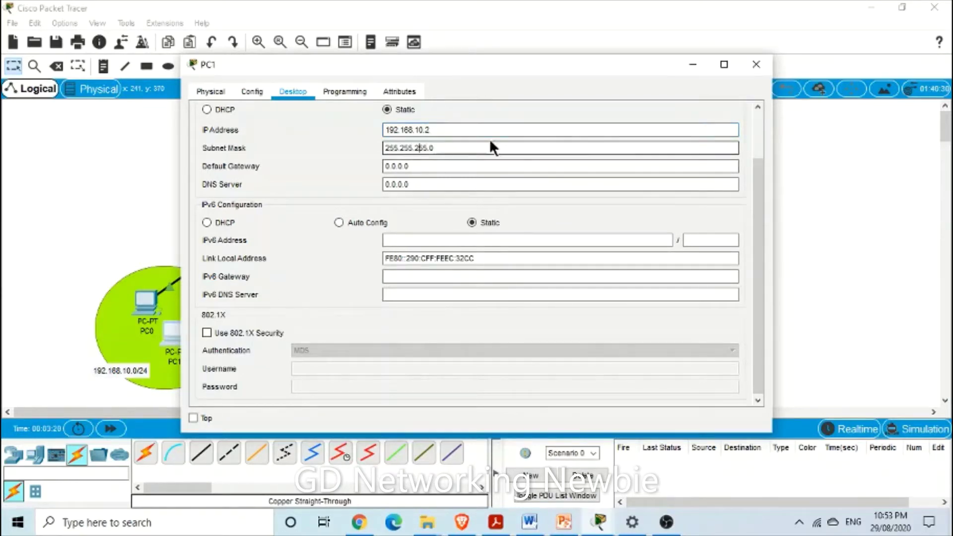
pyautogui.click(754, 69)
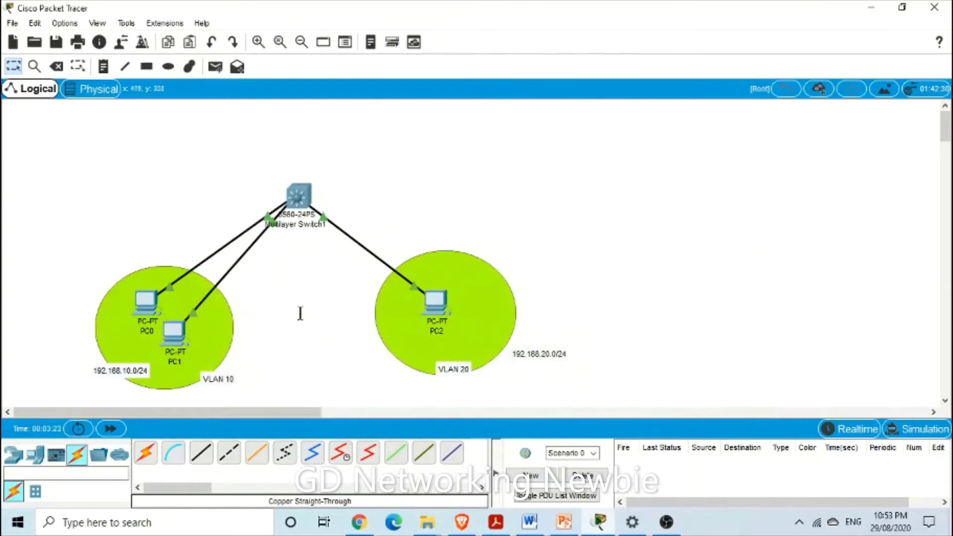
# - Give PC2 the static IP address 192.168.20.1 with its /24 subnet mask and move the 192.168.20.0/24 note closer to its circle
pyautogui.click(435, 302)
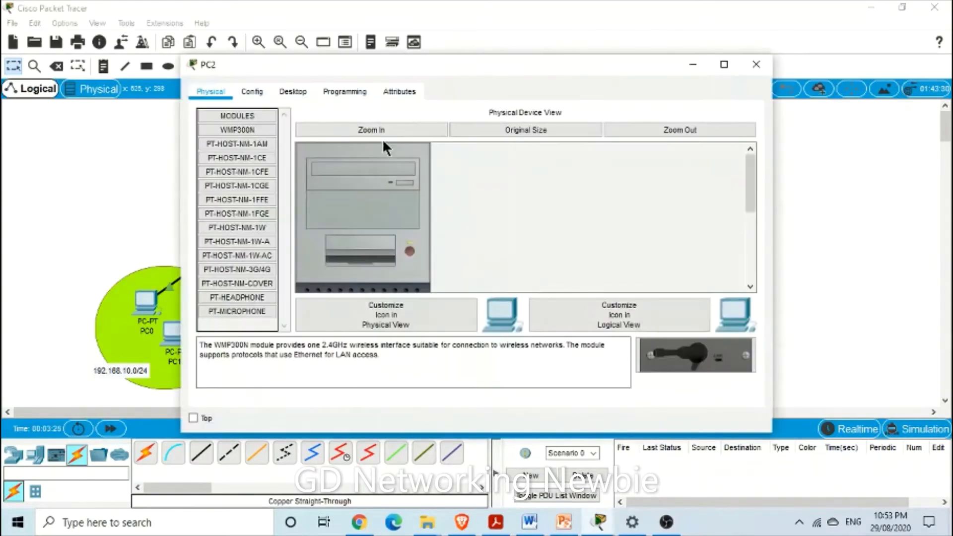
pyautogui.hotkey('alt', 'F4')
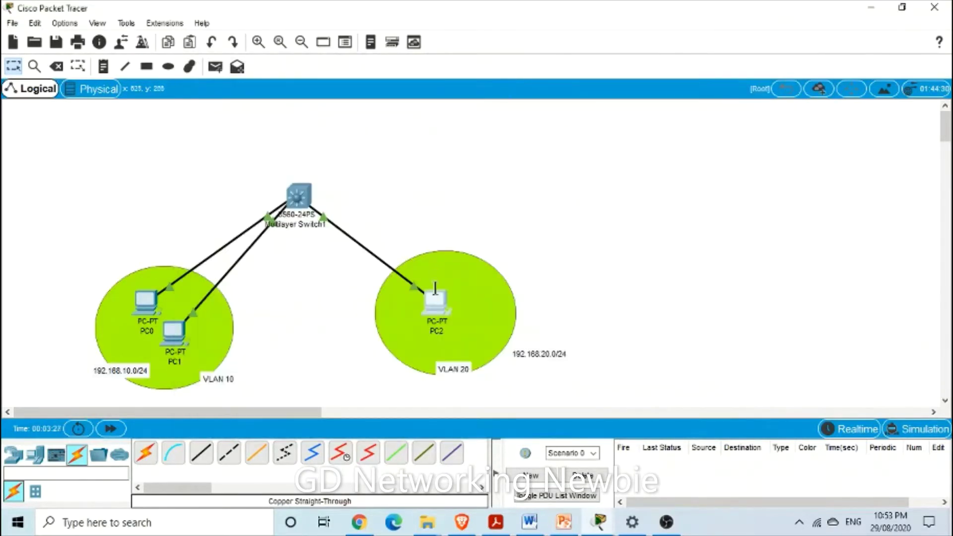
pyautogui.click(435, 298)
pyautogui.click(293, 101)
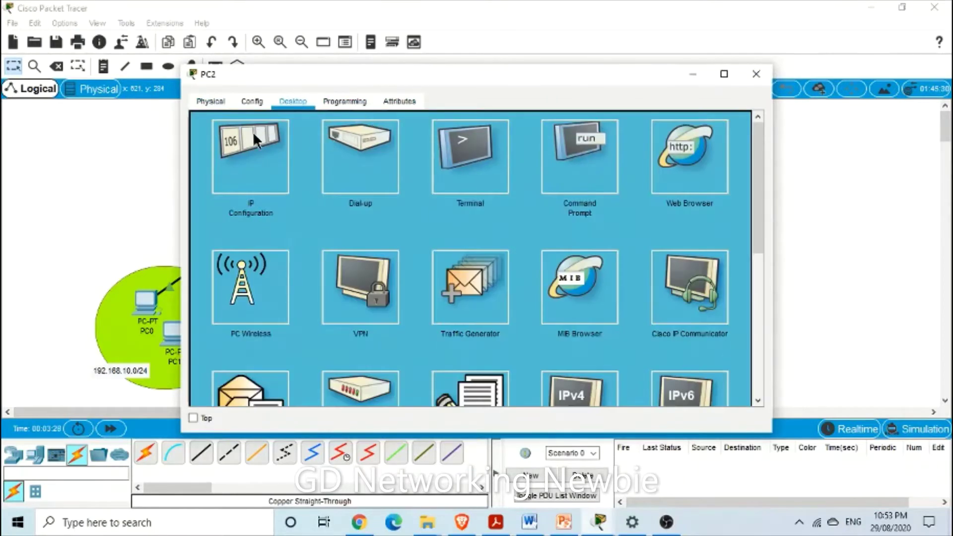
pyautogui.click(255, 135)
pyautogui.click(393, 130)
pyautogui.write('192.168.20.1')
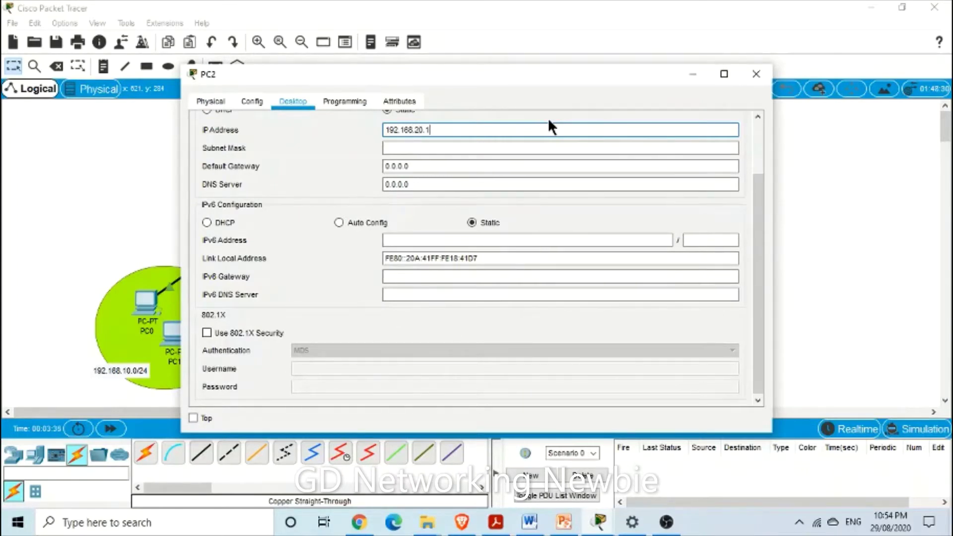
pyautogui.click(419, 148)
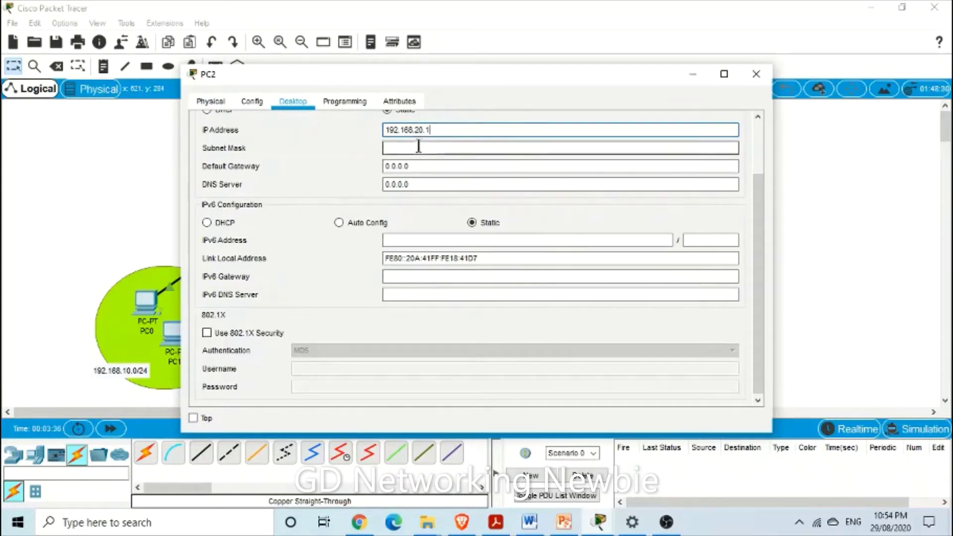
pyautogui.click(755, 78)
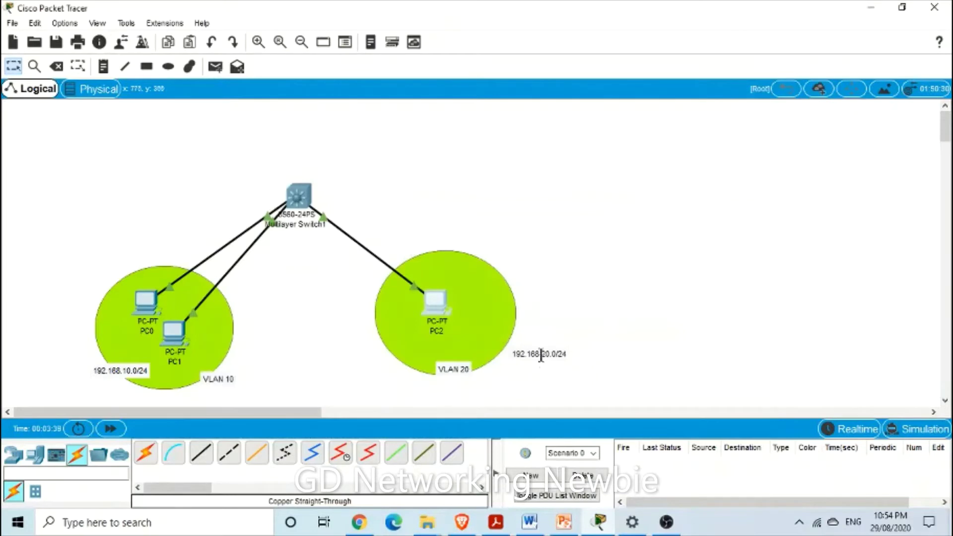
pyautogui.click(541, 356)
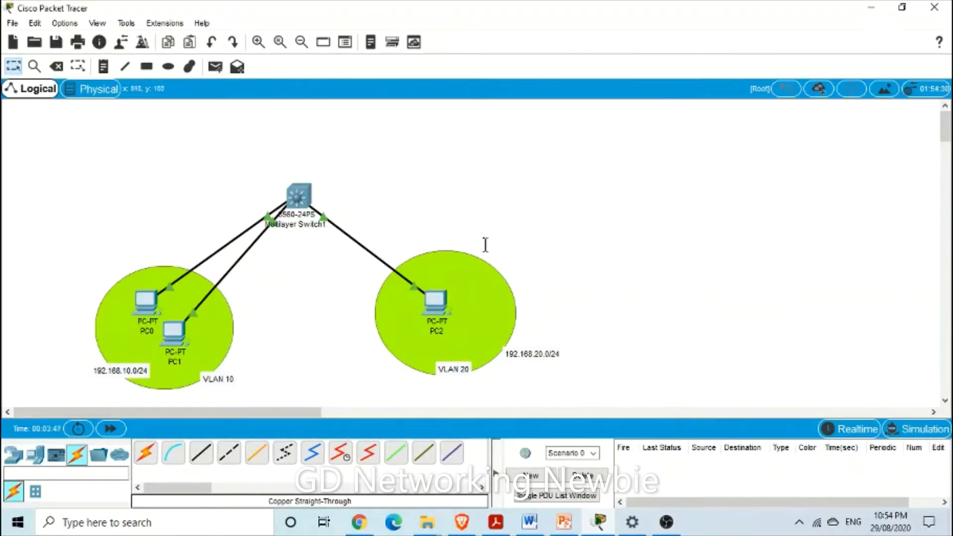
# - Switch to simulation mode and add a simple PDU from PC0 to PC1
pyautogui.click(925, 430)
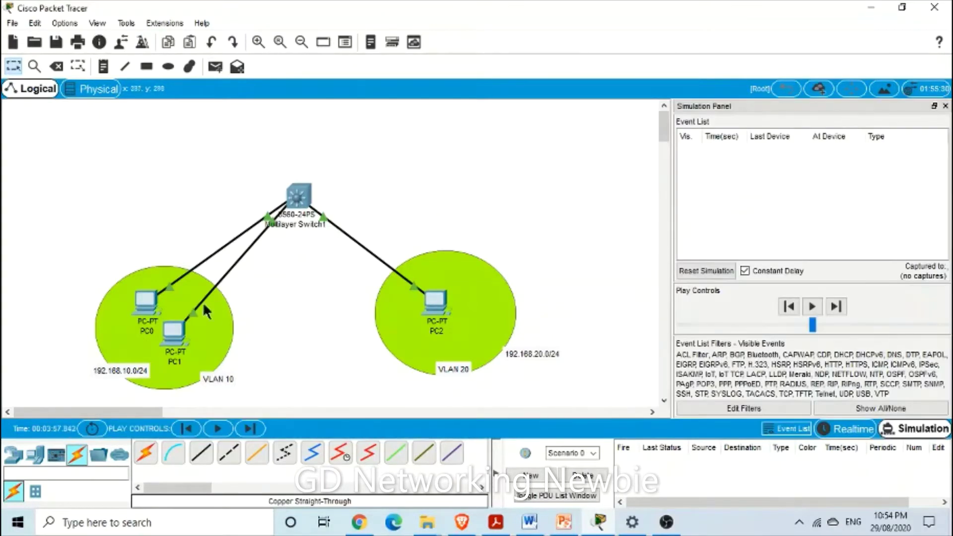
pyautogui.click(216, 67)
pyautogui.click(146, 301)
pyautogui.click(173, 332)
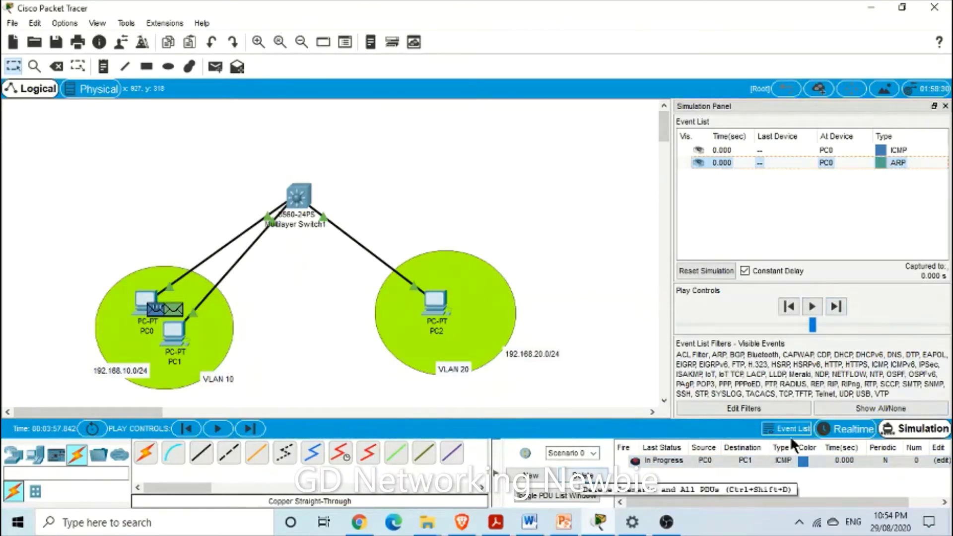
# - Limit the simulation's event filters to ICMP only
pyautogui.click(750, 409)
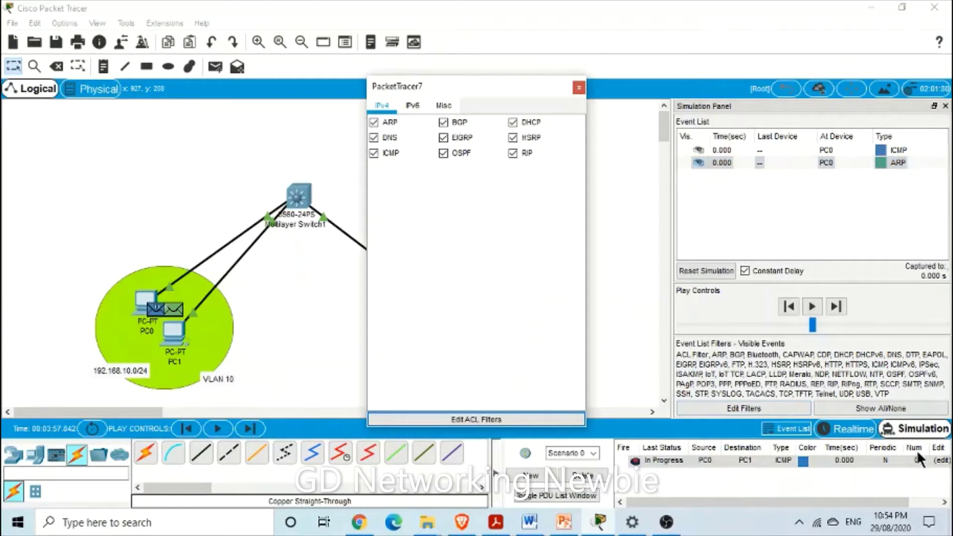
pyautogui.click(905, 403)
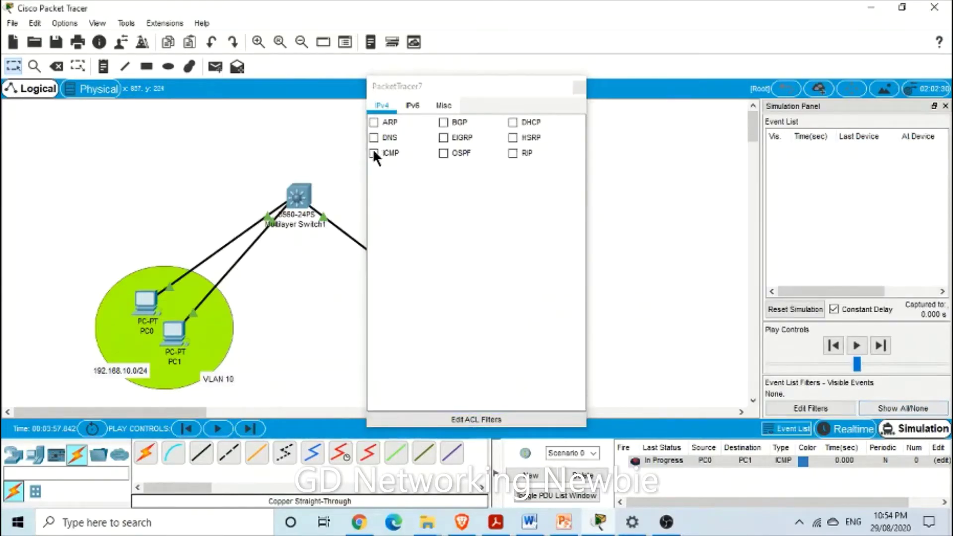
pyautogui.click(374, 153)
pyautogui.click(578, 88)
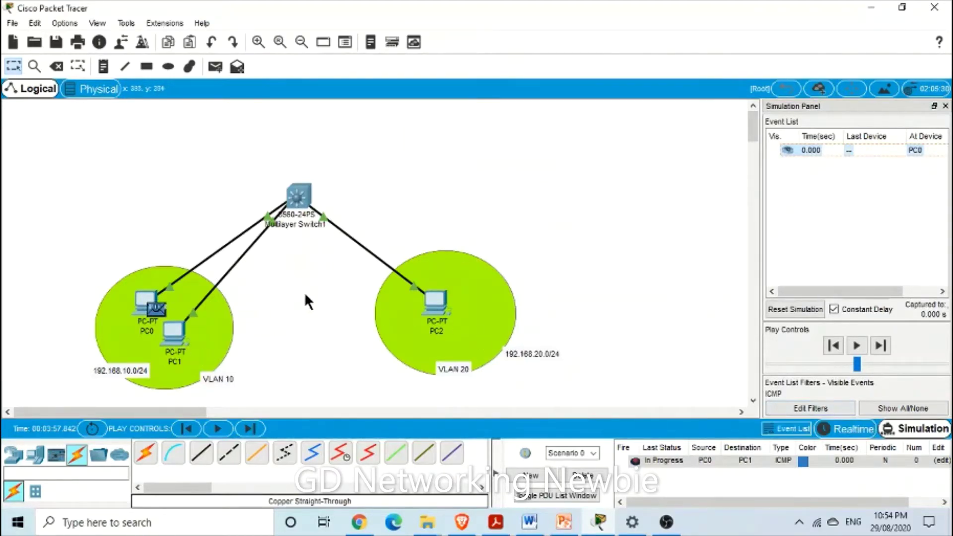
# - Advance the simulation one event at a time to follow the ICMP packet from PC0 to PC1 and back
pyautogui.click(880, 347)
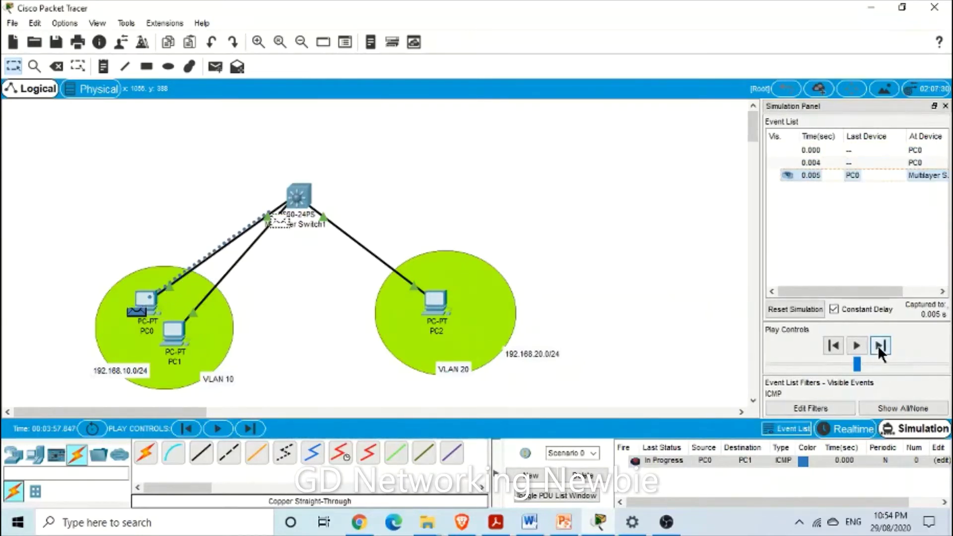
pyautogui.click(879, 346)
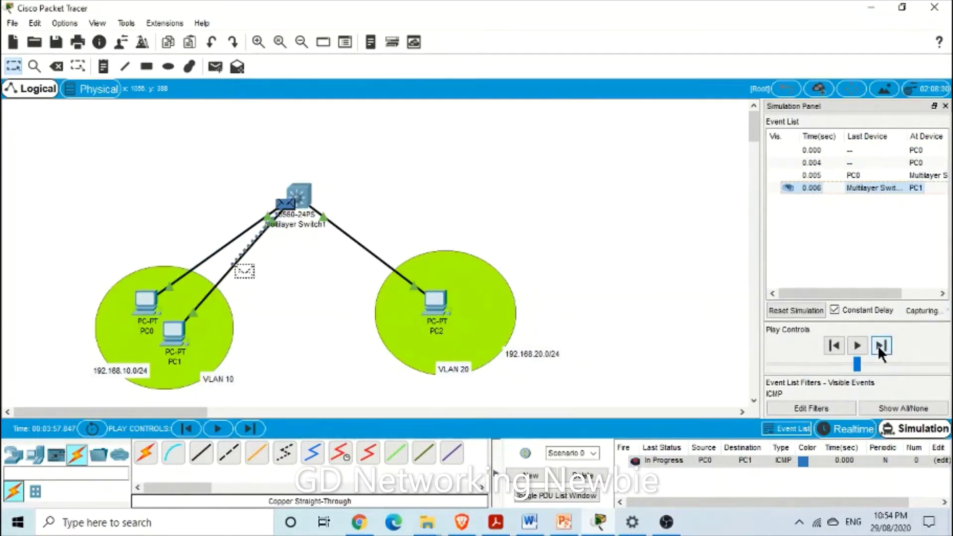
pyautogui.click(879, 346)
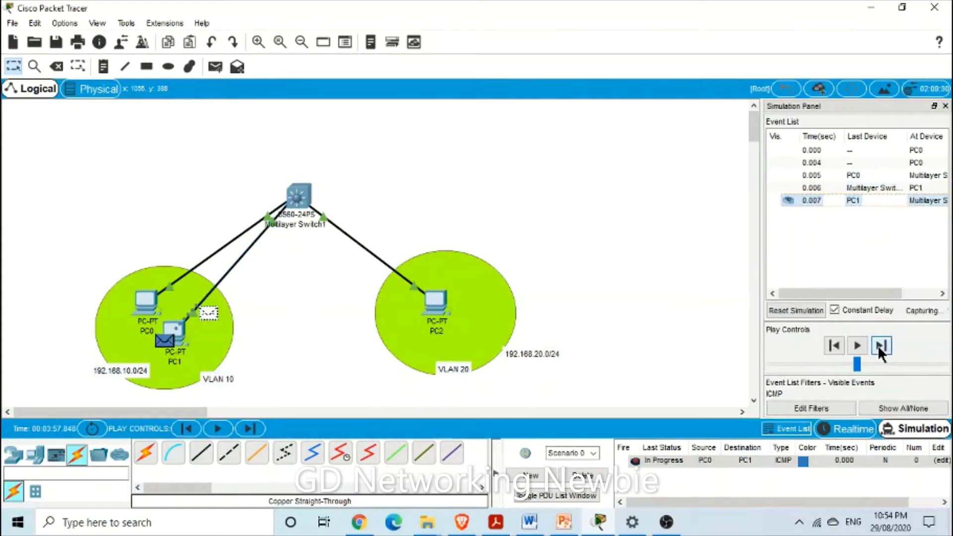
pyautogui.click(879, 346)
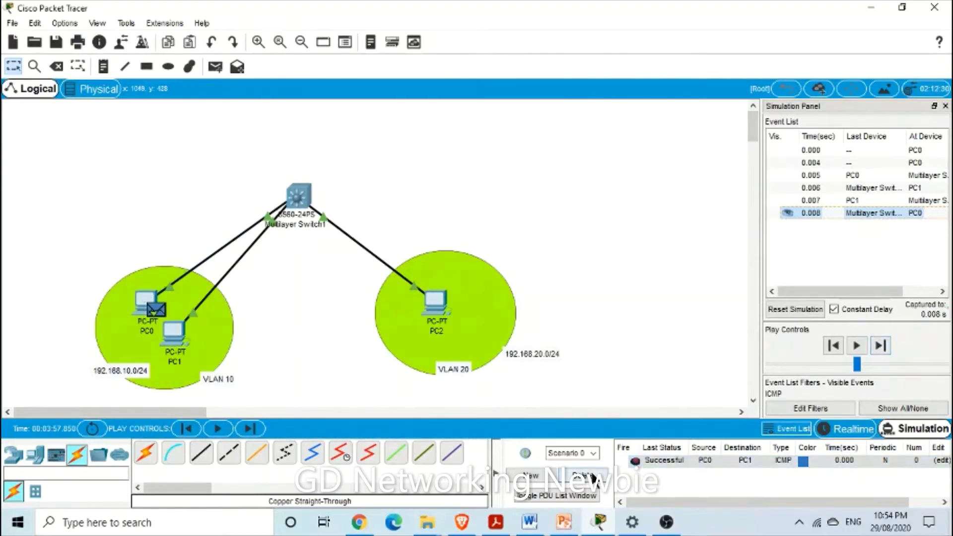
# - Delete the PC0-to-PC1 test scenario, then send a simple PDU from PC0 to PC2 and advance the simulation
pyautogui.click(594, 476)
pyautogui.click(215, 66)
pyautogui.click(137, 301)
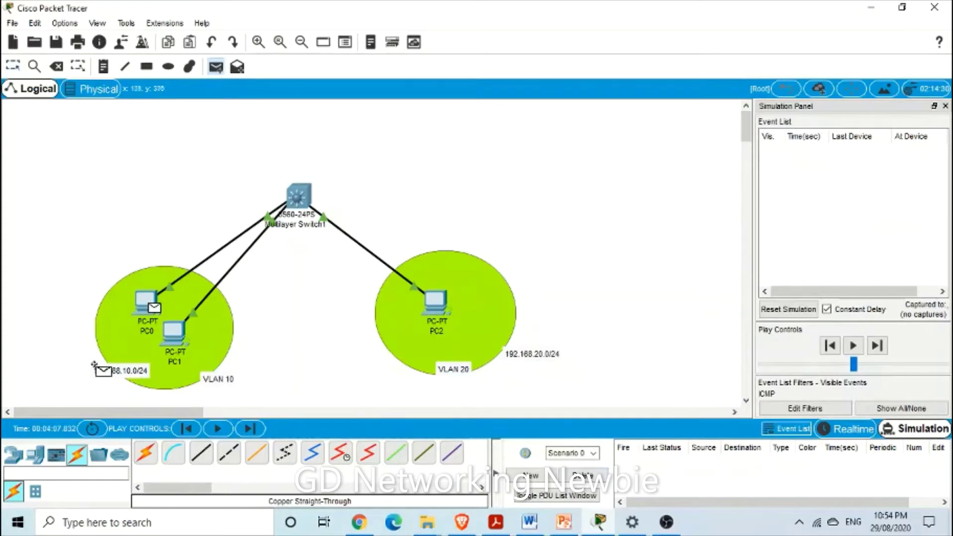
pyautogui.click(437, 300)
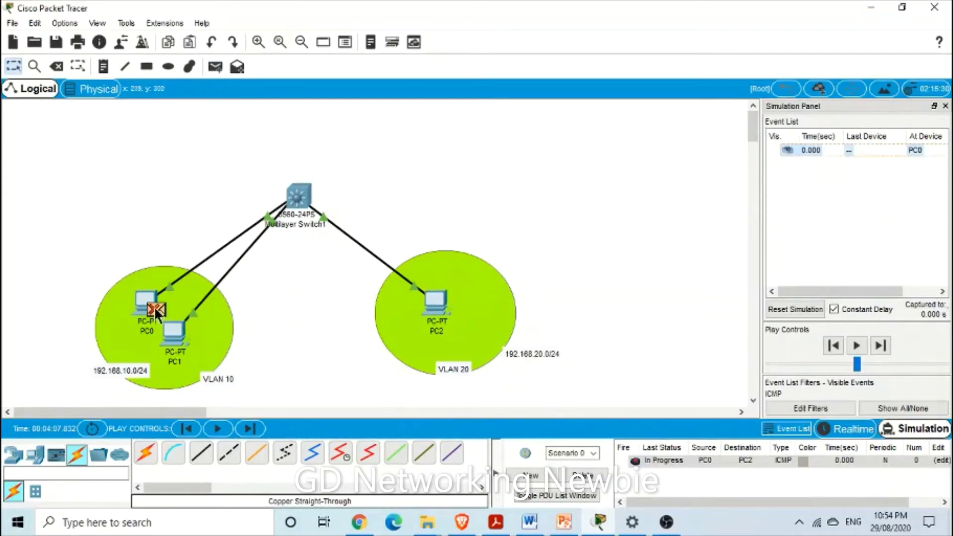
pyautogui.click(881, 345)
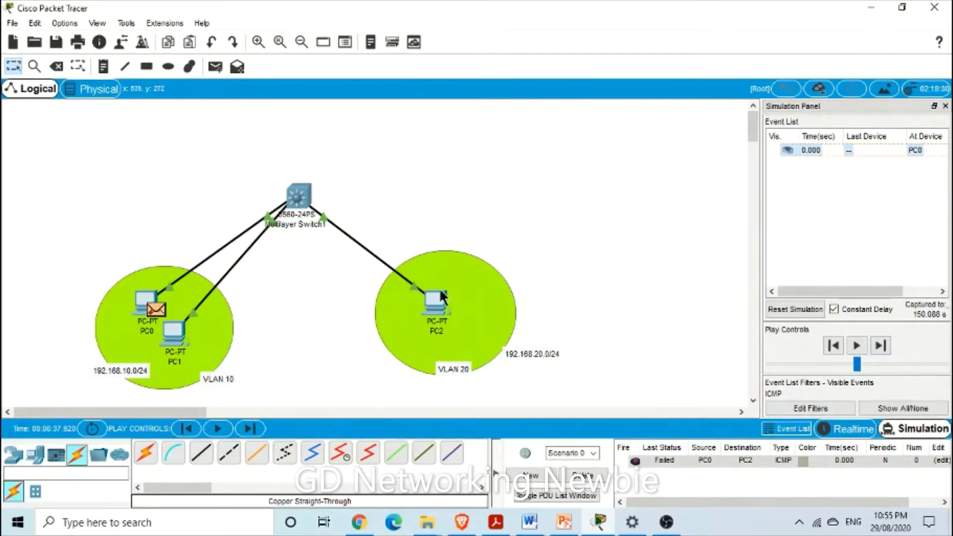
pyautogui.moveTo(442, 295)
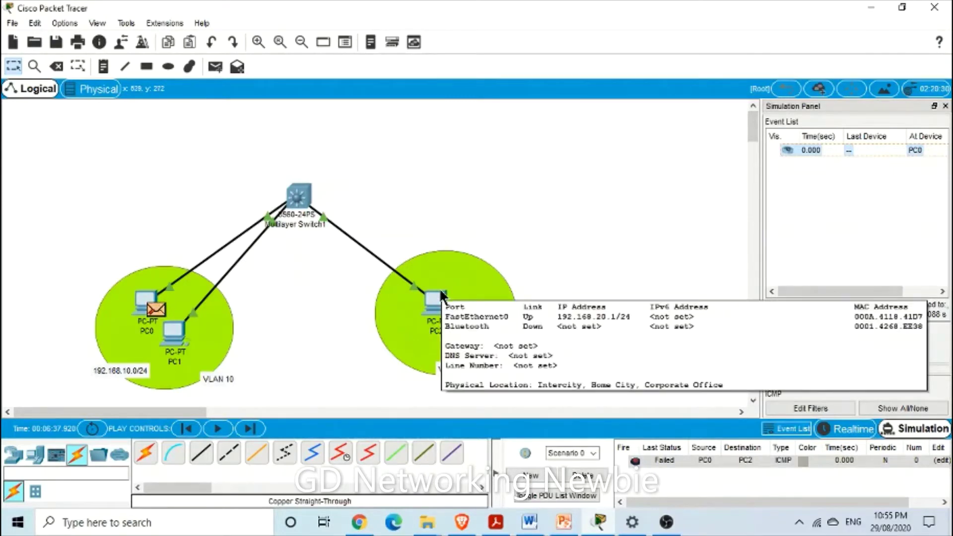
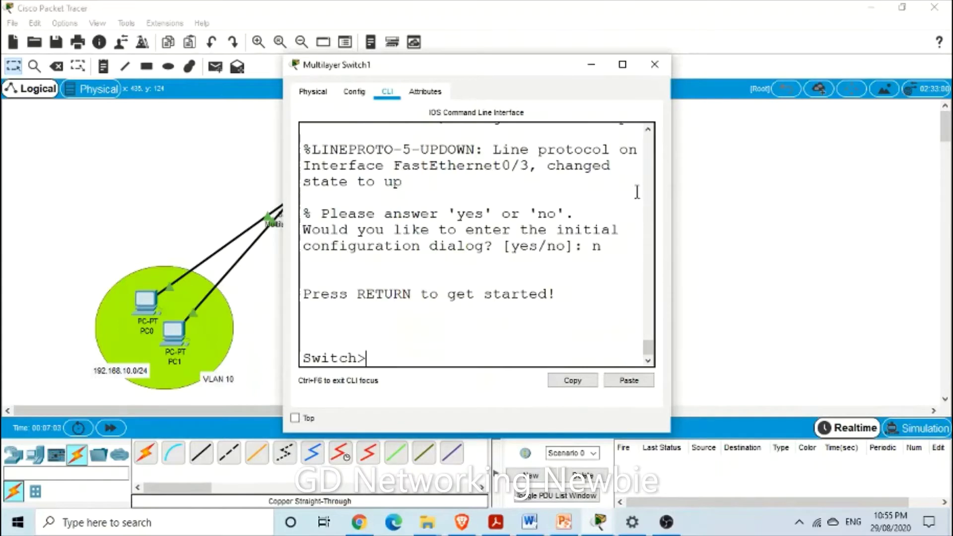
# - Maximize Multilayer Switch1's command-line window and enter privileged mode and global configuration mode with en and config t
pyautogui.click(623, 64)
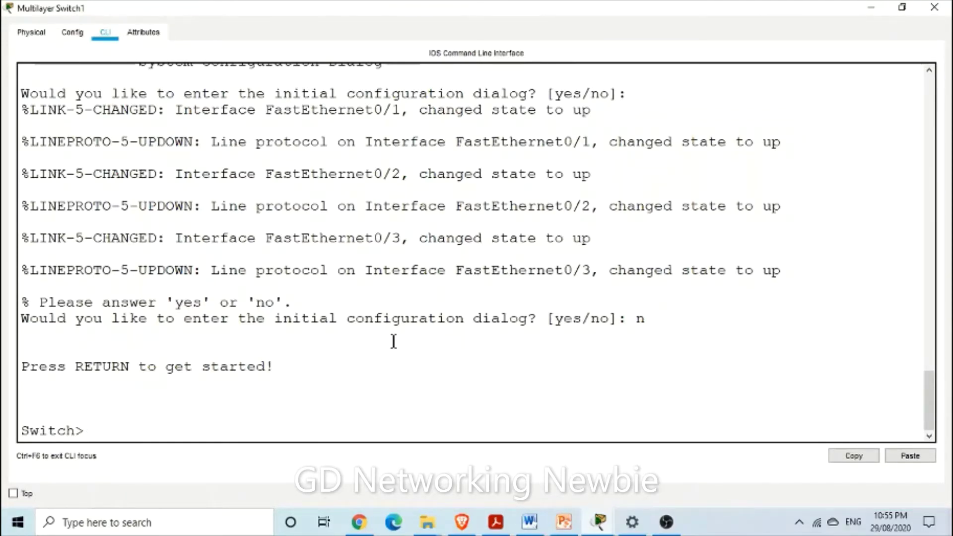
pyautogui.write('en')
pyautogui.press('Return')
pyautogui.write('config')
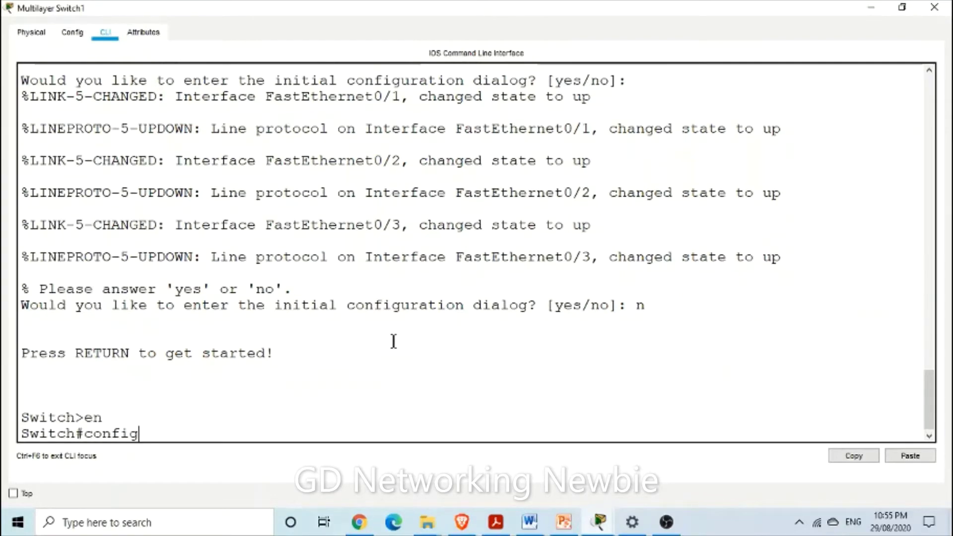
pyautogui.write(' t')
pyautogui.press('Return')
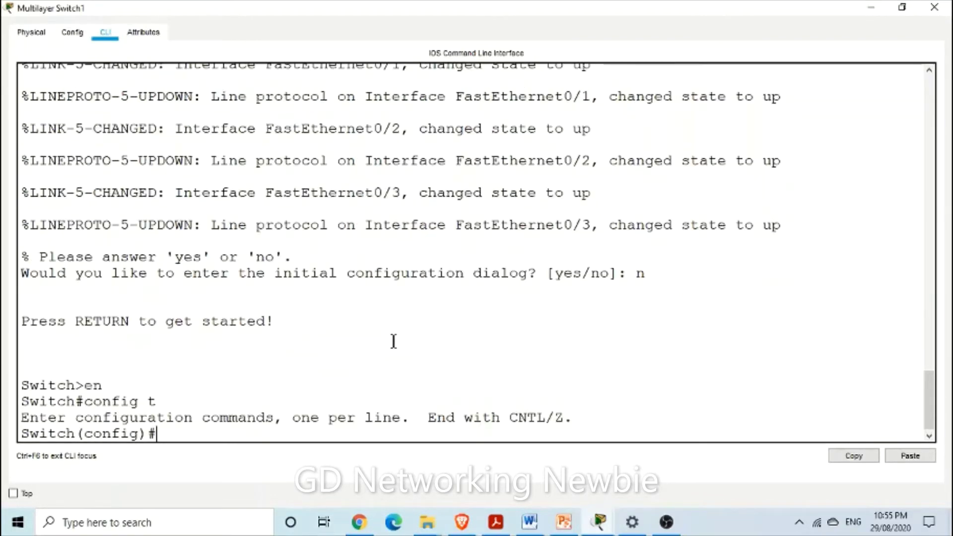
# - List the available SDM templates using the command help, then set the switch's template with sdm prefer routing
pyautogui.write('sdm')
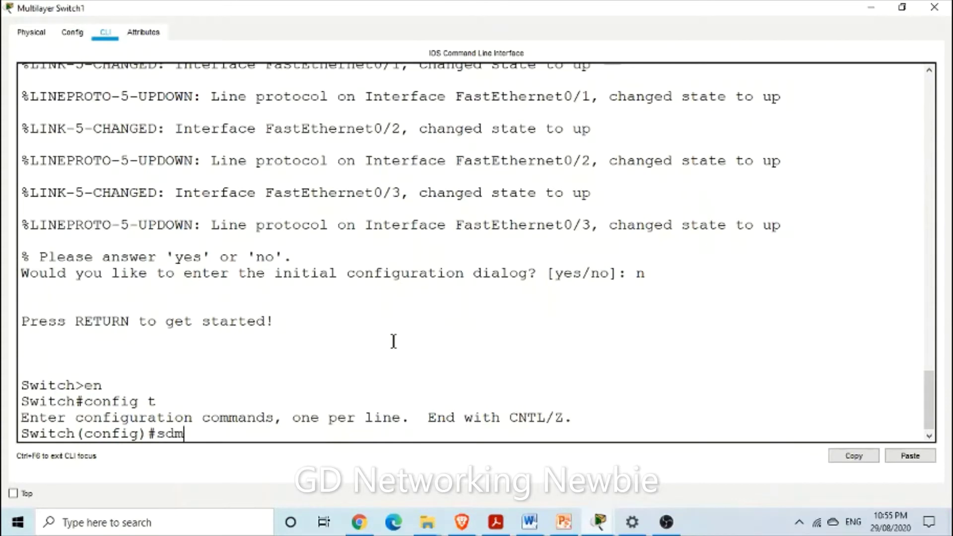
pyautogui.write(' ?')
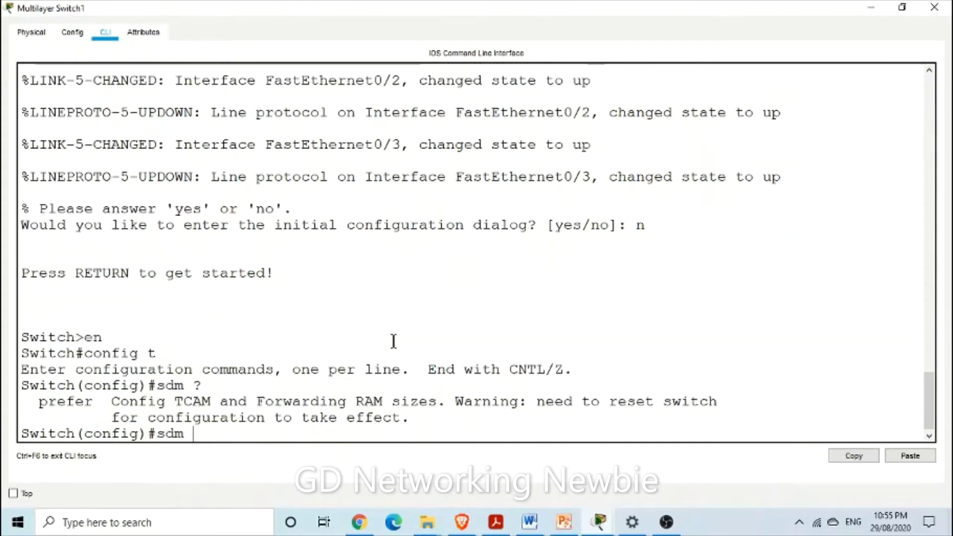
pyautogui.write('prefer ')
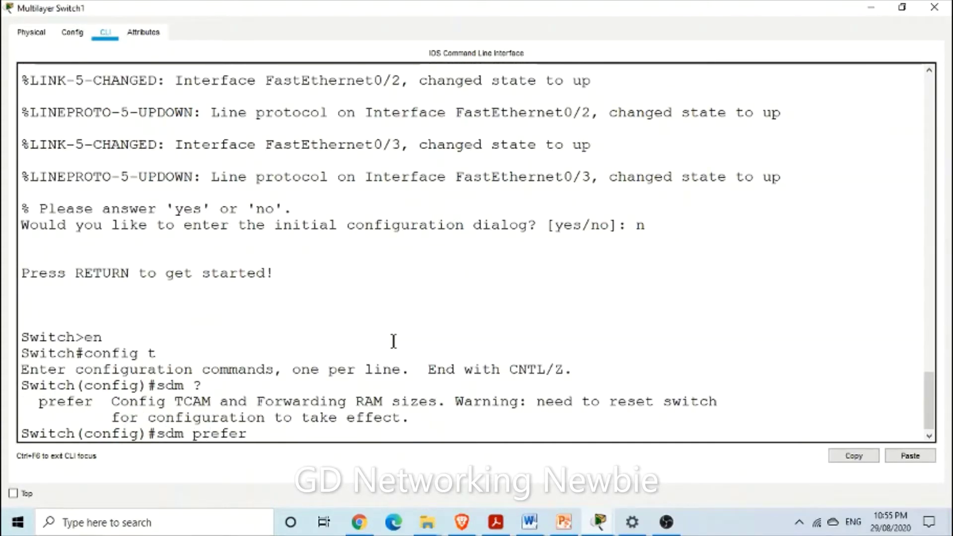
pyautogui.write('?')
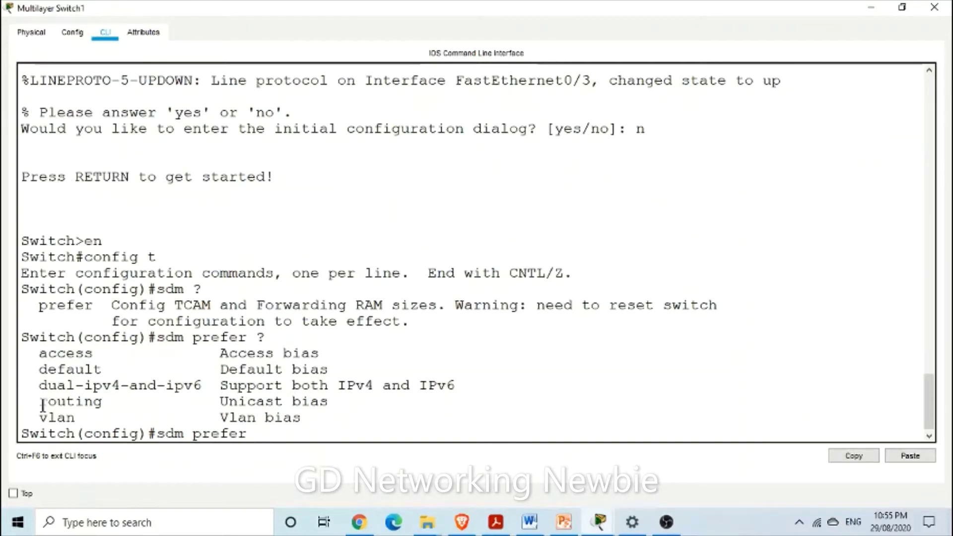
pyautogui.moveTo(43, 404); pyautogui.dragTo(337, 402)
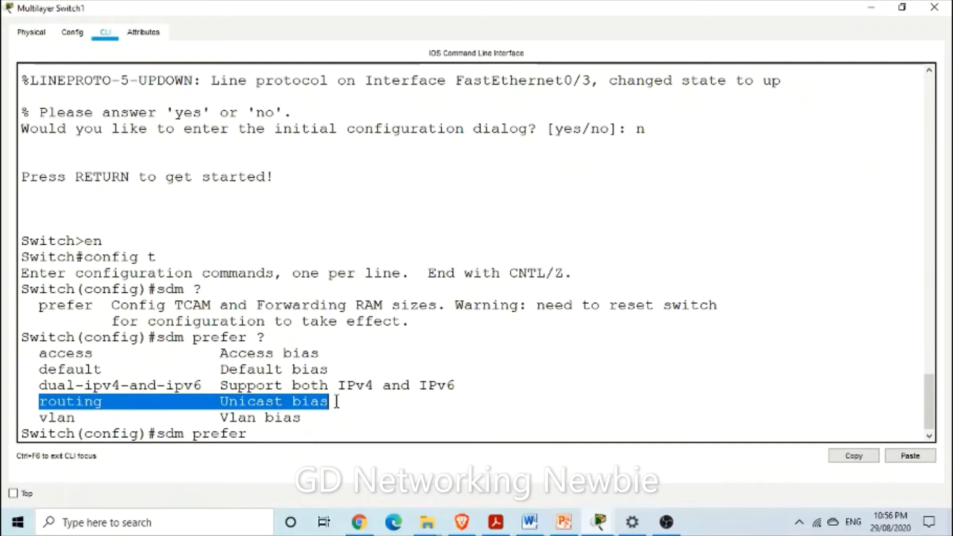
pyautogui.click(276, 433)
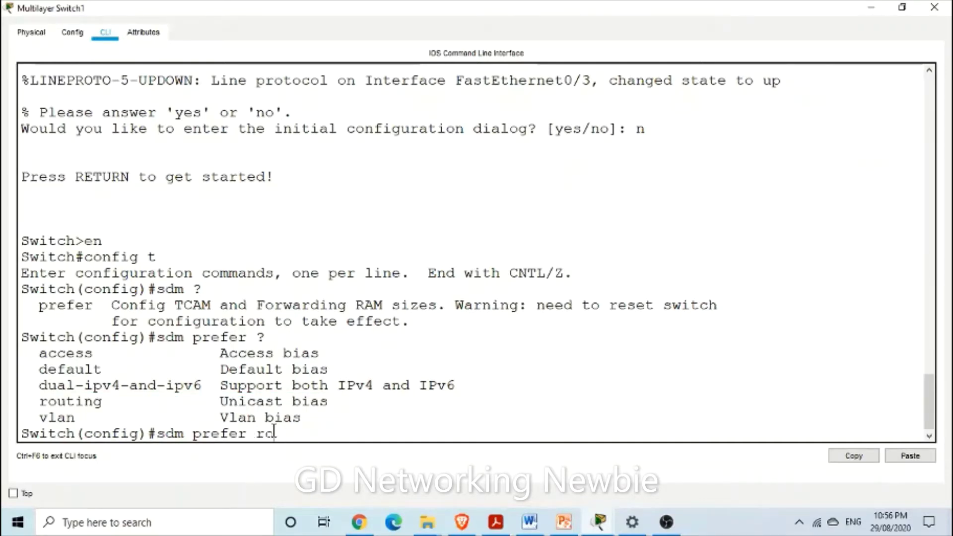
pyautogui.write('routing')
pyautogui.press('Return')
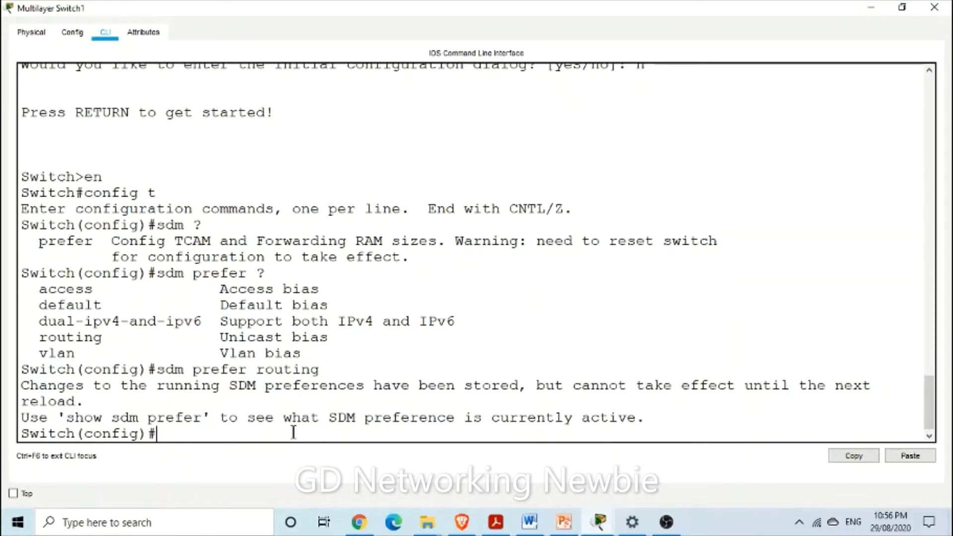
# - Exit global configuration mode and reload the switch, declining to save the modified system configuration
pyautogui.write('exit')
pyautogui.press('Return')
pyautogui.press('Return')
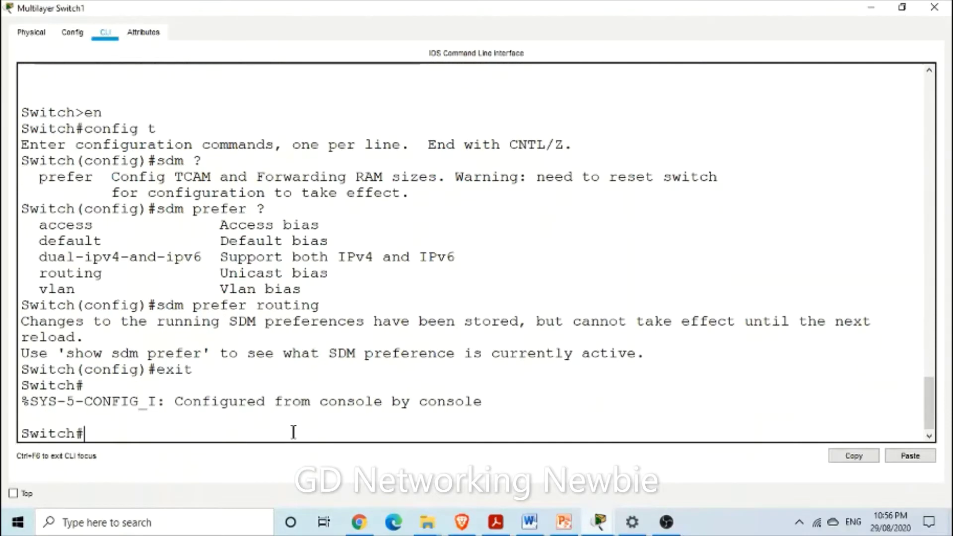
pyautogui.write('reload')
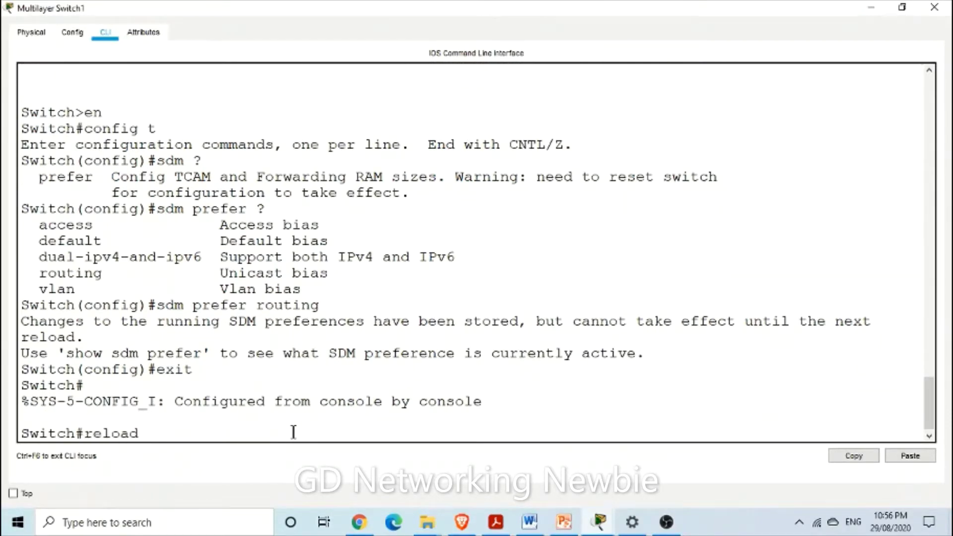
pyautogui.press('Return')
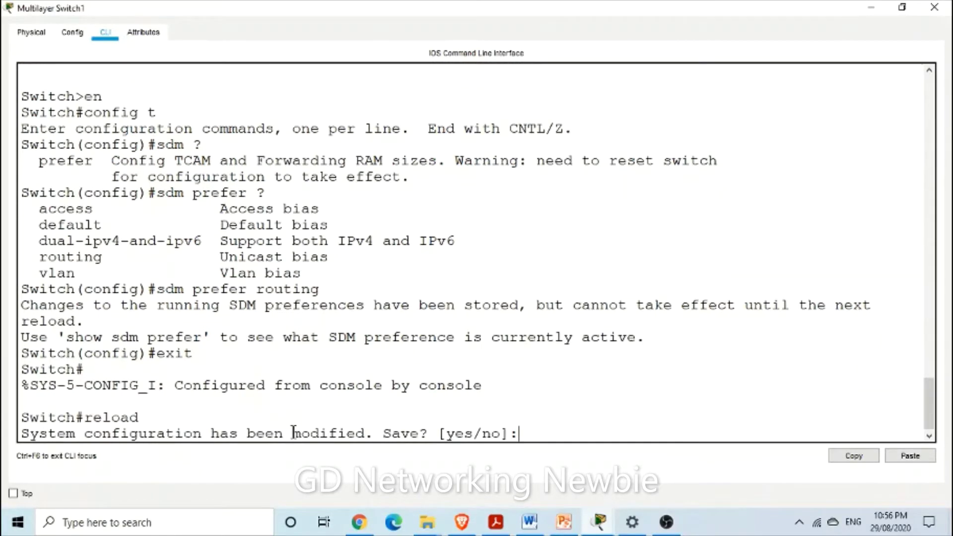
pyautogui.write('n')
pyautogui.press('Return')
pyautogui.press('Return')
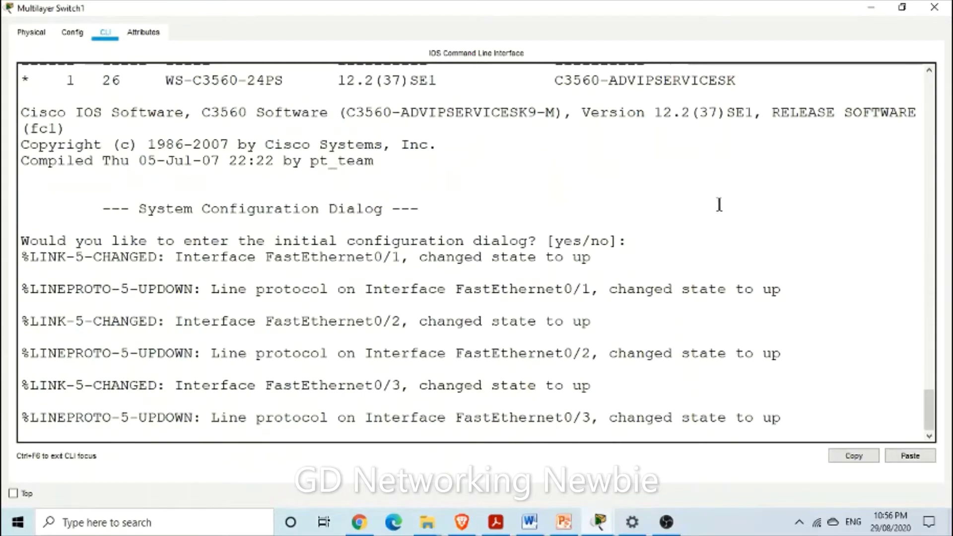
# - Decline the switch's initial configuration dialog with n and continue to the user-mode prompt
pyautogui.press('Return')
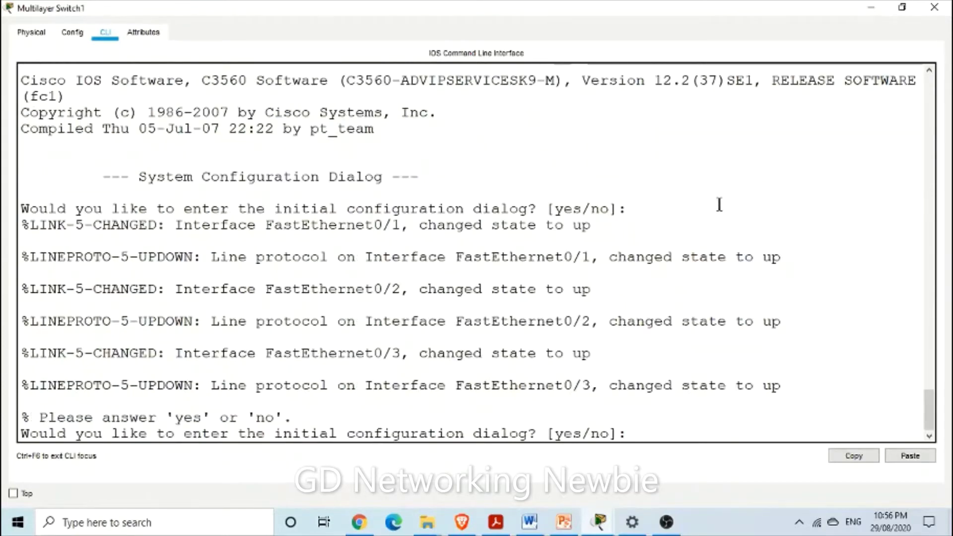
pyautogui.write('n')
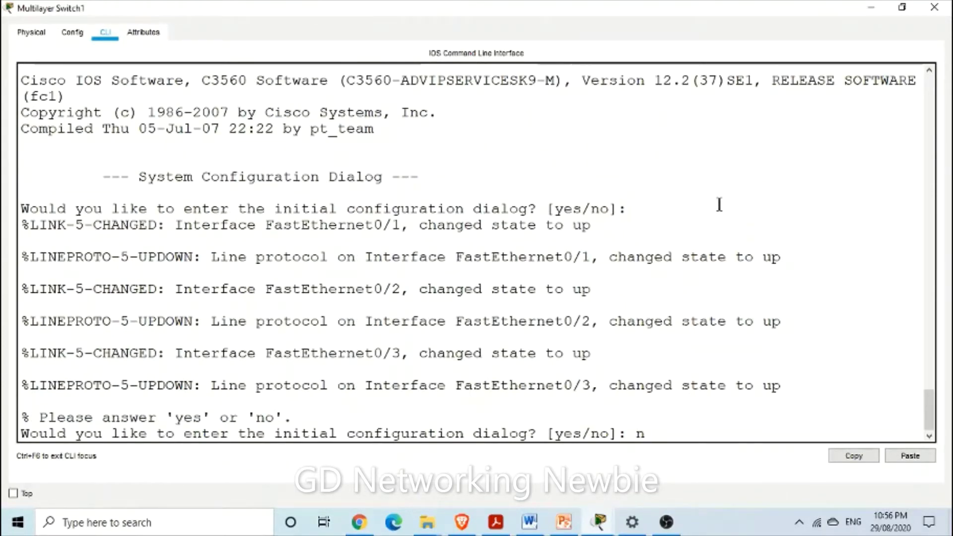
pyautogui.press('Return')
pyautogui.press('Return')
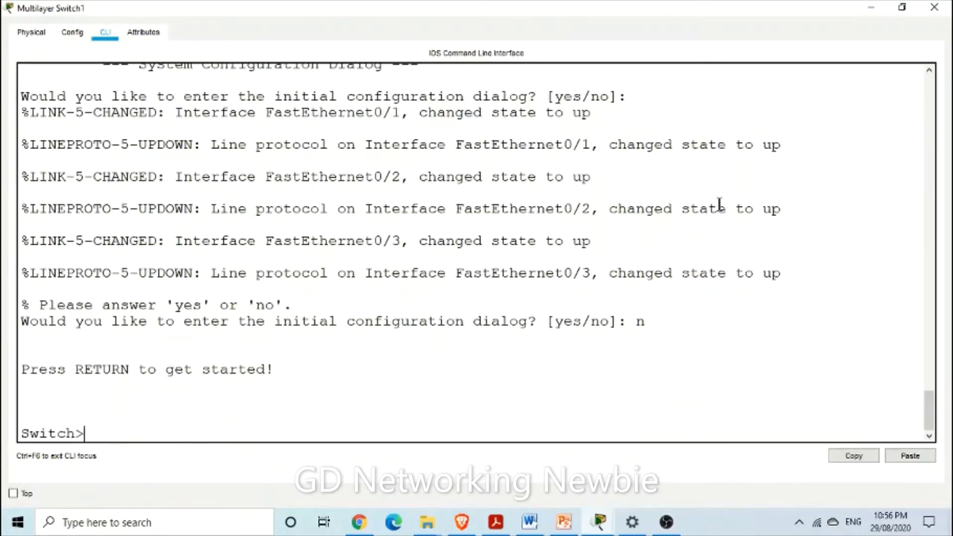
# - Check the topology, return to Multilayer Switch1's maximized command line, and enter global configuration mode with en and config t
pyautogui.click(903, 7)
pyautogui.click(592, 64)
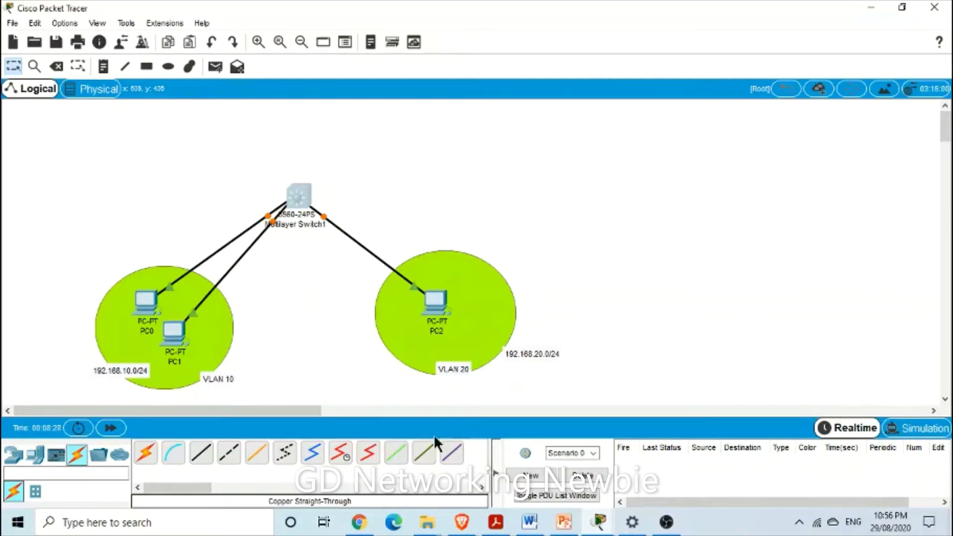
pyautogui.moveTo(598, 527)
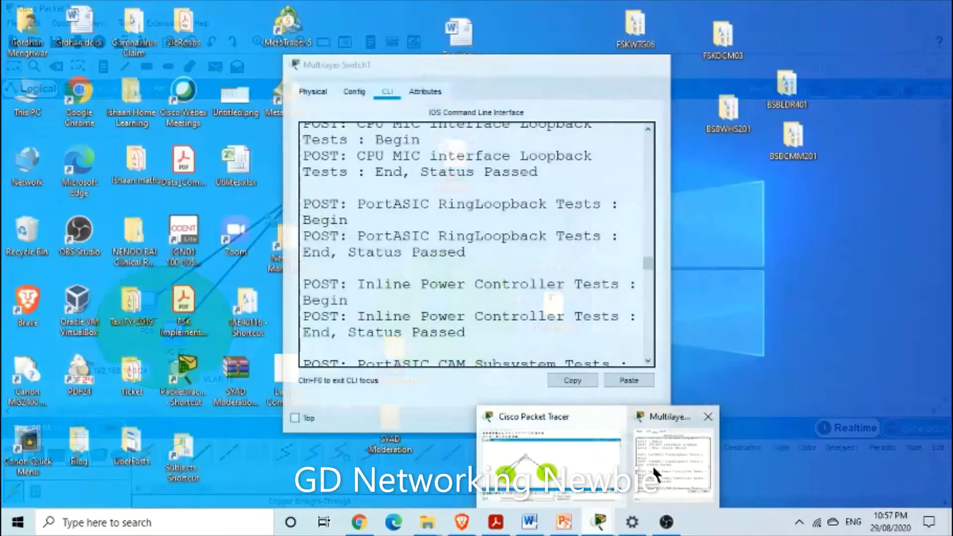
pyautogui.click(652, 465)
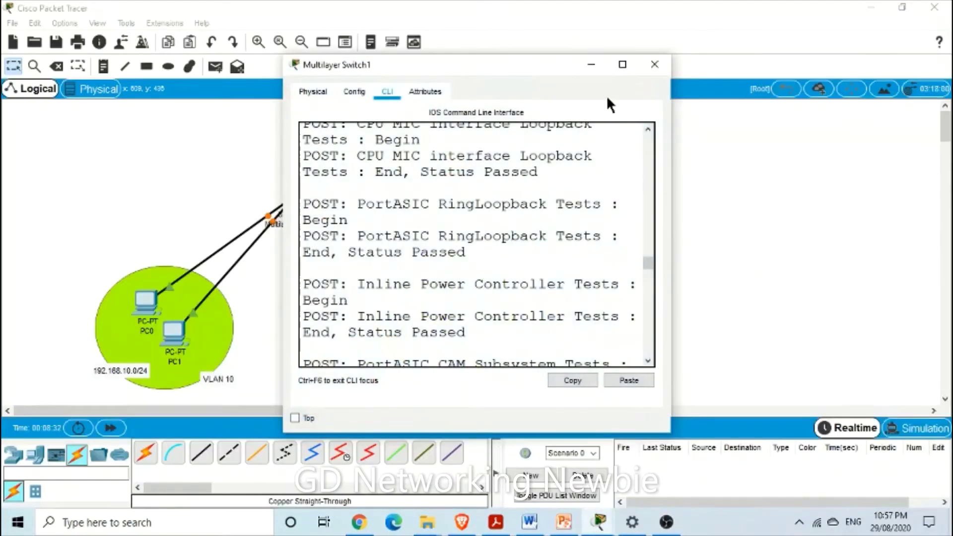
pyautogui.click(621, 67)
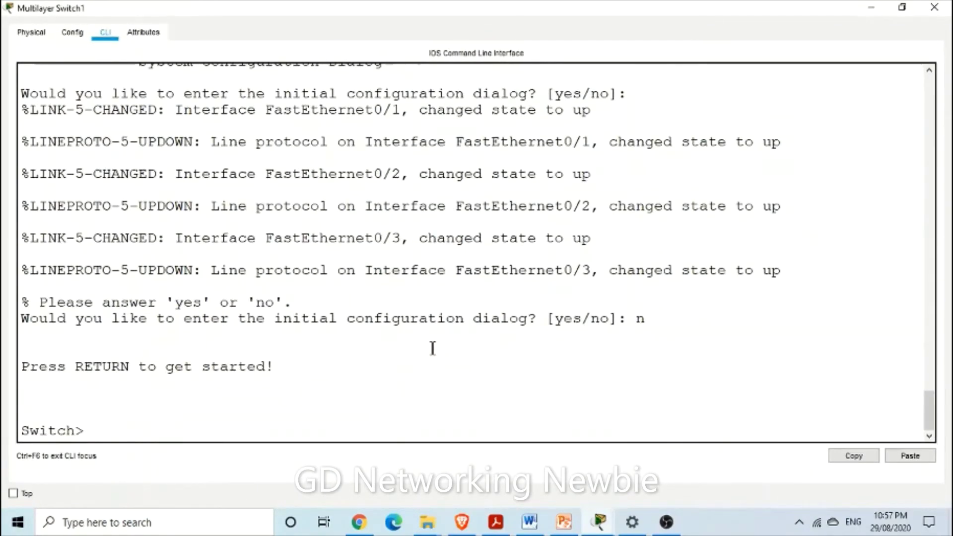
pyautogui.write('en')
pyautogui.press('Return')
pyautogui.write('config')
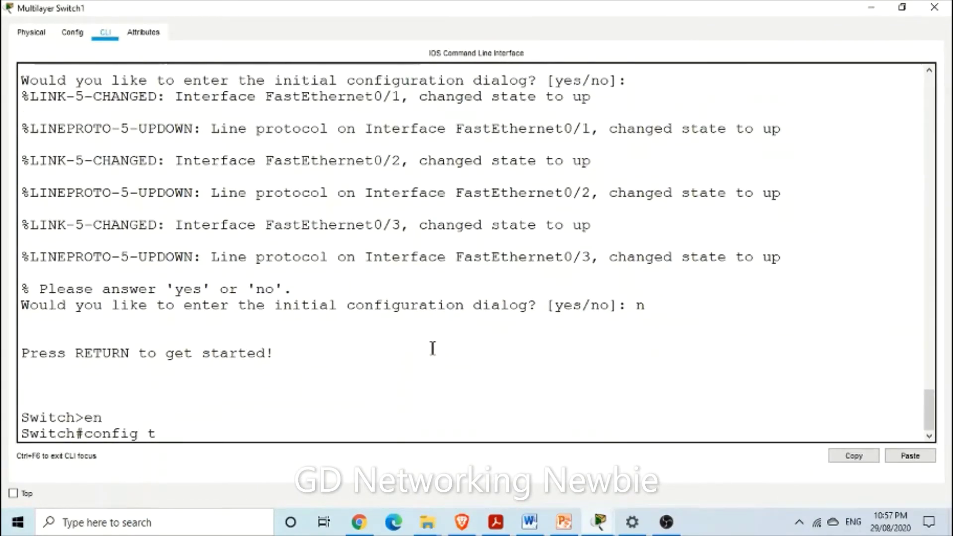
pyautogui.write(' t')
pyautogui.press('Return')
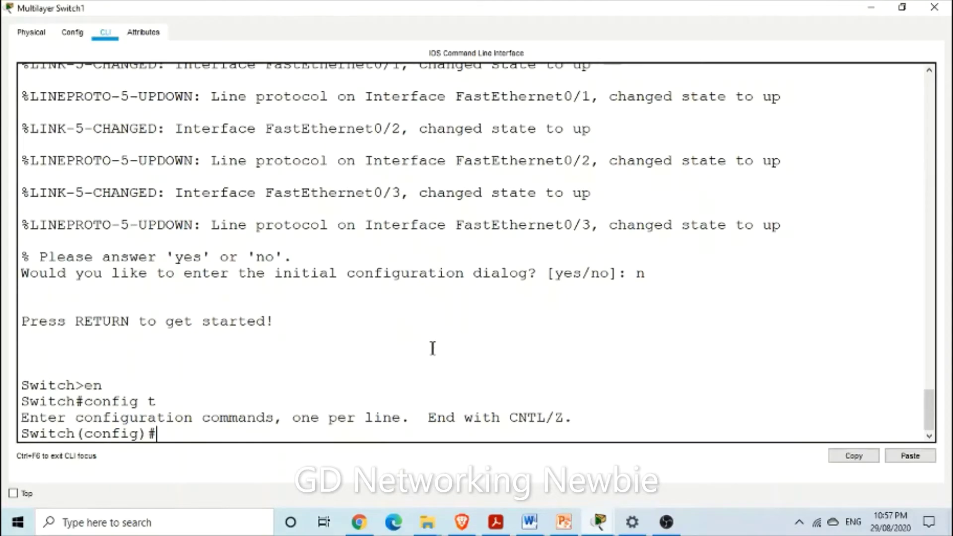
# - Check the PC0 and PC1 links in the topology and enter configuration for interface range fastEthernet 0/1-2
pyautogui.write('interface')
pyautogui.press('Tab')
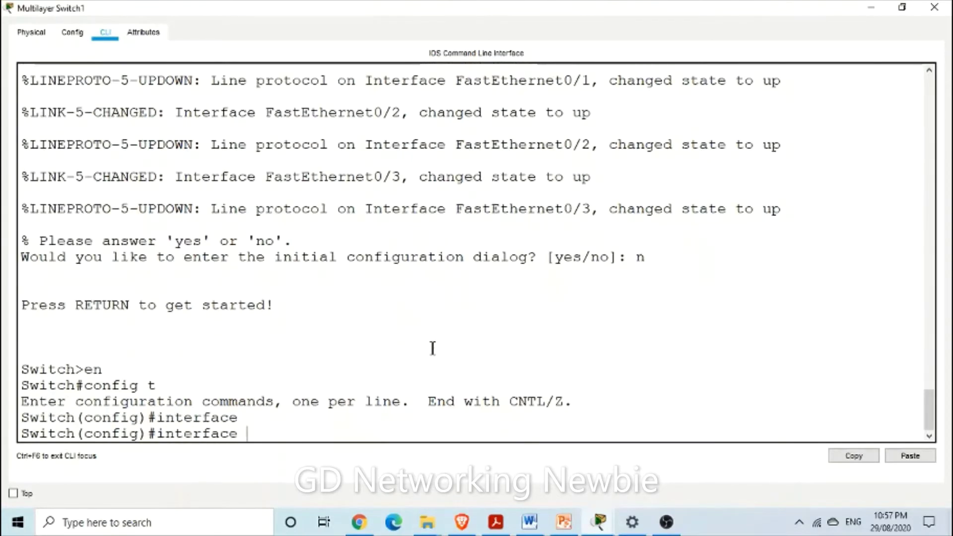
pyautogui.click(899, 9)
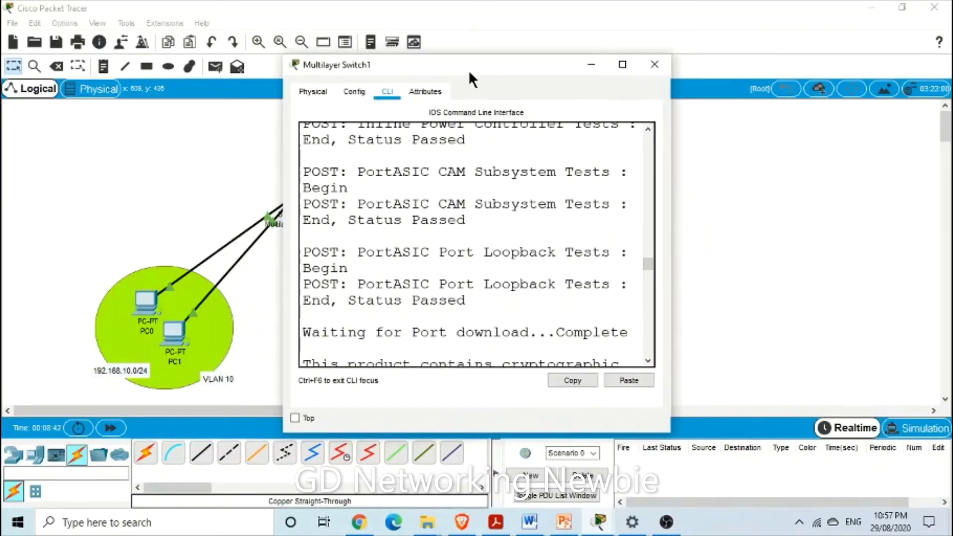
pyautogui.moveTo(472, 79); pyautogui.dragTo(627, 127)
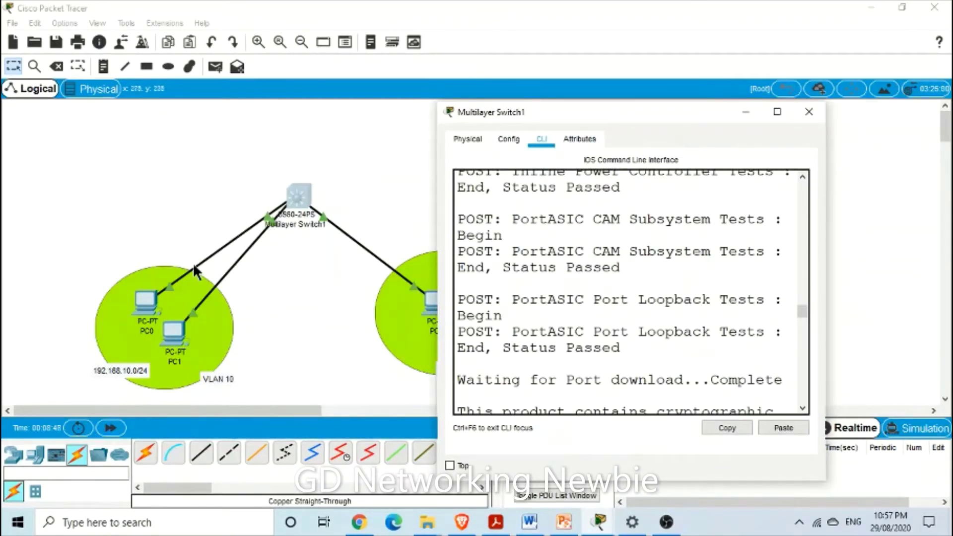
pyautogui.moveTo(588, 128); pyautogui.dragTo(435, 70)
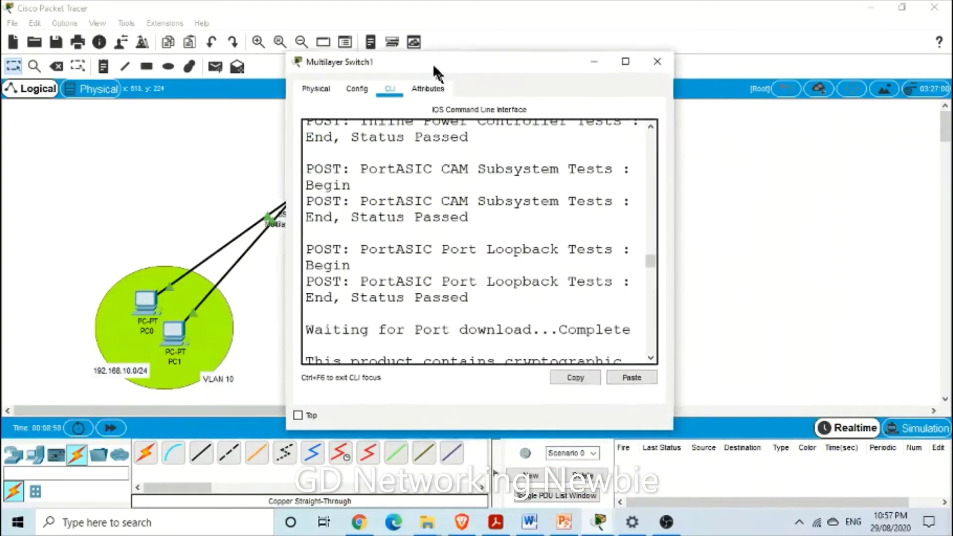
pyautogui.click(602, 48)
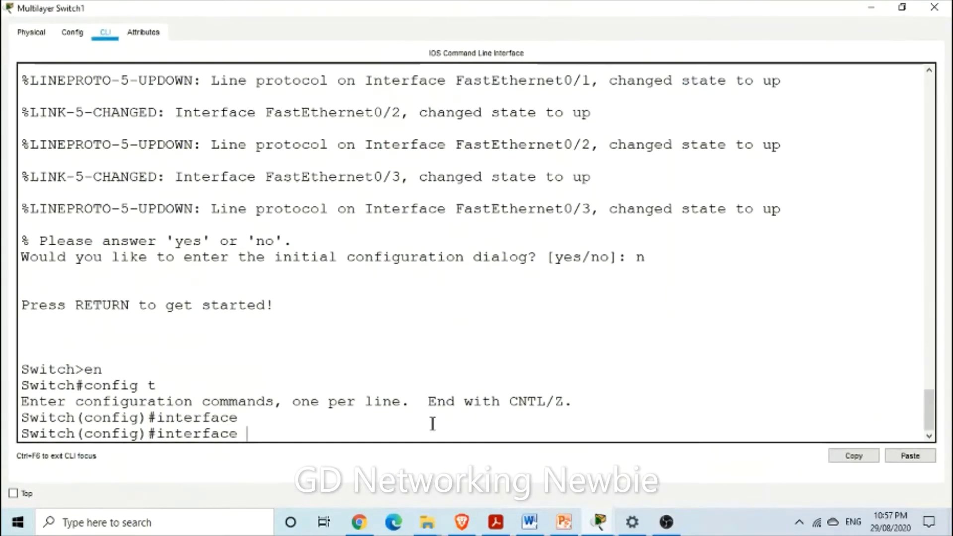
pyautogui.write('range fa')
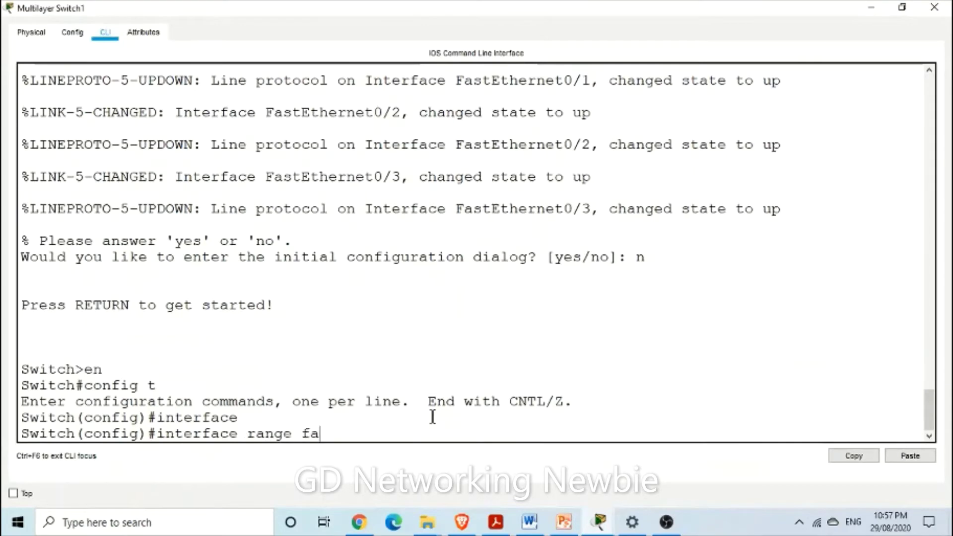
pyautogui.press('Tab')
pyautogui.write('0/')
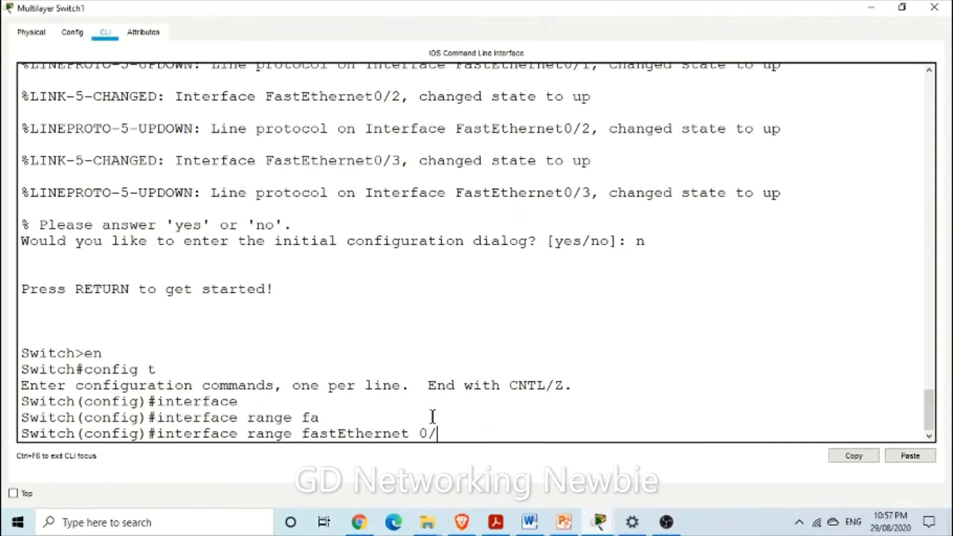
pyautogui.write('1-2')
pyautogui.press('Return')
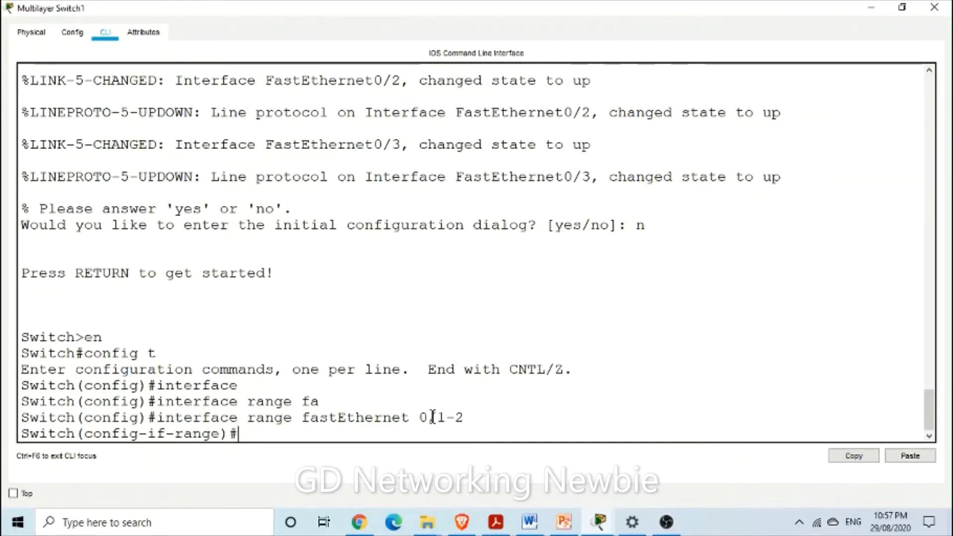
# - Set the fastEthernet 0/1-2 ports to access mode with switchport mode access
pyautogui.write('w')
pyautogui.write('sw')
pyautogui.press('Tab')
pyautogui.write('mo')
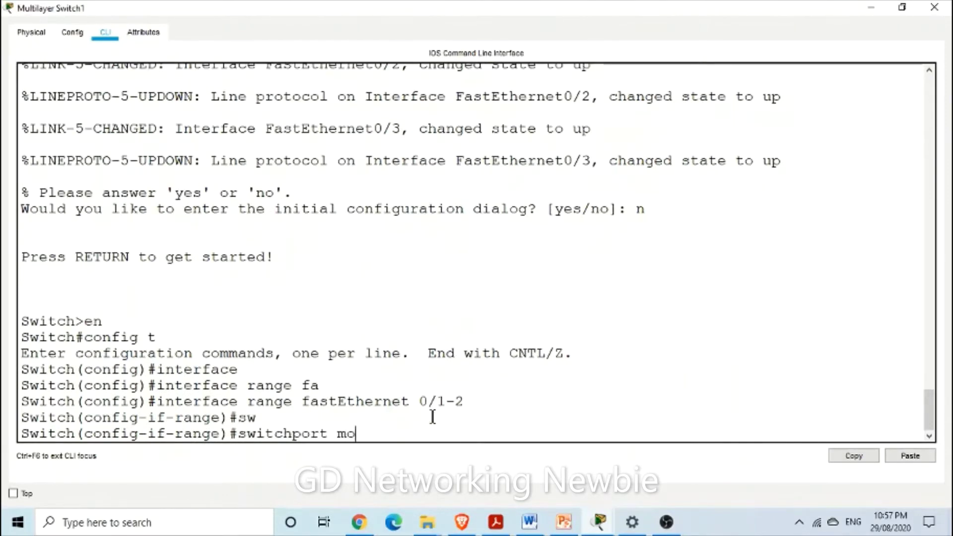
pyautogui.write('de ac')
pyautogui.press('Tab')
pyautogui.press('Return')
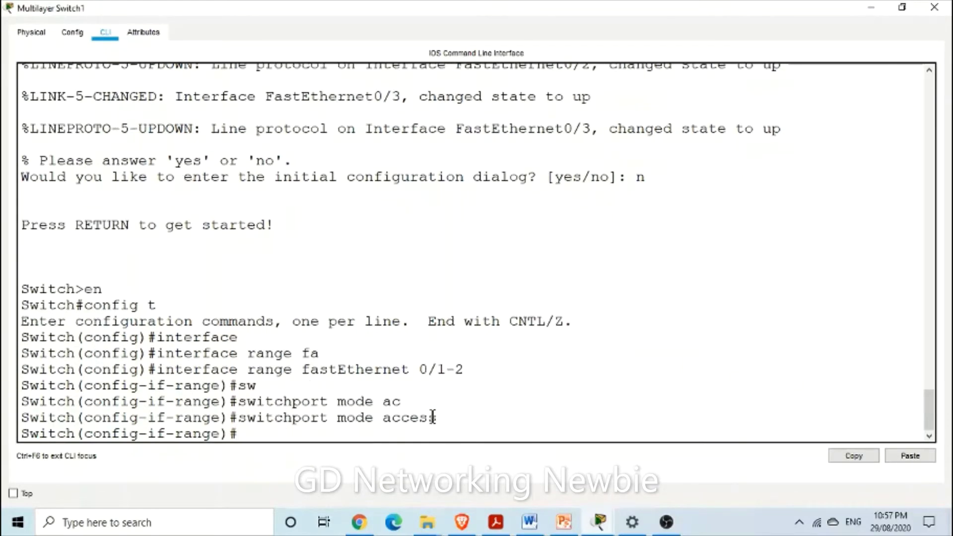
# - Assign the fastEthernet 0/1-2 ports to VLAN 10 with switchport access vlan 10
pyautogui.write('swi')
pyautogui.press('Tab')
pyautogui.write('a')
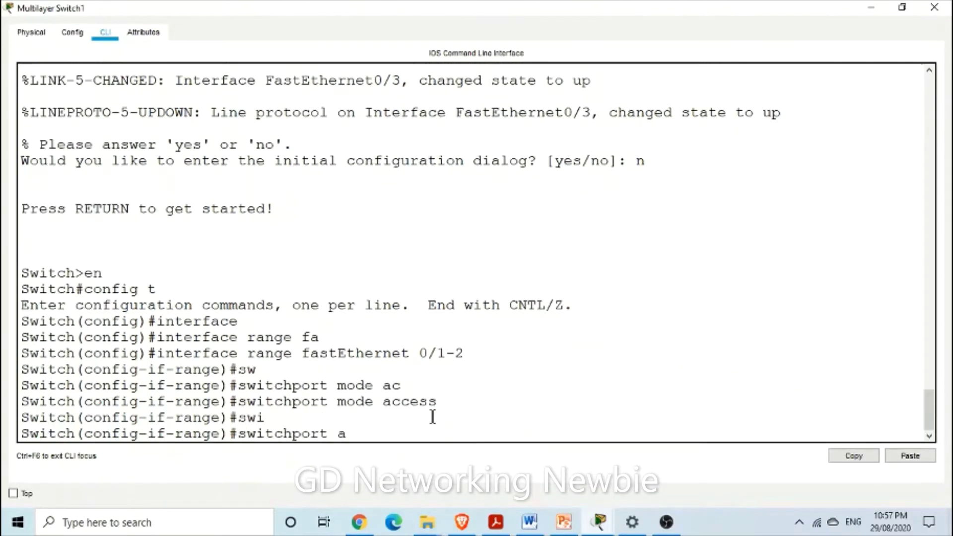
pyautogui.write('ce')
pyautogui.press('Tab')
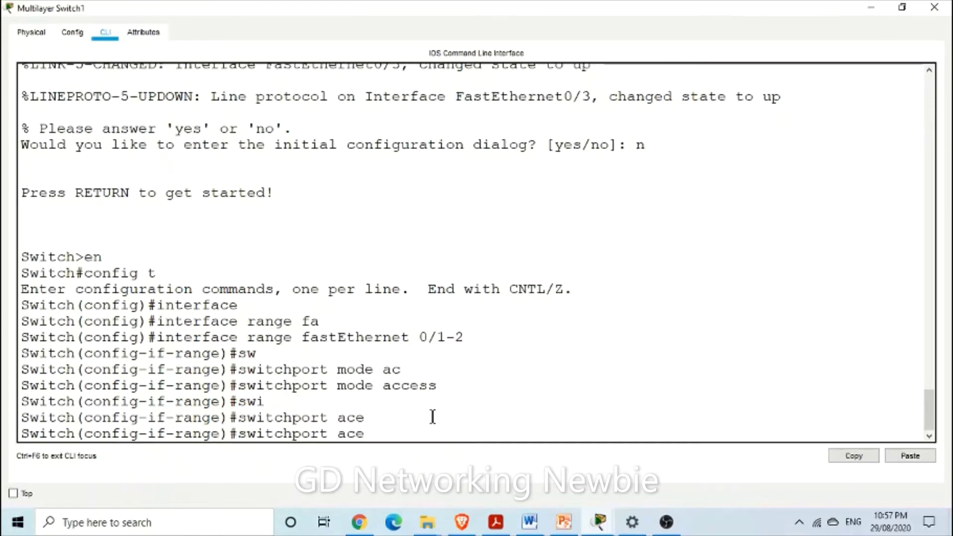
pyautogui.press('BackSpace')
pyautogui.write('ce')
pyautogui.press('Tab')
pyautogui.write('v')
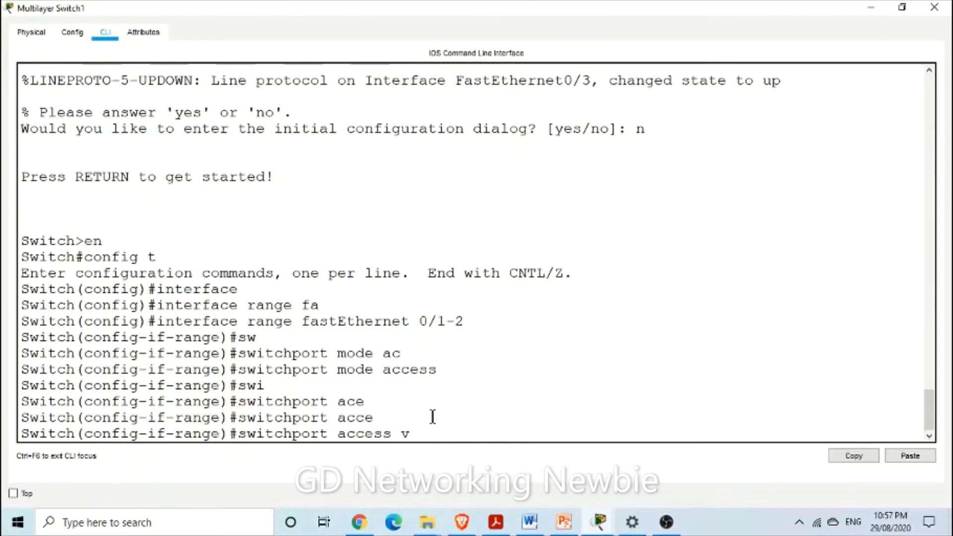
pyautogui.write('lan 10')
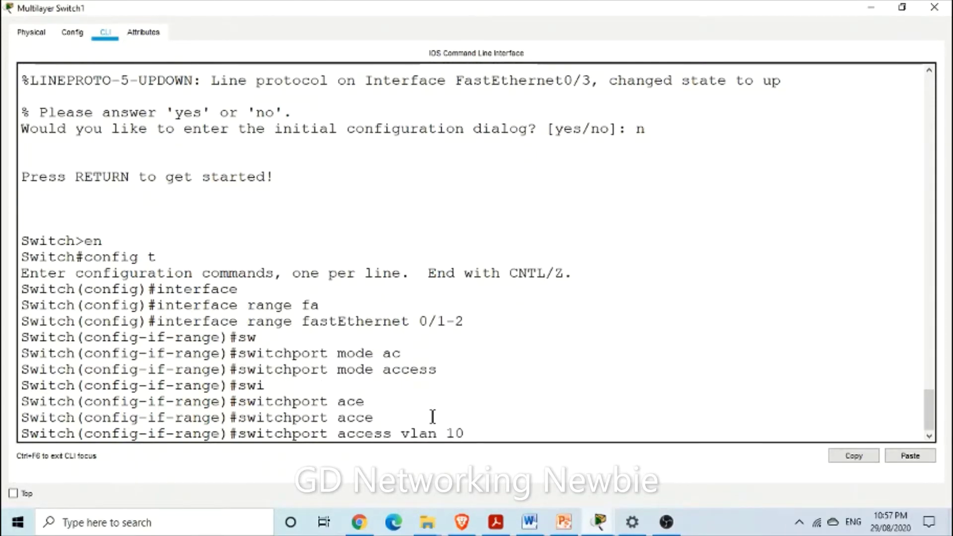
pyautogui.press('Return')
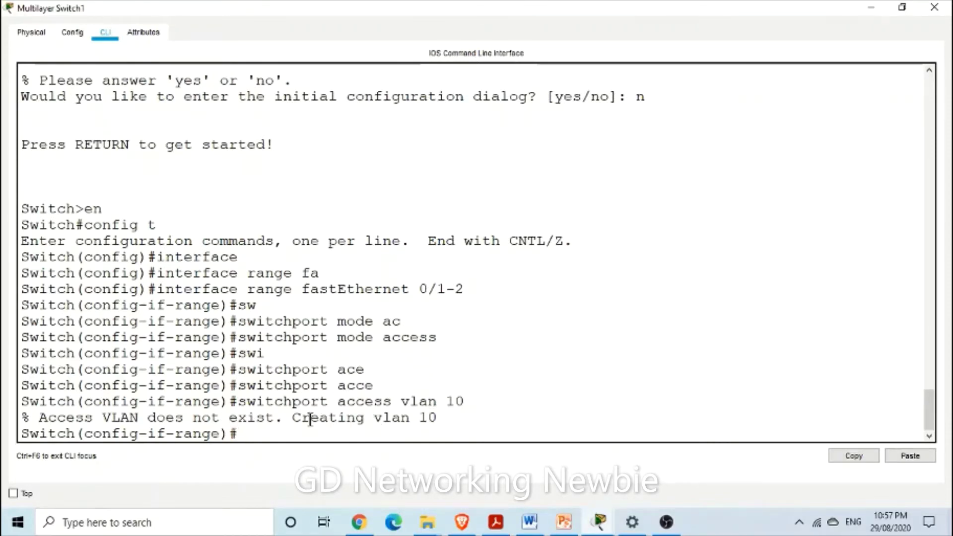
# - Leave interface range configuration and go back to global configuration mode with exit
pyautogui.moveTo(290, 406); pyautogui.dragTo(467, 401)
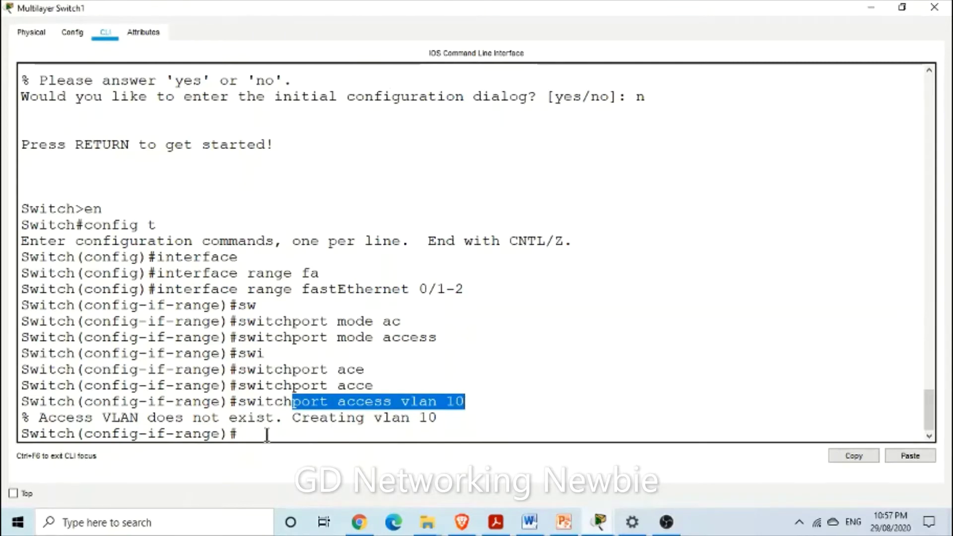
pyautogui.click(347, 445)
pyautogui.write('exit')
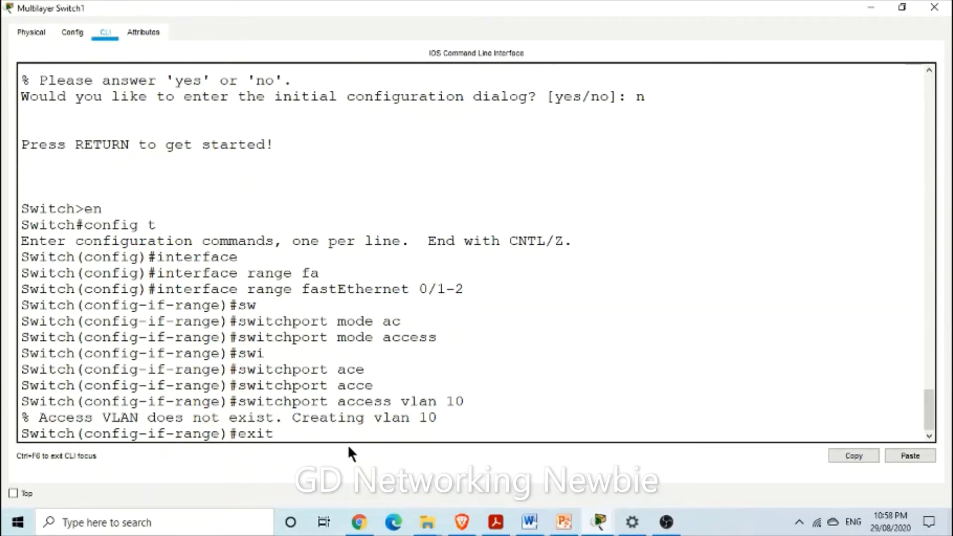
pyautogui.press('Return')
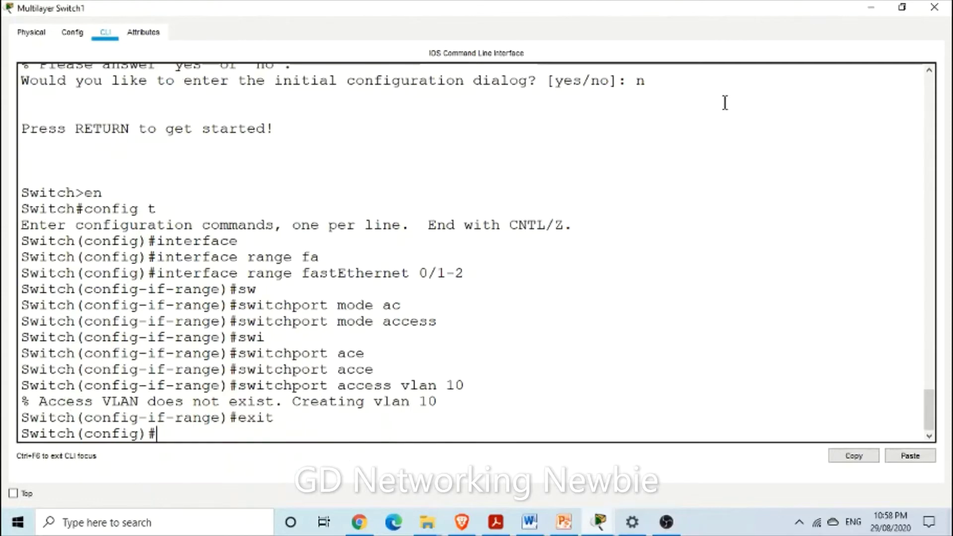
# - Check which switch port connects to PC2 in the topology and enter configuration for interface fastEthernet 0/3
pyautogui.click(870, 9)
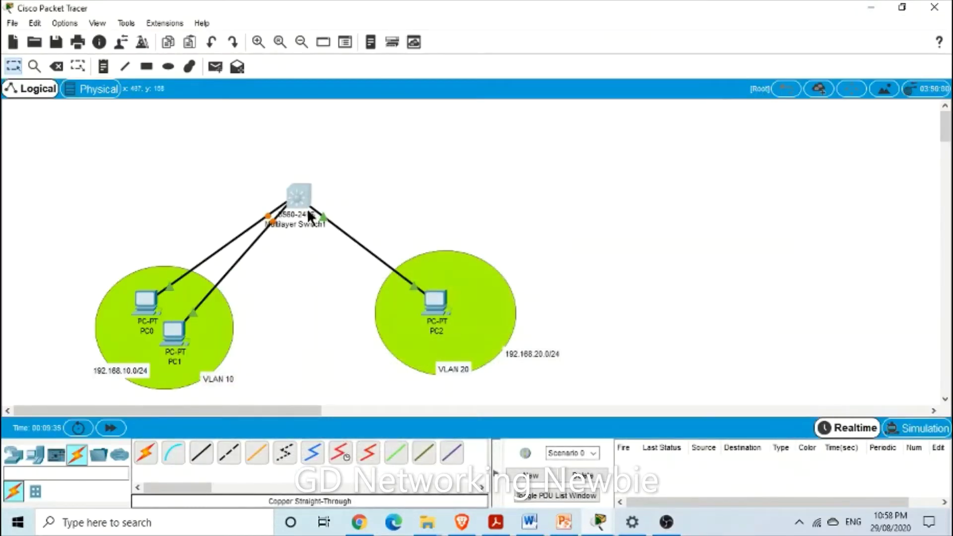
pyautogui.moveTo(323, 219)
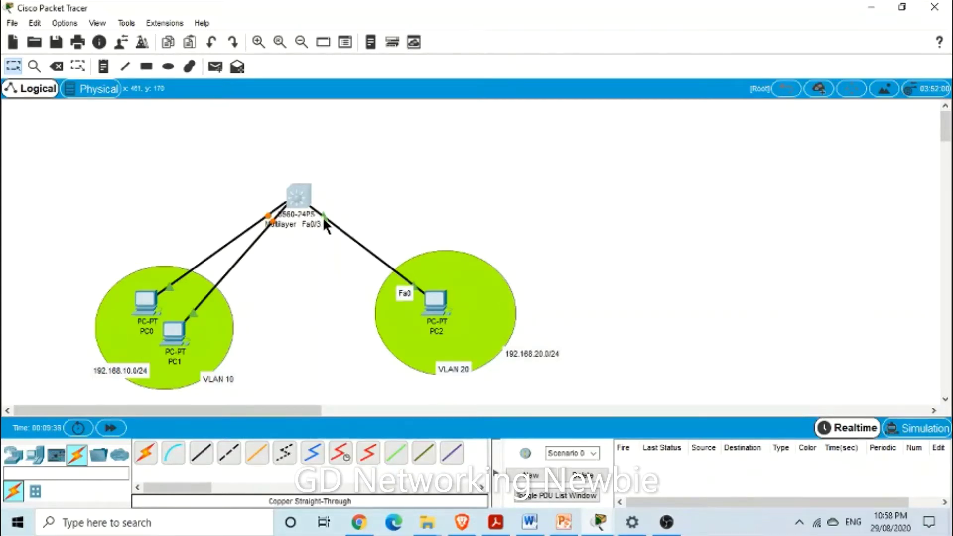
pyautogui.moveTo(600, 521)
pyautogui.click(675, 452)
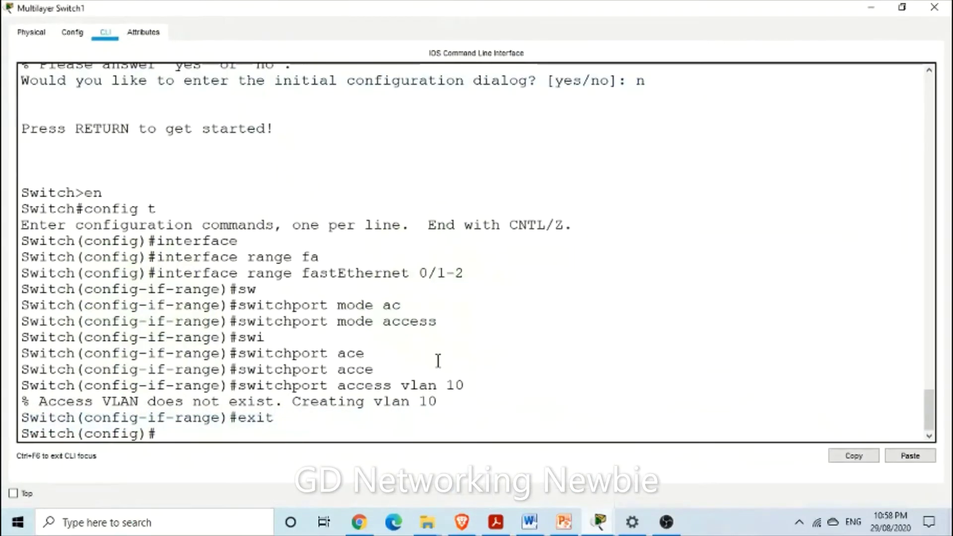
pyautogui.press('Return')
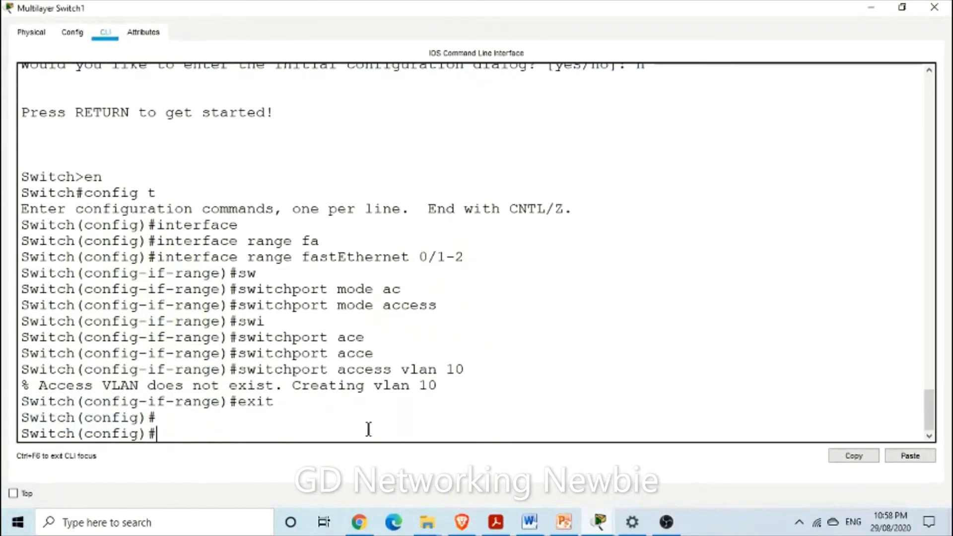
pyautogui.write('inter')
pyautogui.press('Tab')
pyautogui.write('fast')
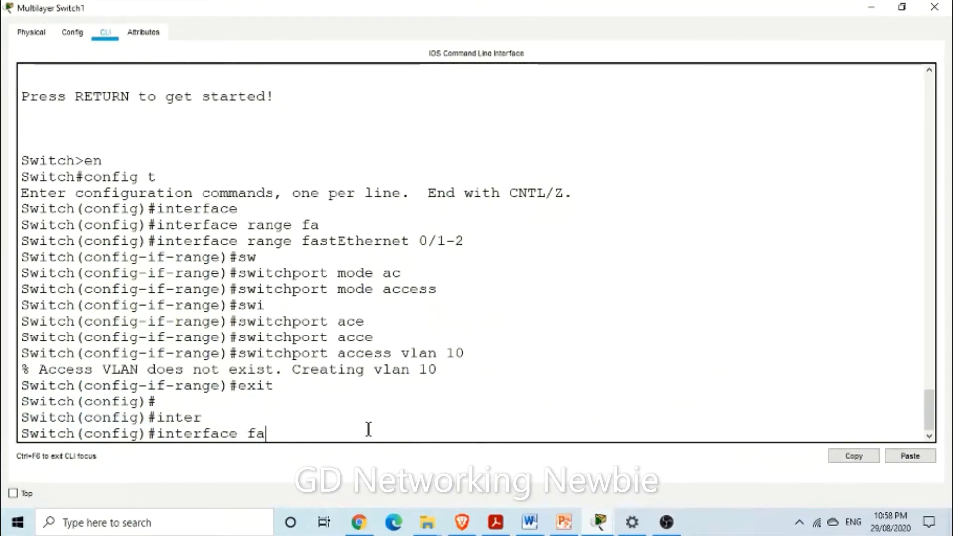
pyautogui.press('Tab')
pyautogui.write('0/3')
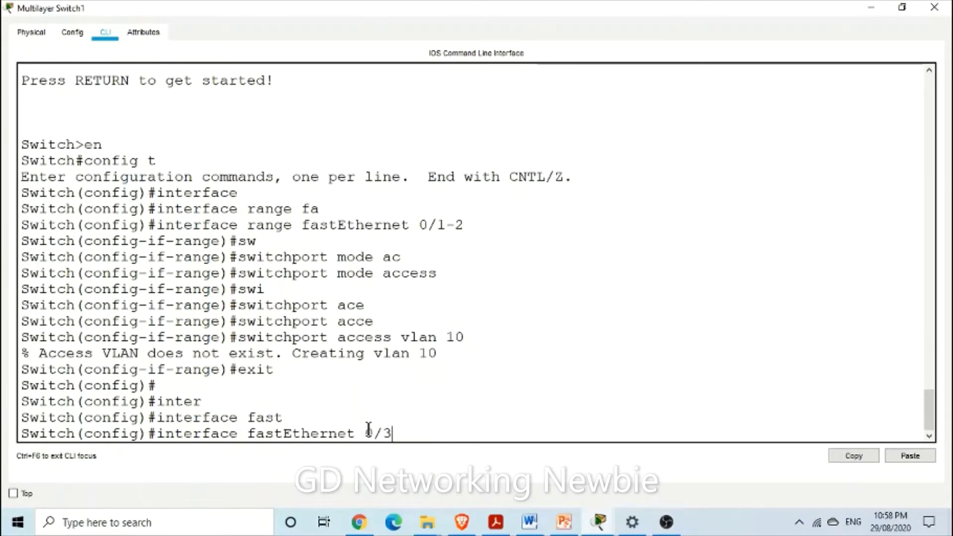
pyautogui.press('Return')
# - Set the fastEthernet 0/3 port to access mode with switchport mode access
pyautogui.write('sw')
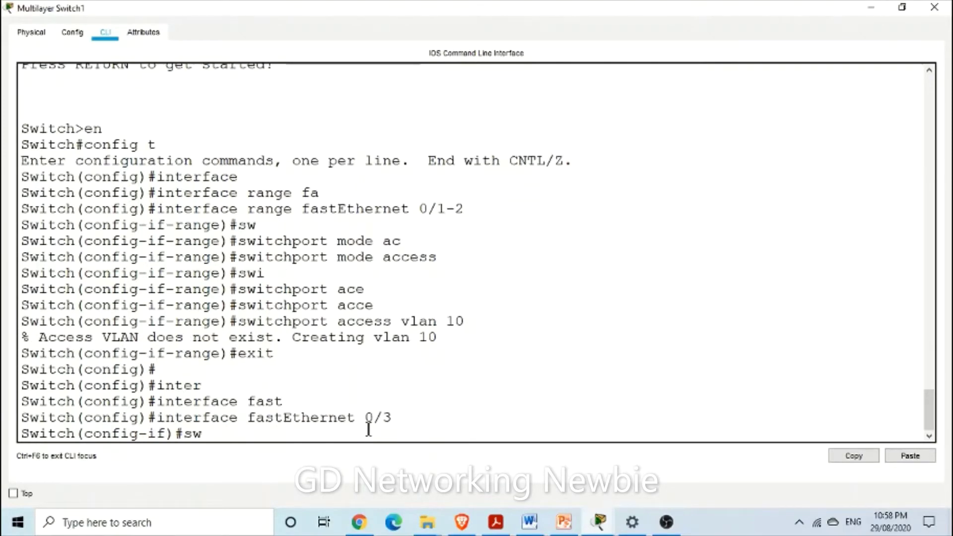
pyautogui.press('Tab')
pyautogui.write('mode c')
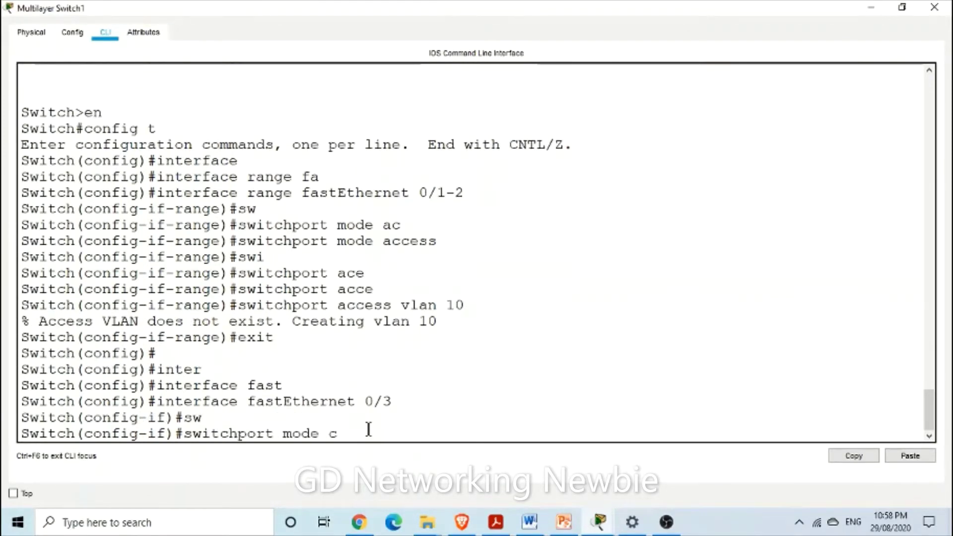
pyautogui.press('BackSpace')
pyautogui.write('ac')
pyautogui.press('Tab')
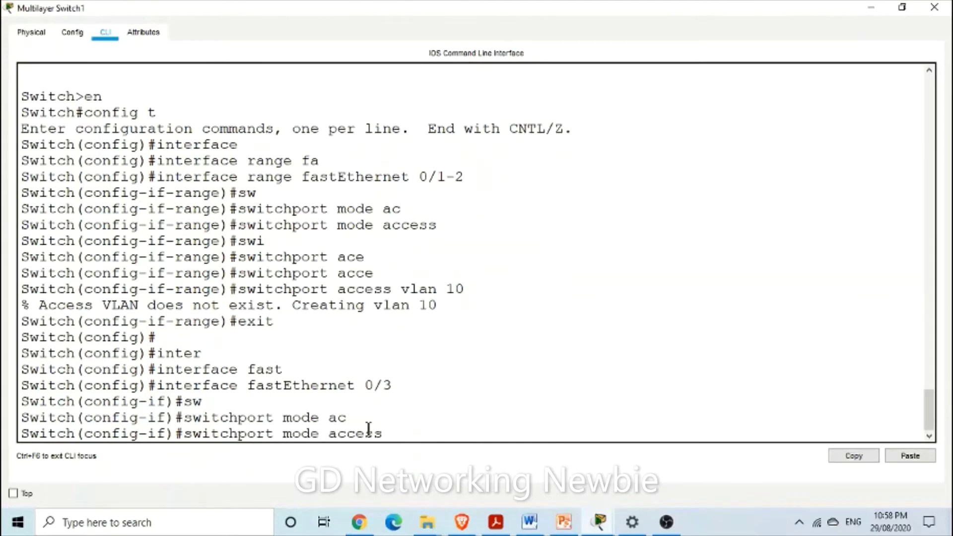
pyautogui.press('Return')
# - Assign the fastEthernet 0/3 port to VLAN 20 with switchport access vlan 20 and exit to global configuration mode
pyautogui.write('swit')
pyautogui.press('Tab')
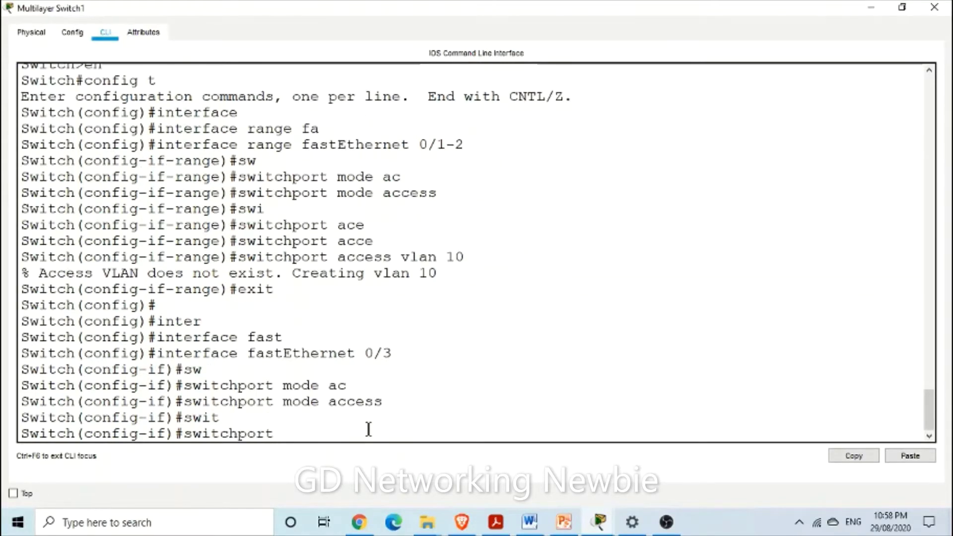
pyautogui.write('ac')
pyautogui.press('Tab')
pyautogui.write('vl')
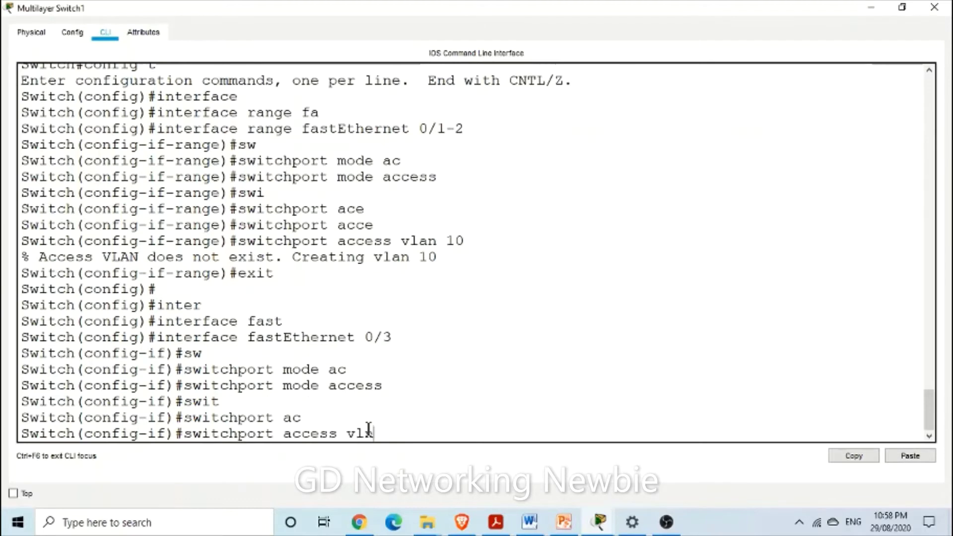
pyautogui.write('an 20')
pyautogui.press('Return')
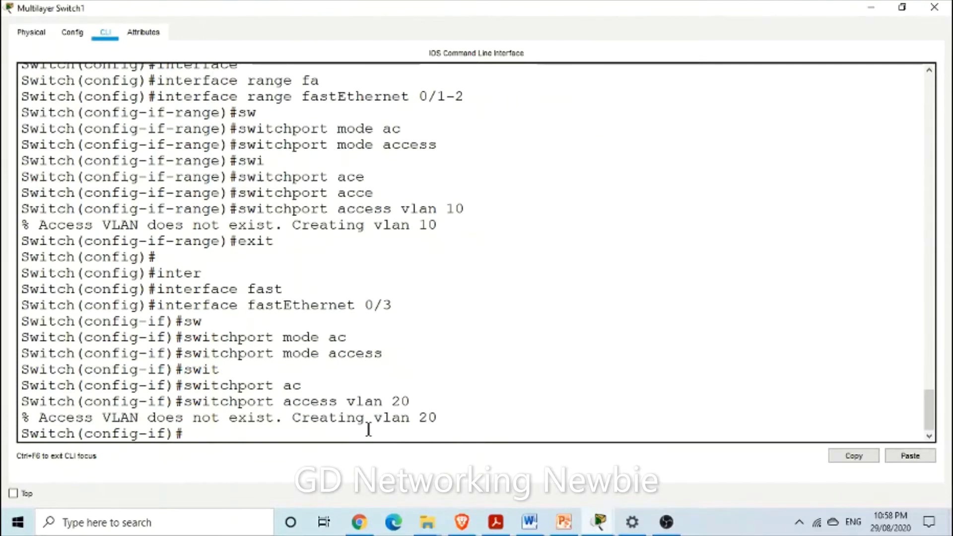
pyautogui.write('exit')
pyautogui.press('Return')
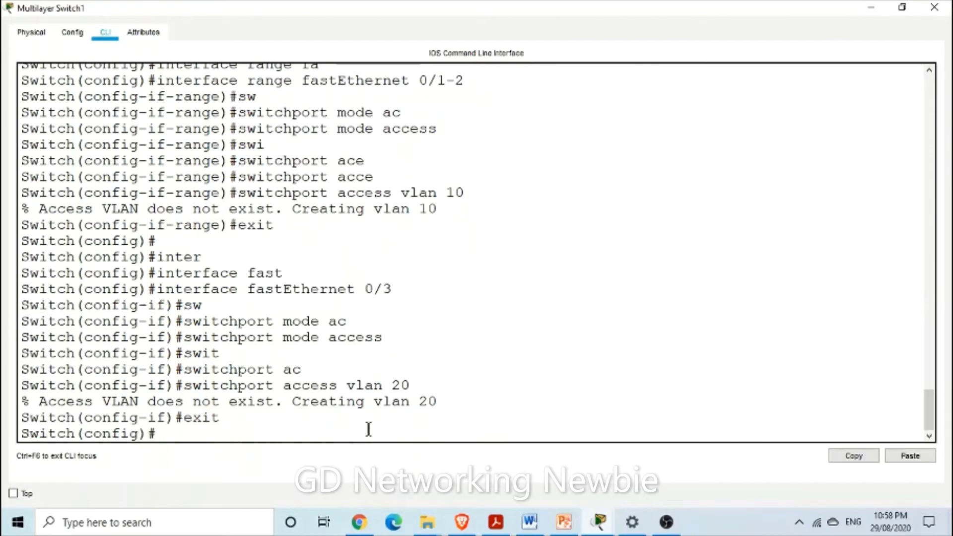
# - List the VLANs with do show vlan, review the ports assigned to VLANs 1, 10 and 20, and go back to the topology
pyautogui.write('show vlan')
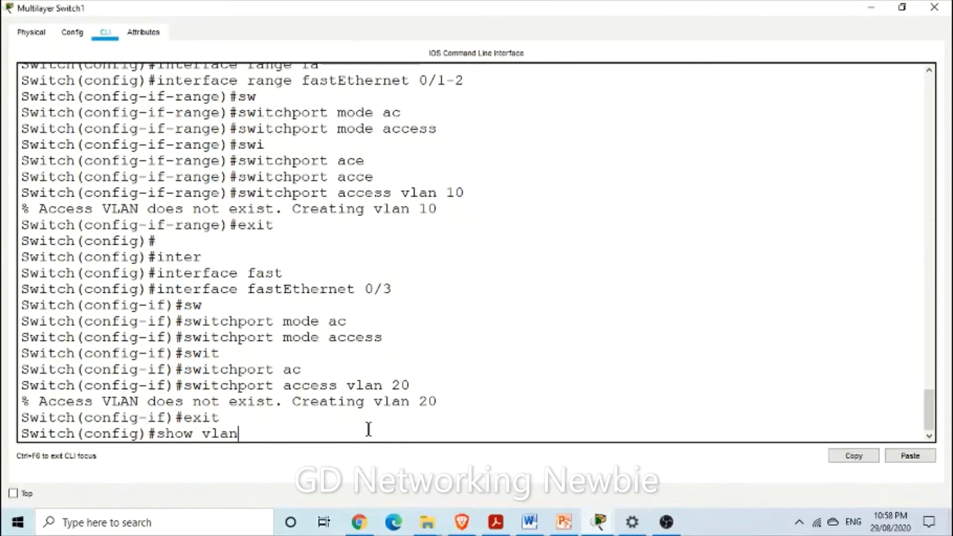
pyautogui.press('Return')
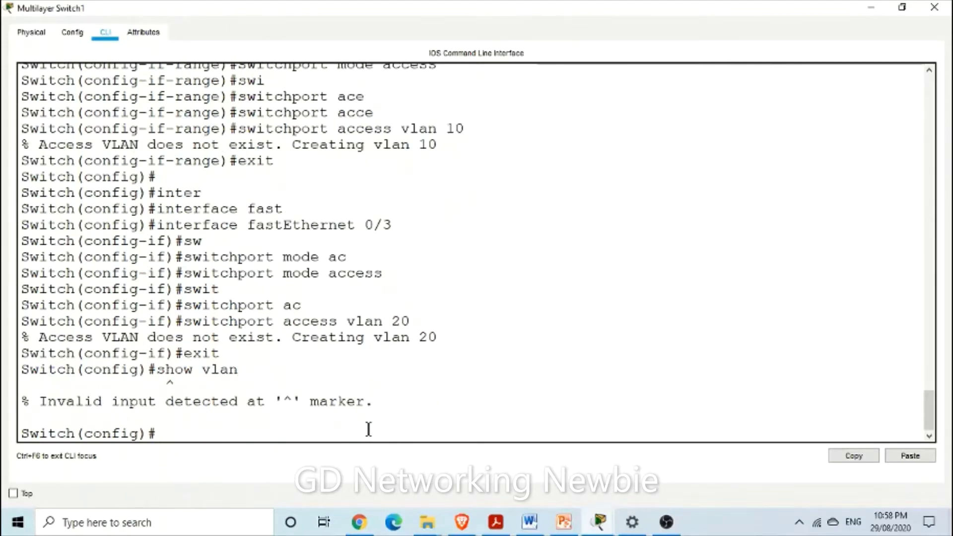
pyautogui.write('do show vlan')
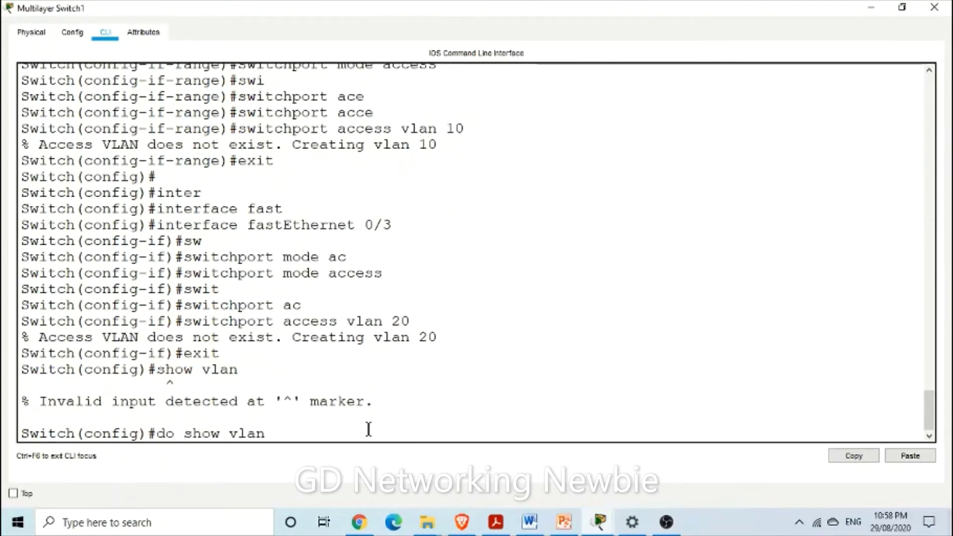
pyautogui.press('Return')
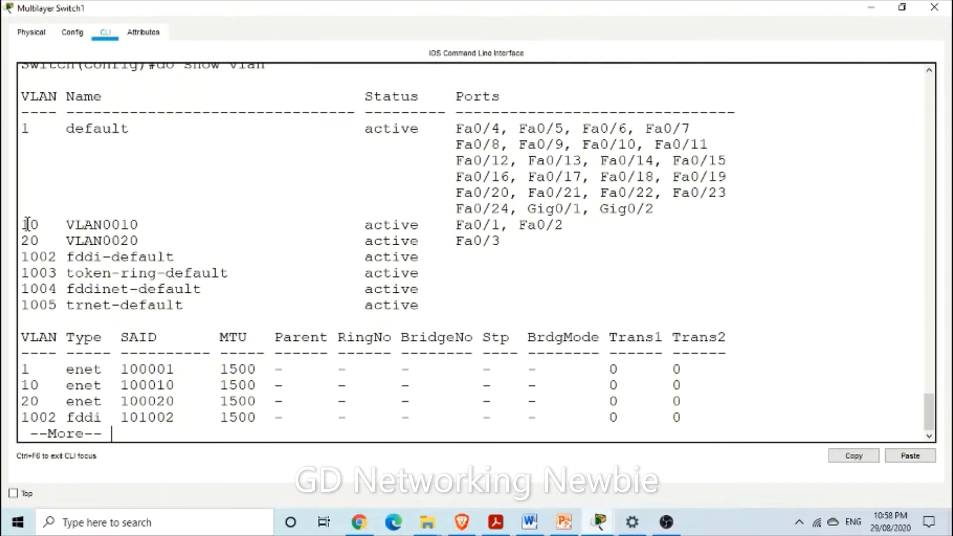
pyautogui.moveTo(23, 225); pyautogui.dragTo(312, 223)
pyautogui.moveTo(439, 223); pyautogui.dragTo(546, 226)
pyautogui.moveTo(22, 240); pyautogui.dragTo(500, 240)
pyautogui.moveTo(577, 230); pyautogui.dragTo(546, 226)
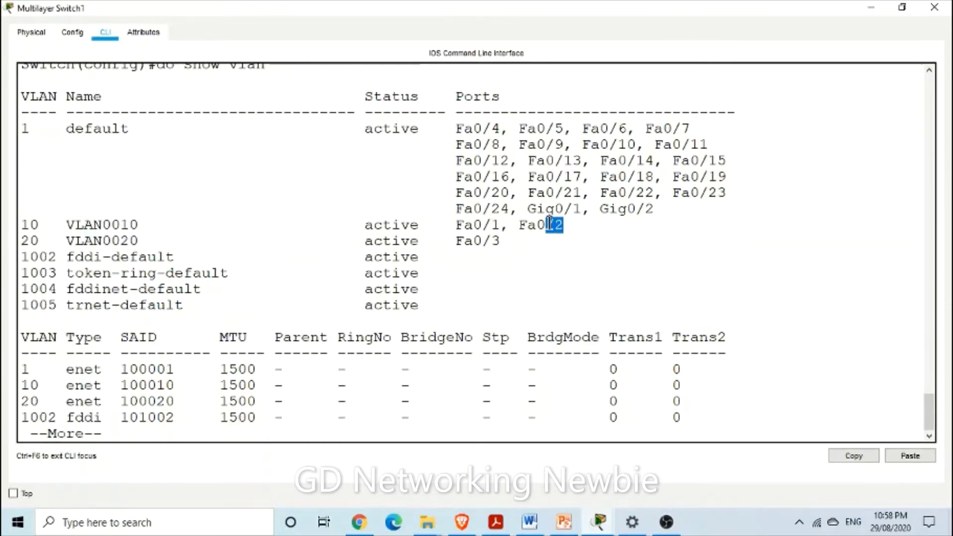
pyautogui.moveTo(654, 209); pyautogui.dragTo(171, 131)
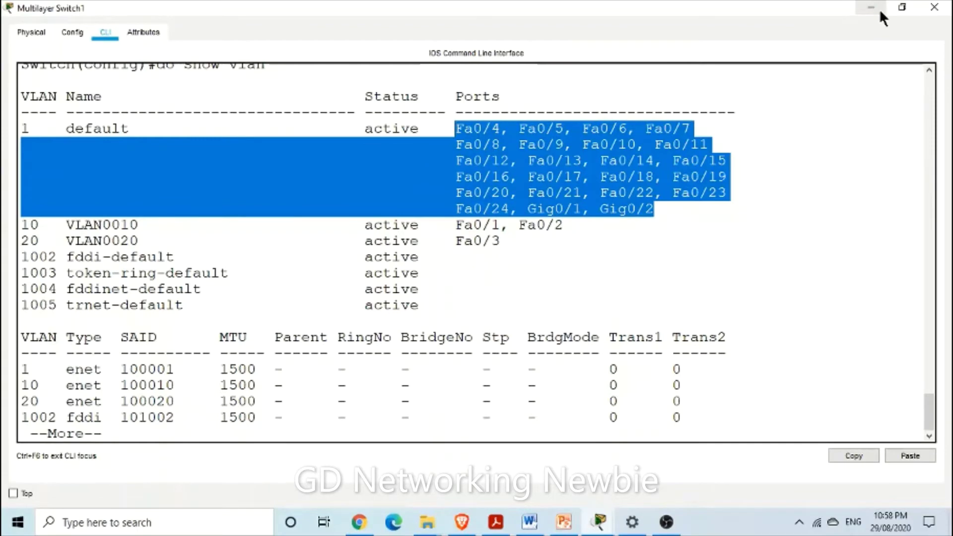
pyautogui.click(900, 8)
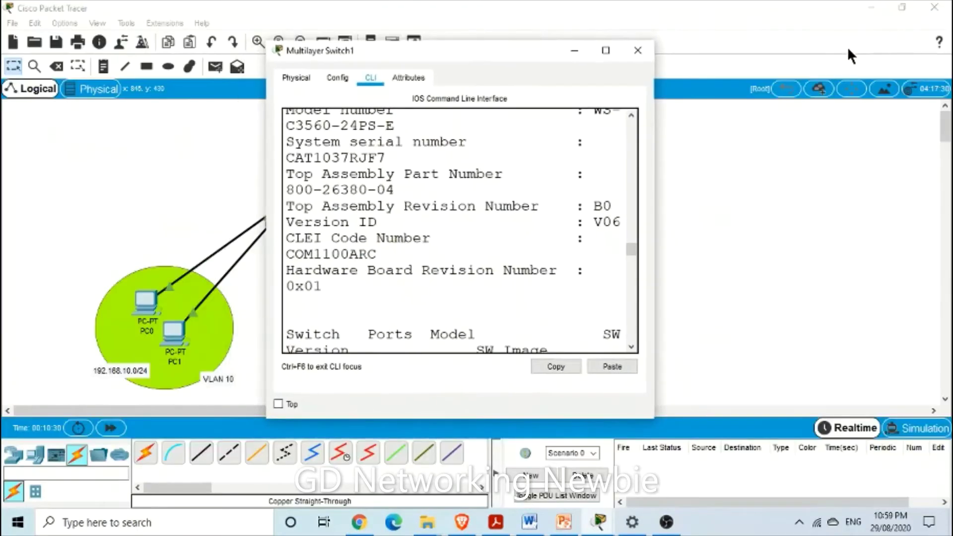
pyautogui.click(574, 51)
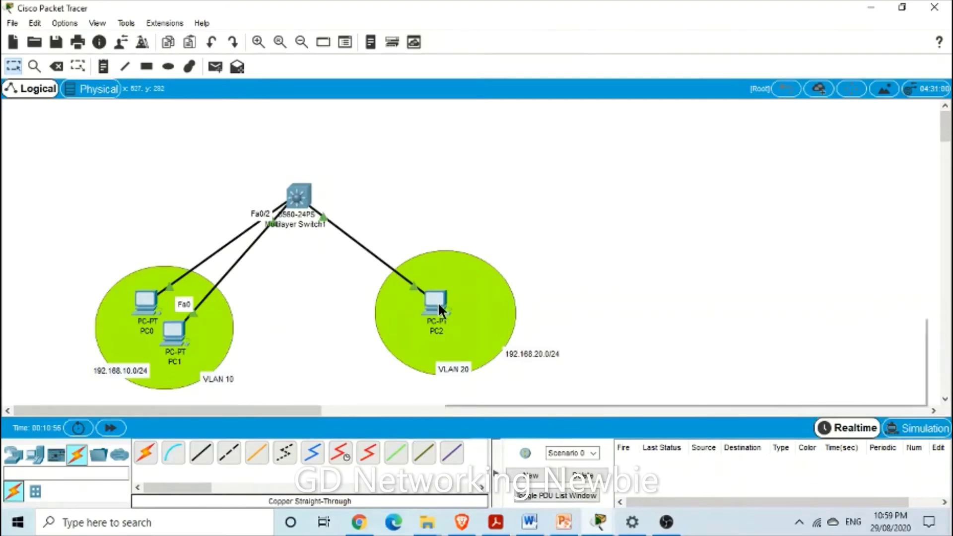
# - Return to Multilayer Switch1's command line, quit the VLAN listing and enter configuration for interface vlan 10
pyautogui.click(309, 206)
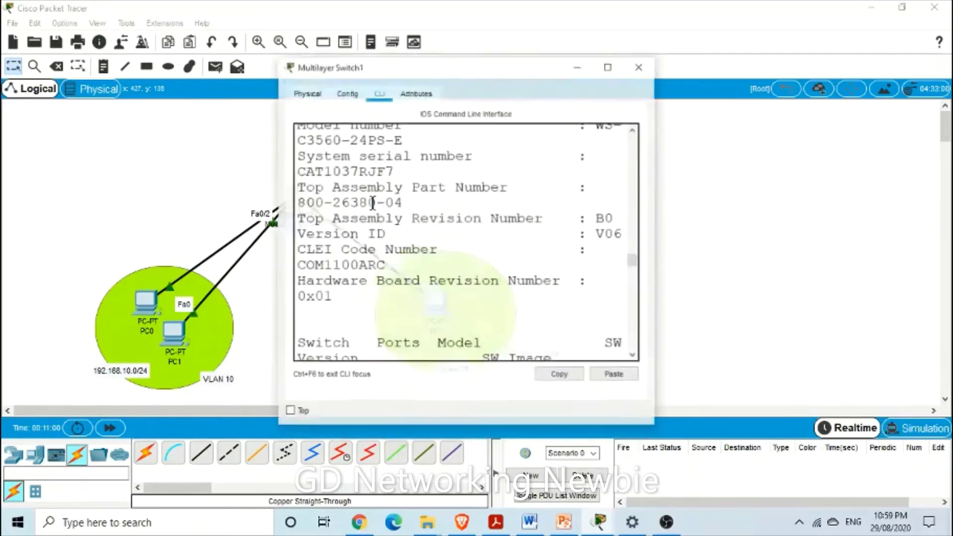
pyautogui.click(606, 50)
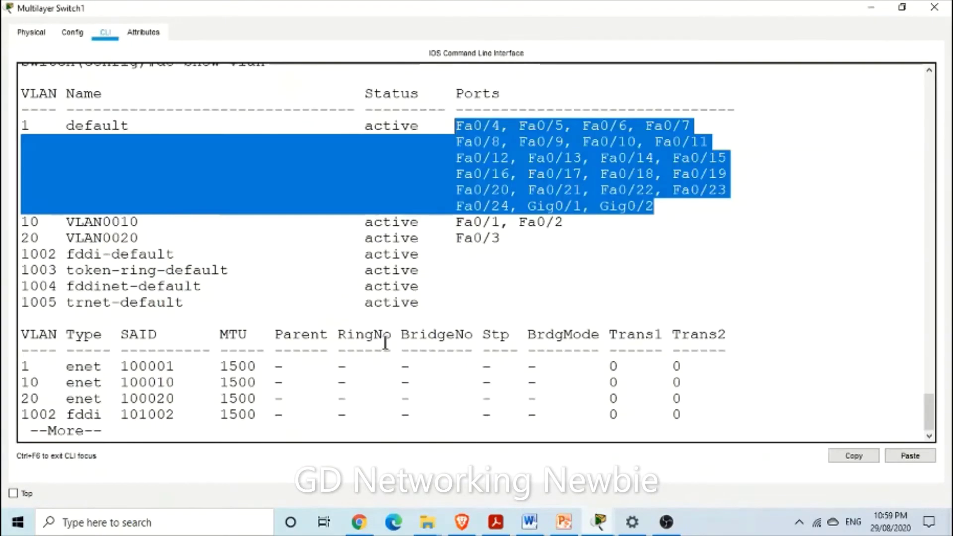
pyautogui.press('Return')
pyautogui.write('q')
pyautogui.write('interface vb')
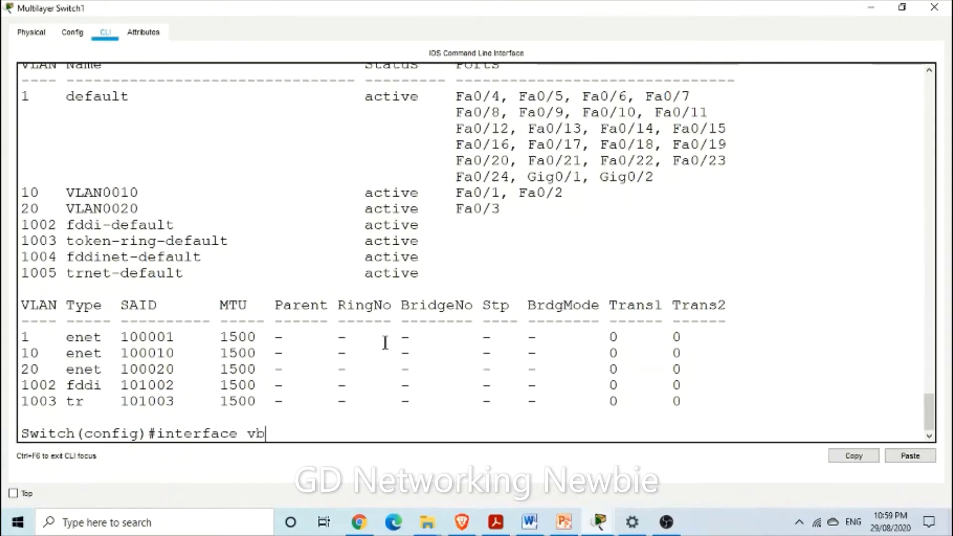
pyautogui.press('BackSpace')
pyautogui.write('lan 10')
pyautogui.press('Return')
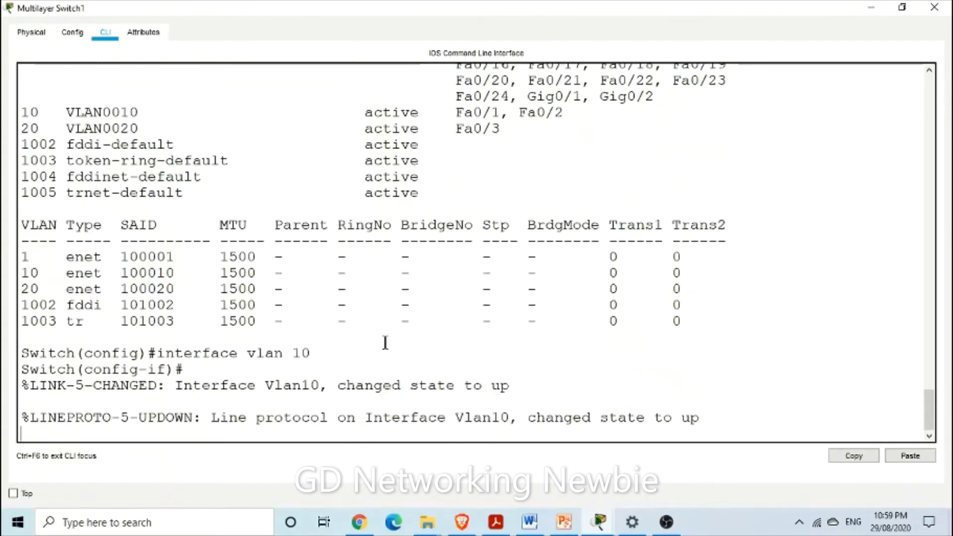
pyautogui.press('Return')
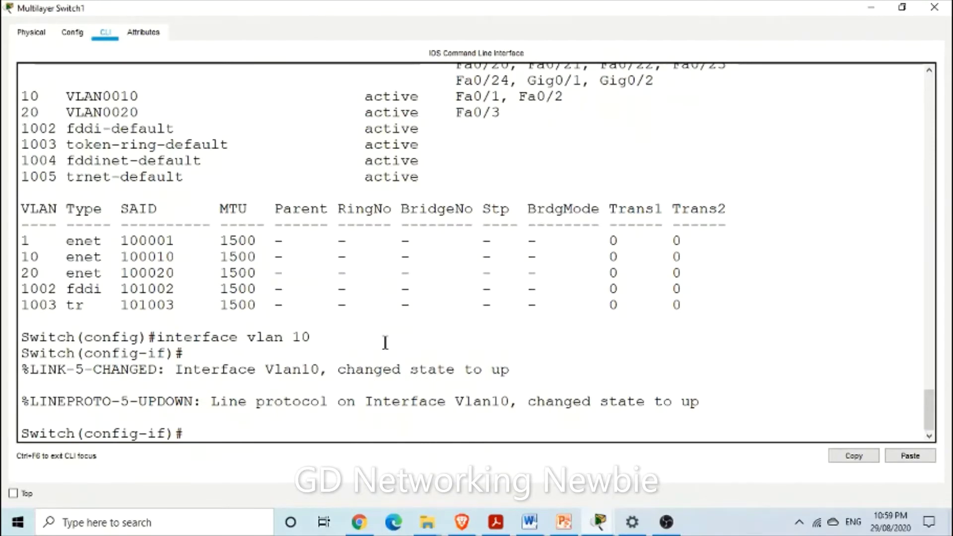
# - Assign IP address 192.168.10.5 with mask 255.255.255.0 to the VLAN 10 interface and enable it with no shut
pyautogui.write('ip adr')
pyautogui.press('BackSpace')
pyautogui.write('d')
pyautogui.press('Tab')
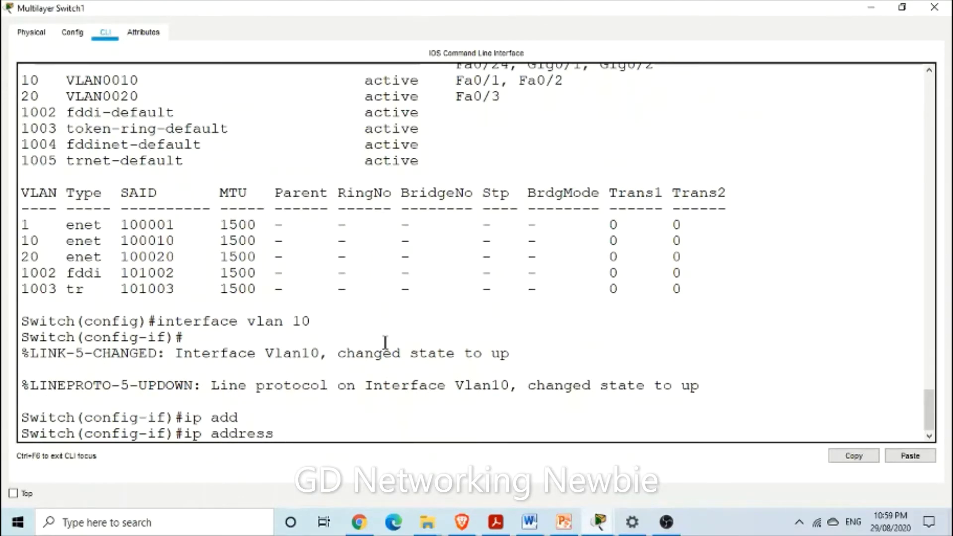
pyautogui.click(896, 12)
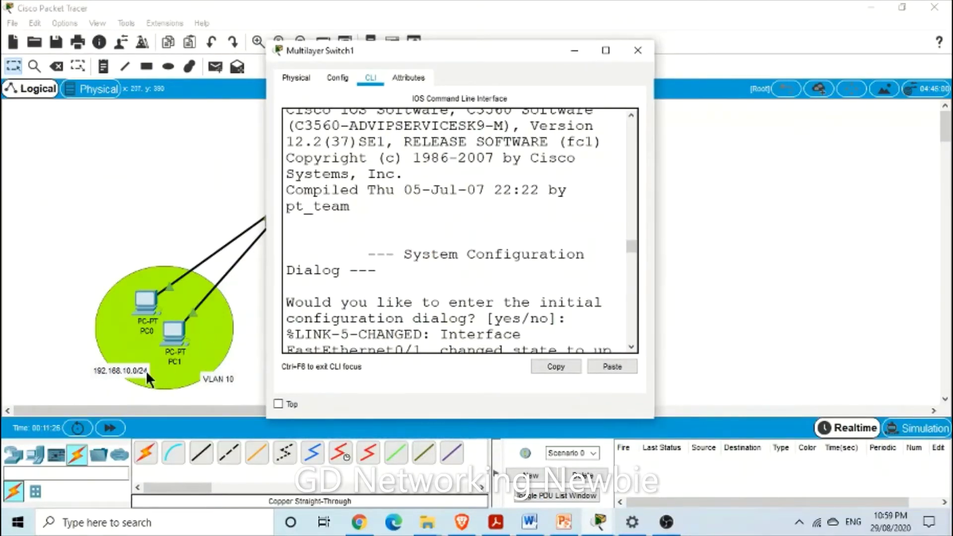
pyautogui.click(605, 50)
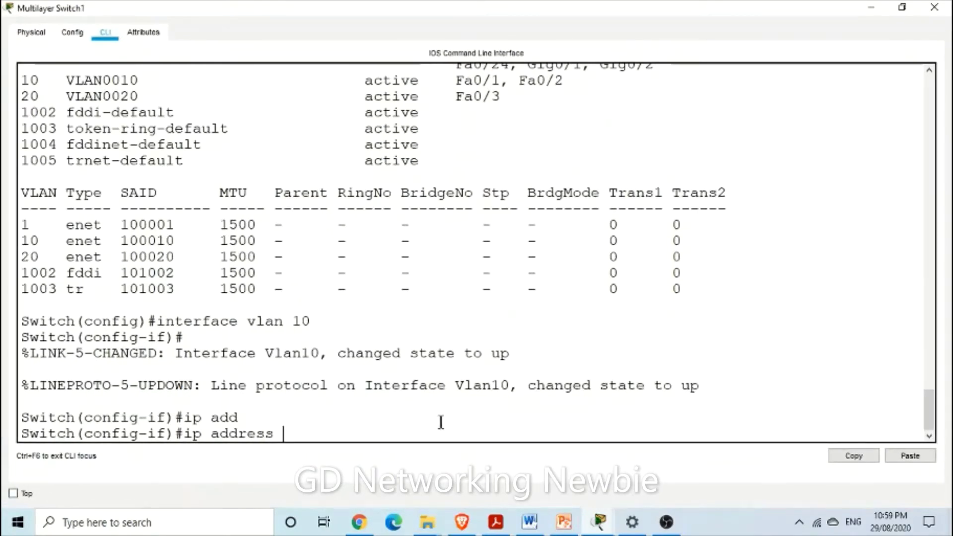
pyautogui.write('192.16')
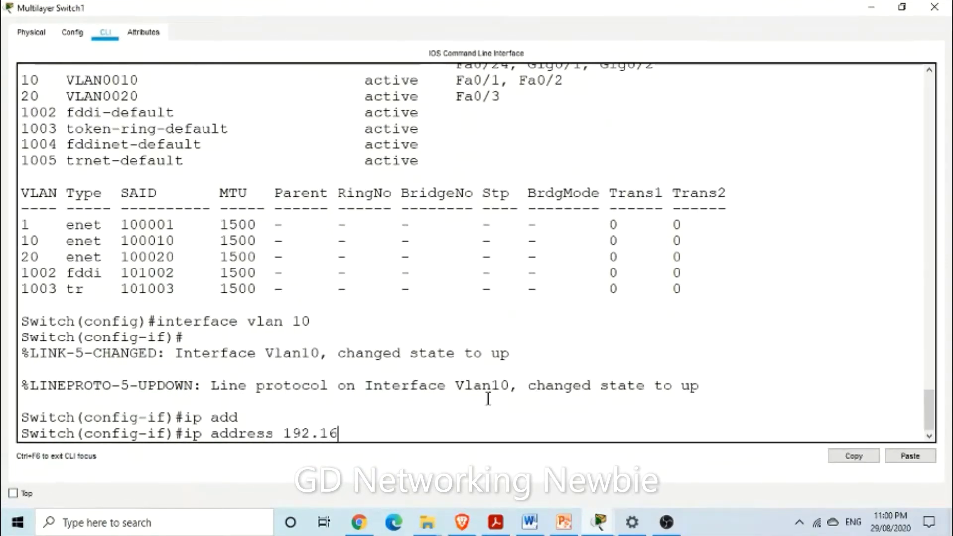
pyautogui.write('8.10.5 255.25')
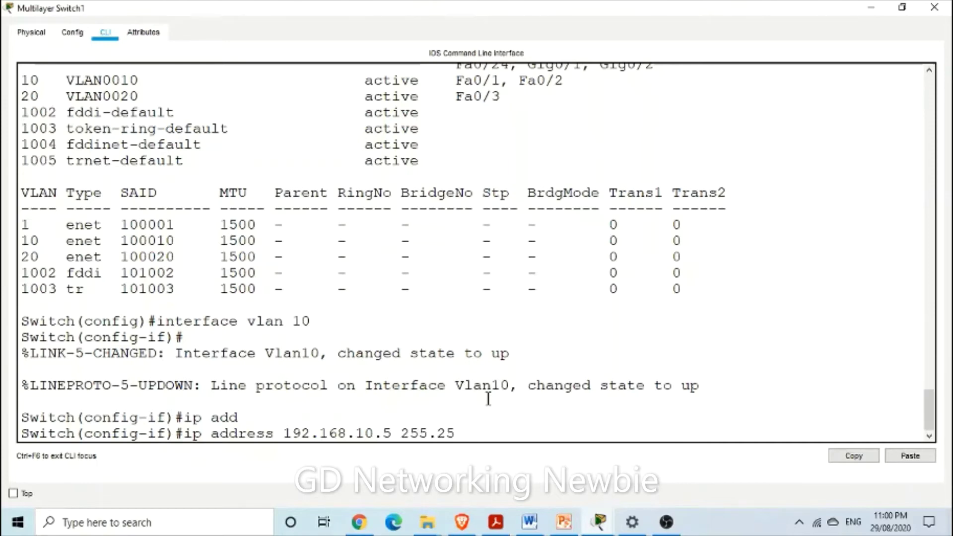
pyautogui.write('5.255.0')
pyautogui.press('Return')
pyautogui.write('no shut')
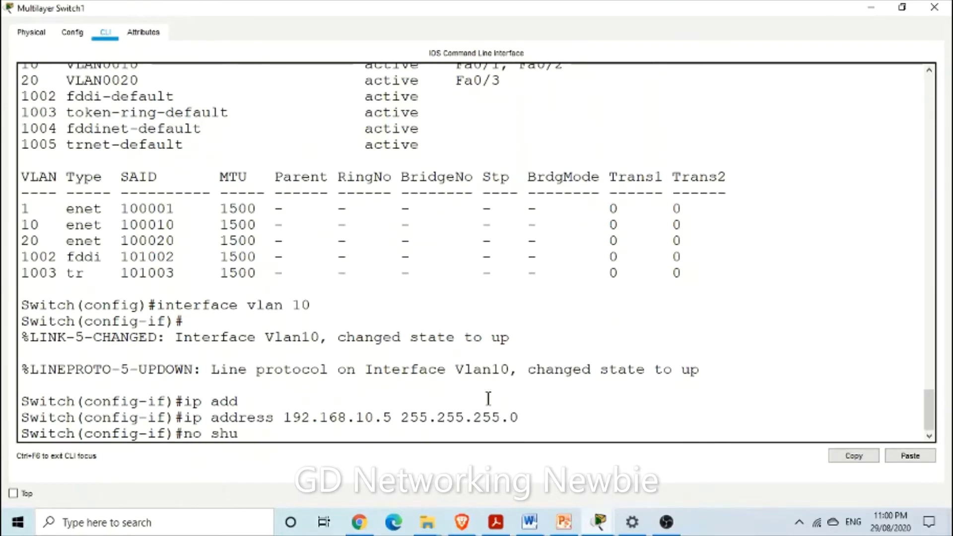
pyautogui.press('Return')
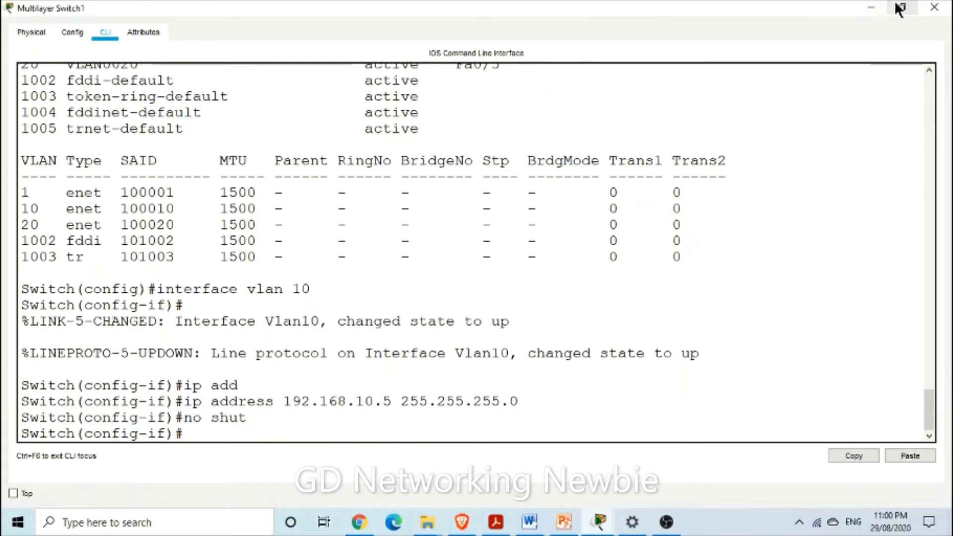
# - Check the topology, return to Multilayer Switch1's command line and enter configuration for interface vlan 20
pyautogui.click(879, 7)
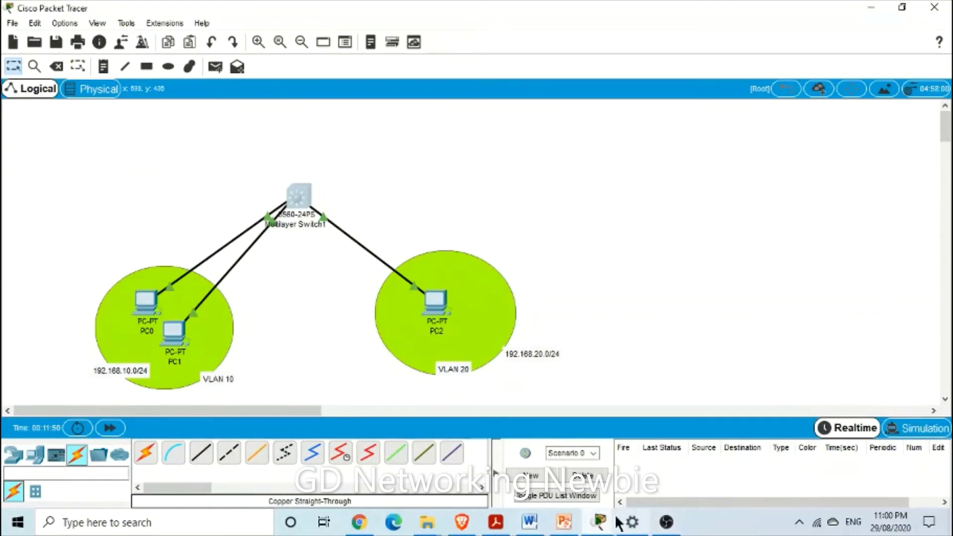
pyautogui.moveTo(601, 522)
pyautogui.click(620, 478)
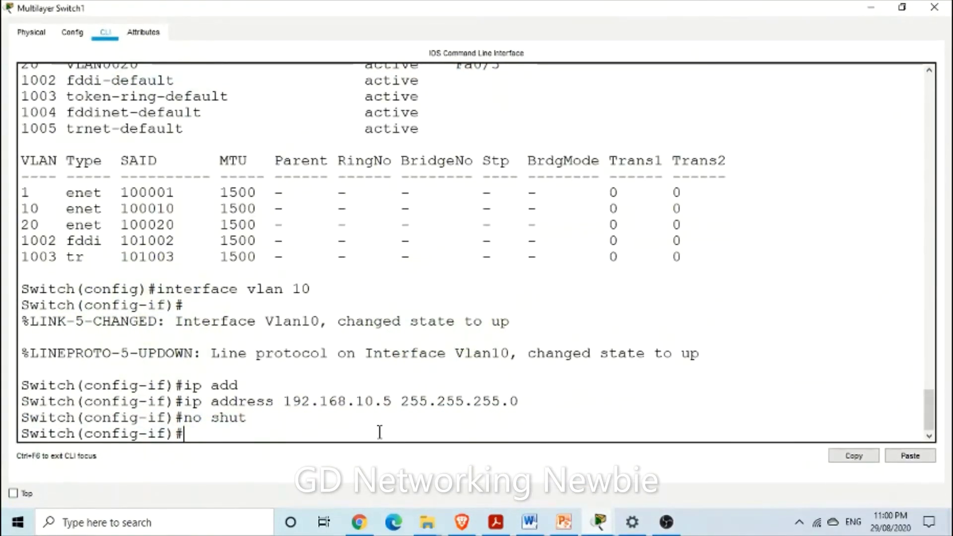
pyautogui.write('inte')
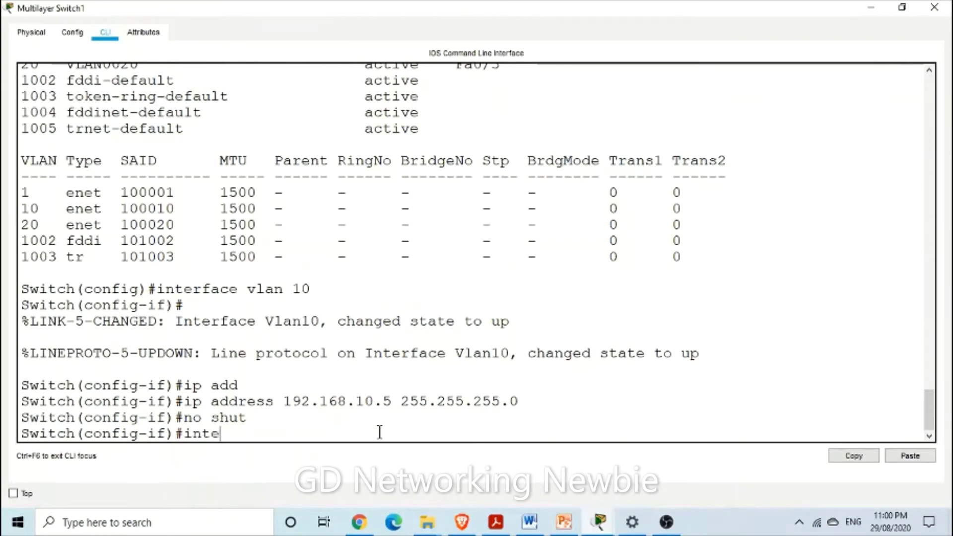
pyautogui.write('rface vlan 20')
pyautogui.press('Return')
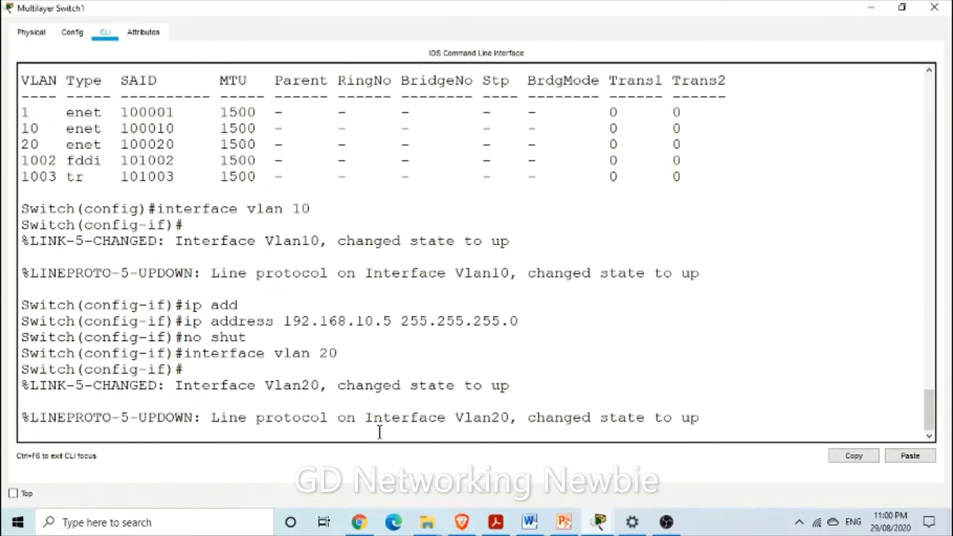
pyautogui.press('Return')
# - Assign IP address 192.168.20.5 with mask 255.255.255.0 to the VLAN 20 interface and enable it with no shut
pyautogui.write('ip ')
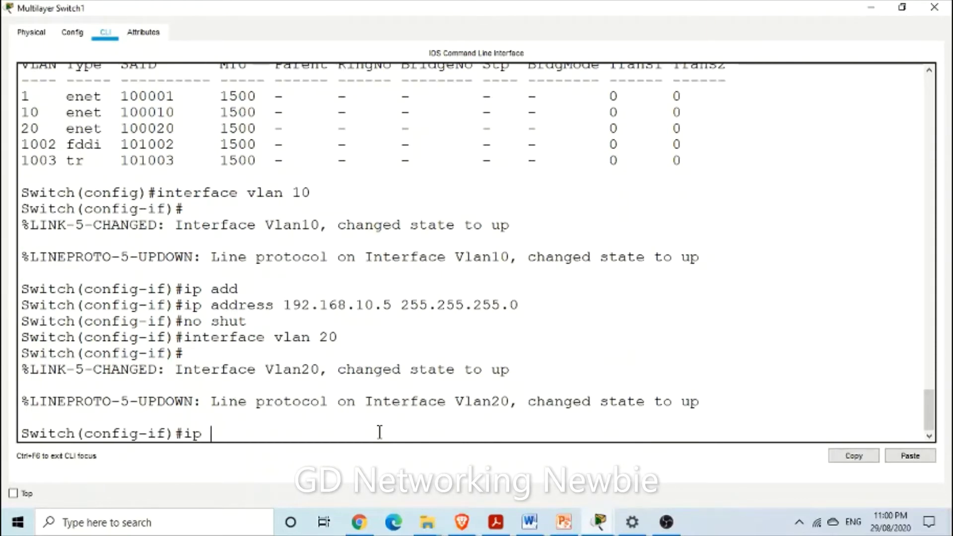
pyautogui.write('add')
pyautogui.press('Tab')
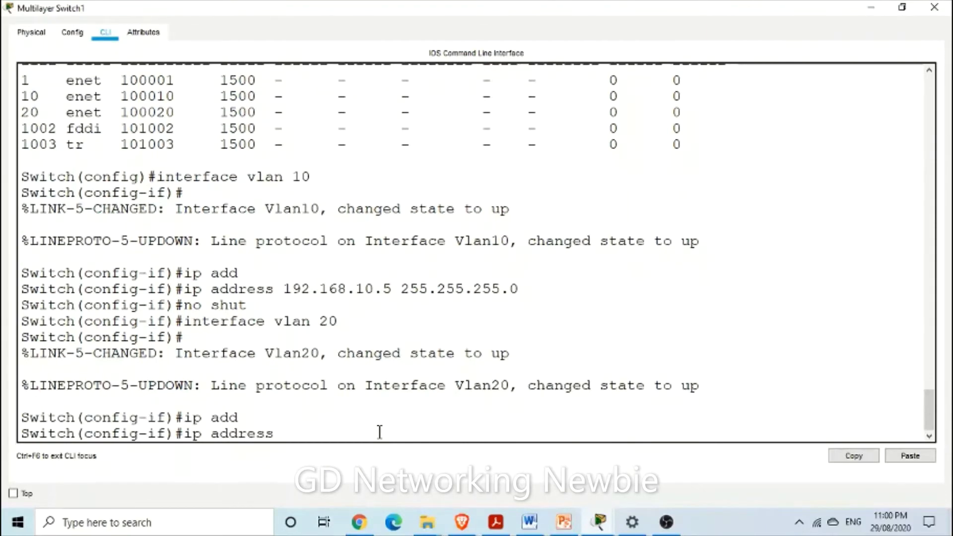
pyautogui.write('192.168.20')
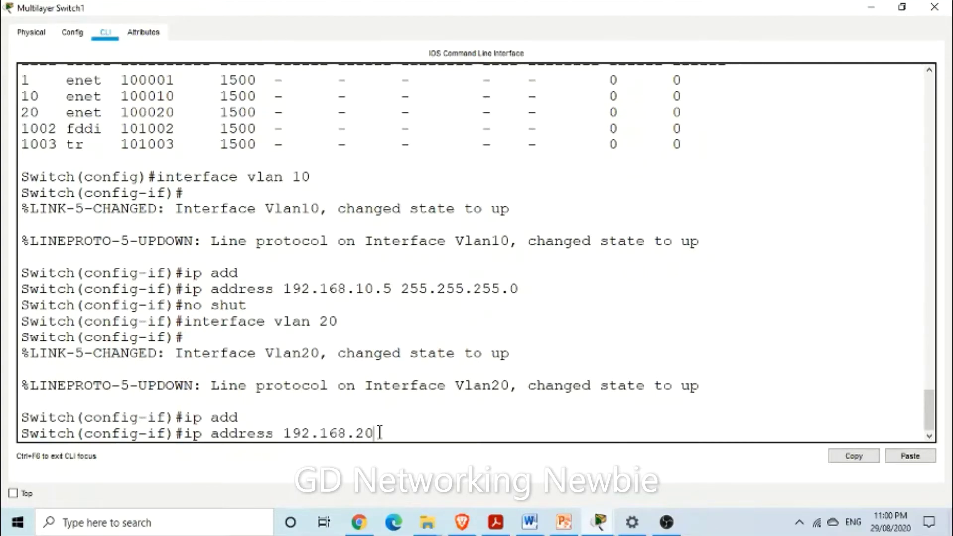
pyautogui.write('.5 255.255.255.0')
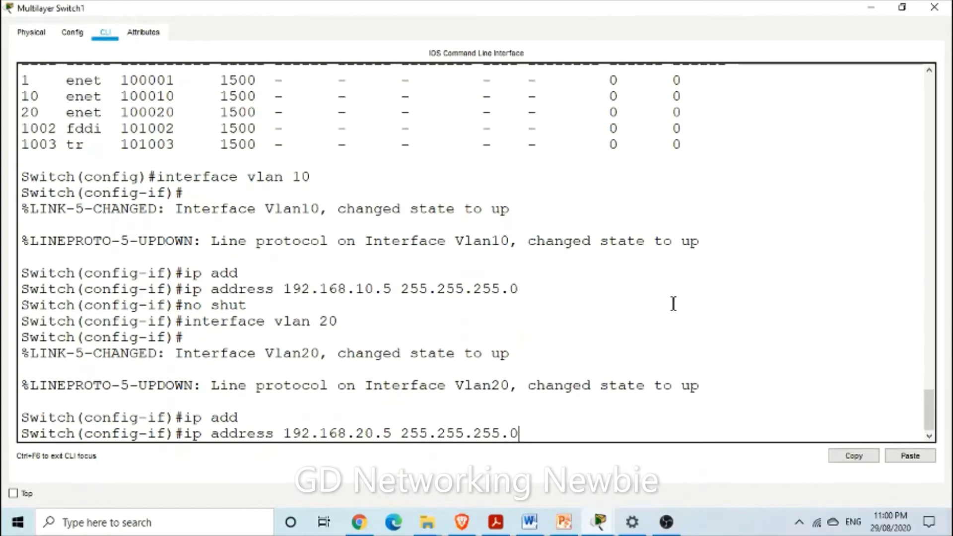
pyautogui.press('Return')
pyautogui.write('no sh')
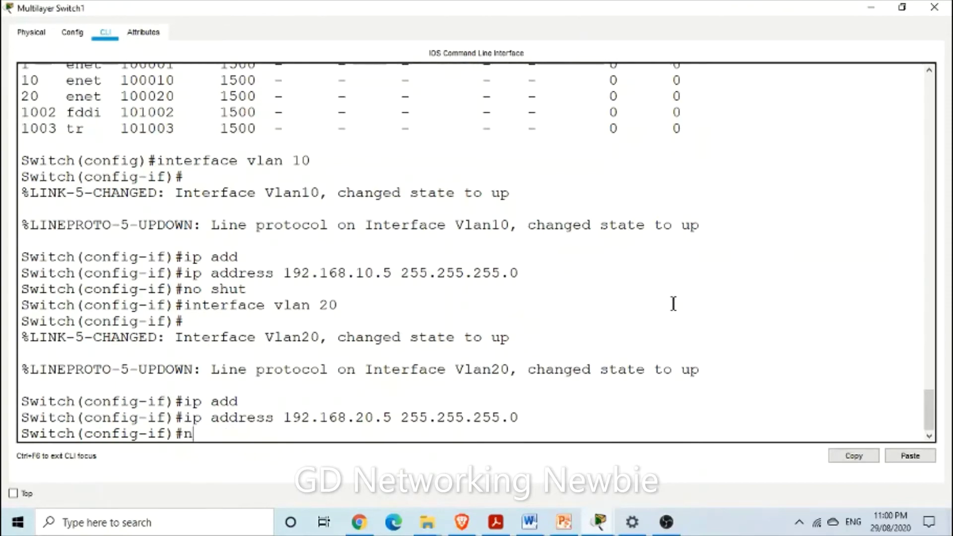
pyautogui.press('BackSpace')
pyautogui.write('hut')
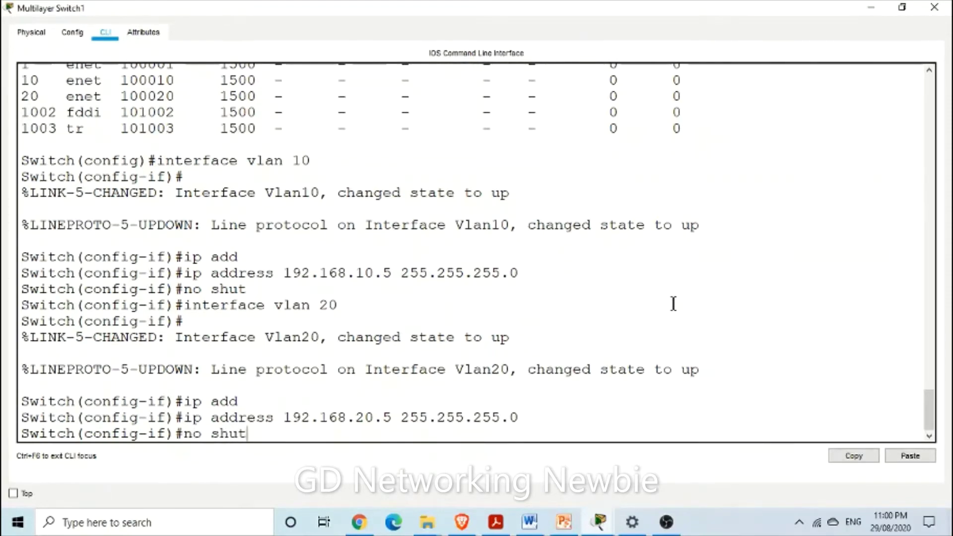
pyautogui.press('Return')
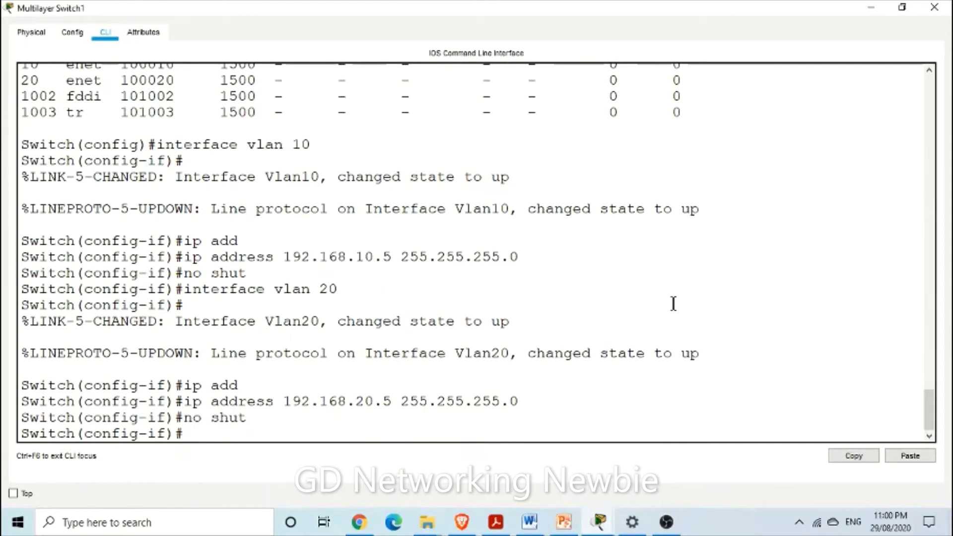
# - Check the topology, return to Multilayer Switch1's command line, exit the interface configuration and enable ip routing globally
pyautogui.click(899, 14)
pyautogui.click(575, 51)
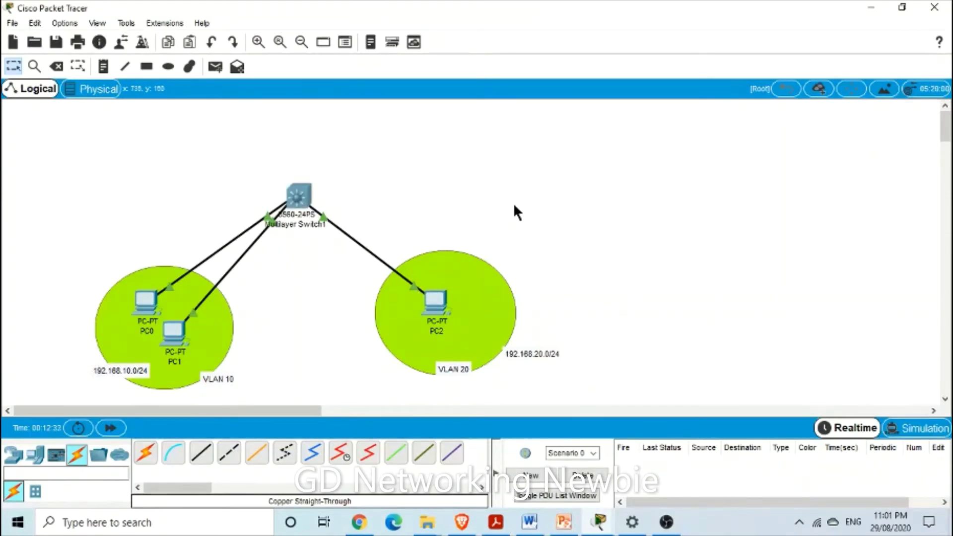
pyautogui.click(306, 195)
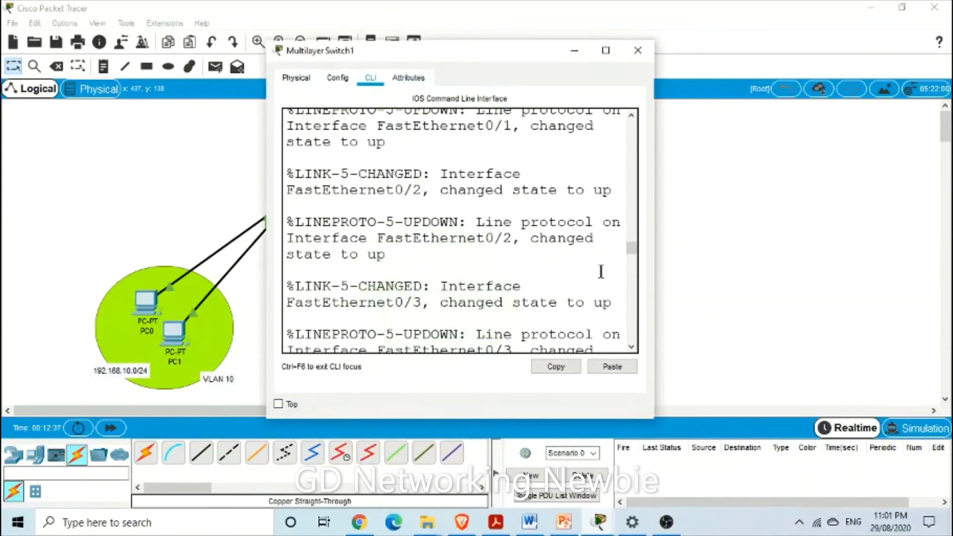
pyautogui.click(606, 52)
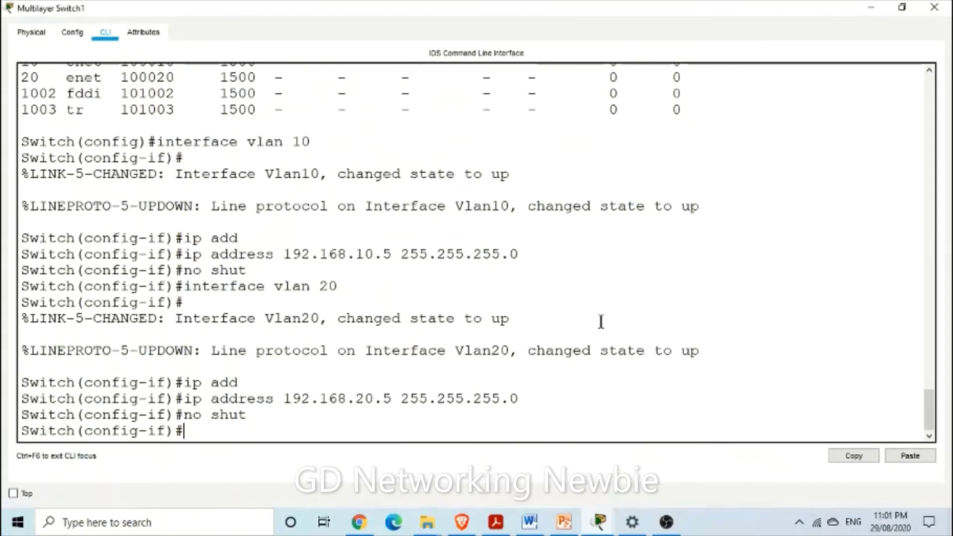
pyautogui.write('exit')
pyautogui.press('Return')
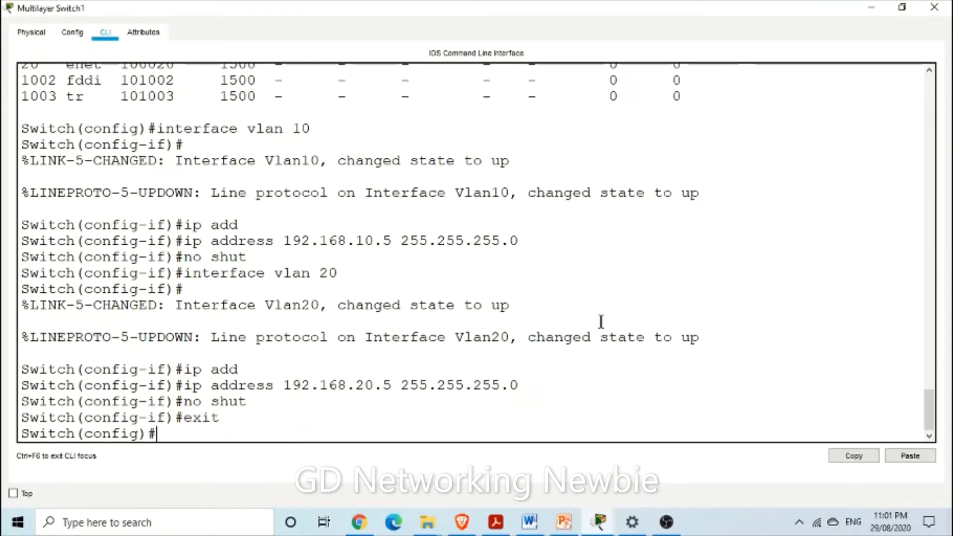
pyautogui.write('ip ro')
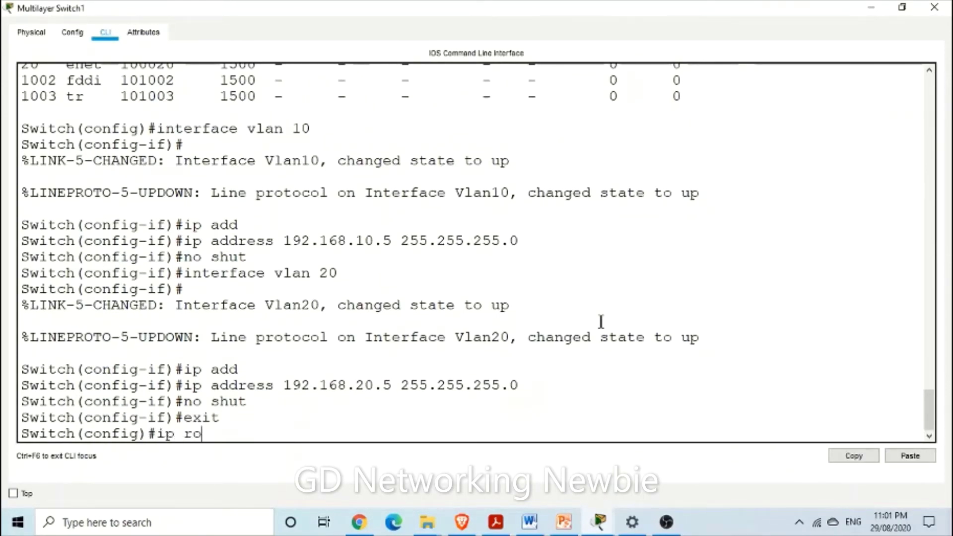
pyautogui.write('uting')
pyautogui.press('Return')
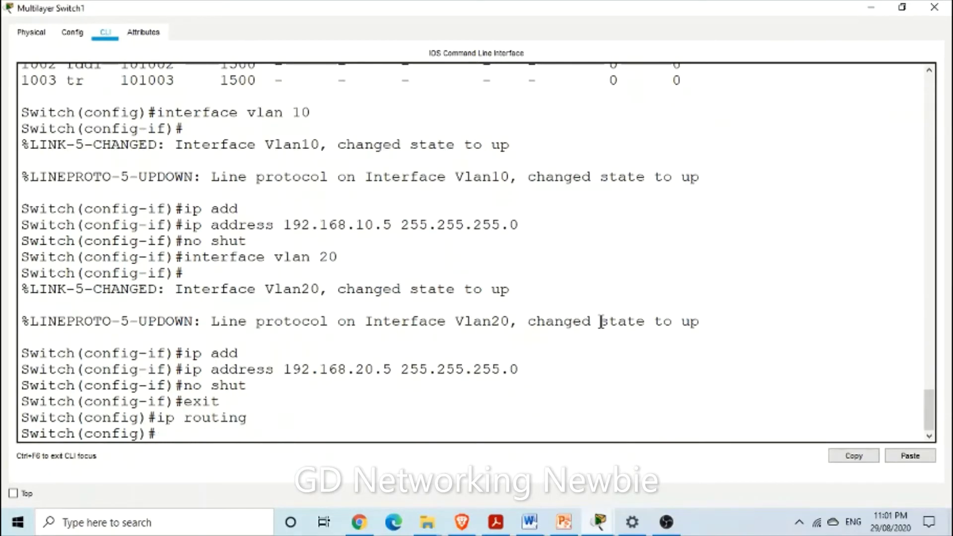
# - Leave configuration mode, run show ip route, review the connected networks and their VLANs, and go back to the topology
pyautogui.write('exit')
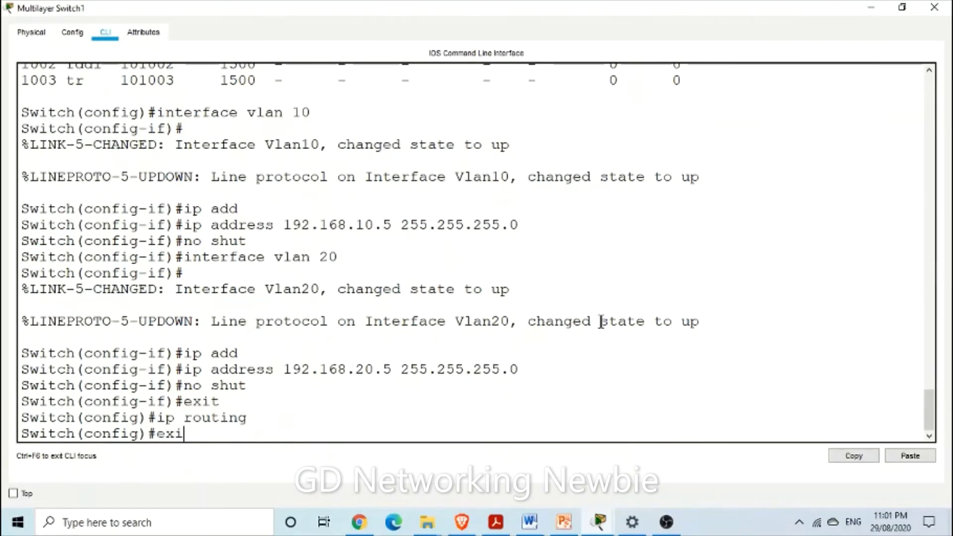
pyautogui.press('Return')
pyautogui.write('show ip route')
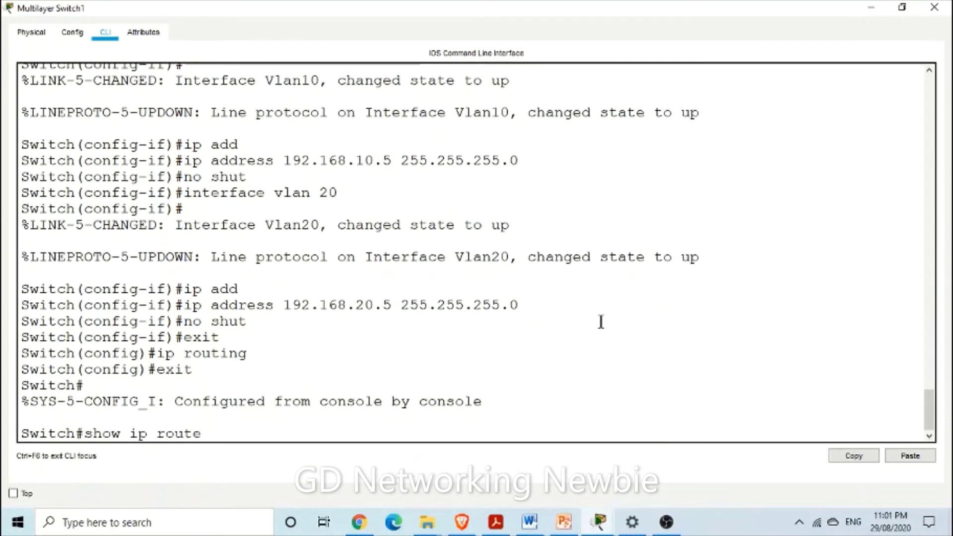
pyautogui.press('Return')
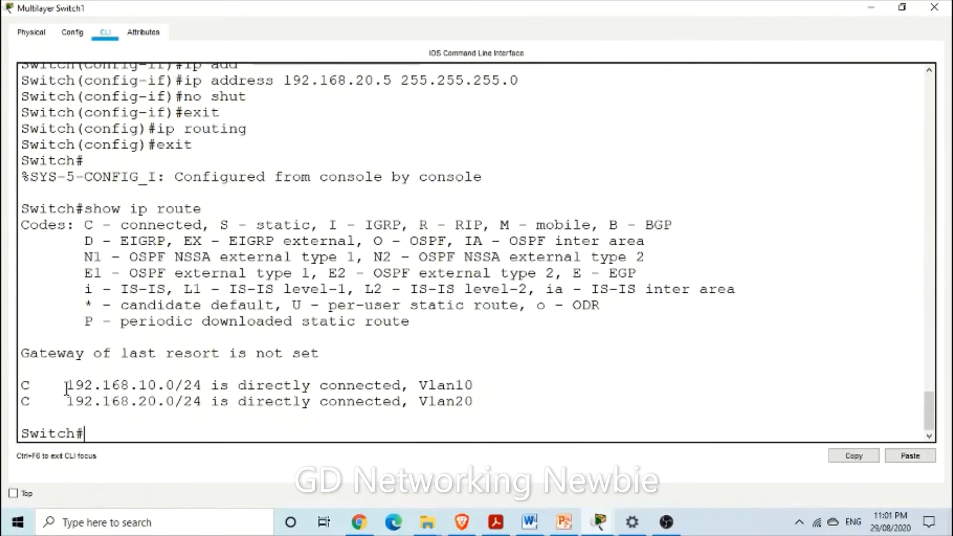
pyautogui.moveTo(66, 385); pyautogui.dragTo(164, 386)
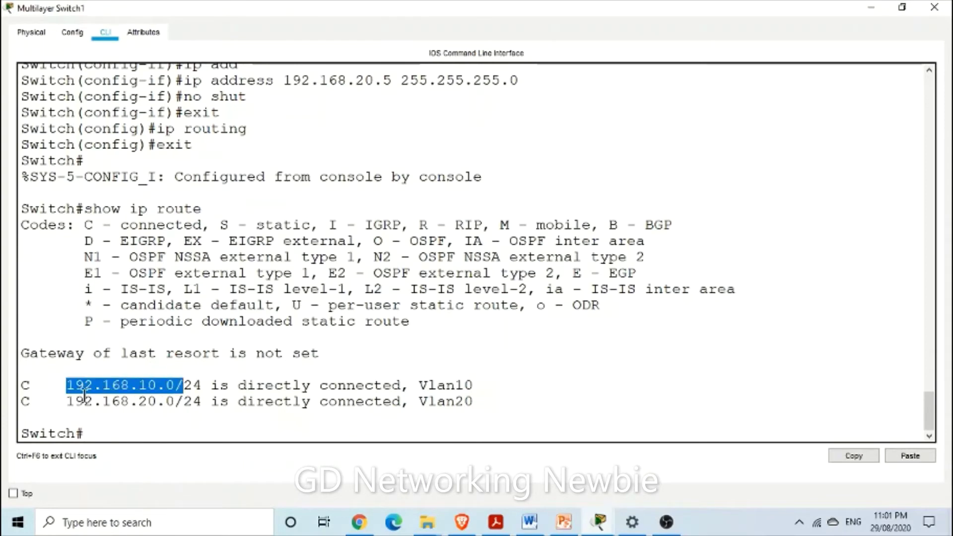
pyautogui.moveTo(74, 401); pyautogui.dragTo(209, 401)
pyautogui.moveTo(410, 385); pyautogui.dragTo(447, 401)
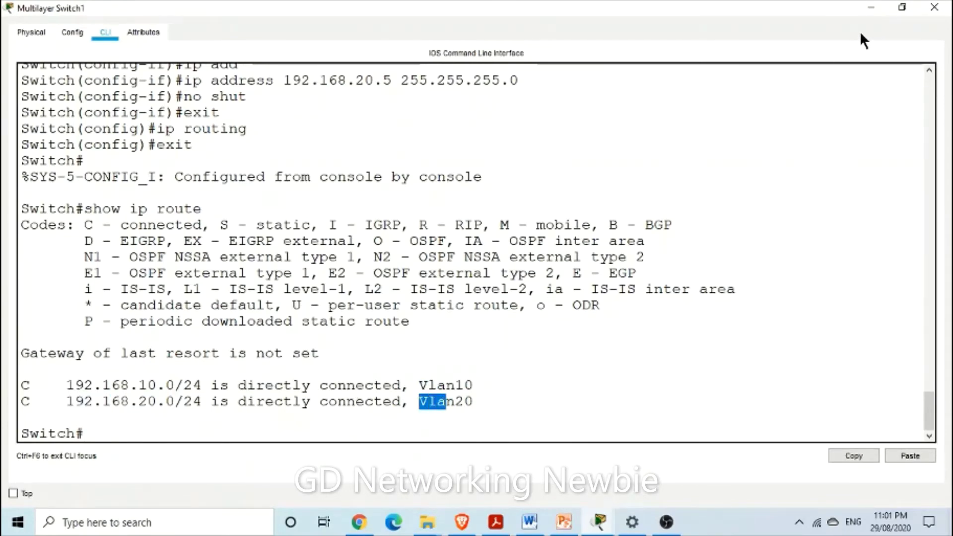
pyautogui.click(877, 8)
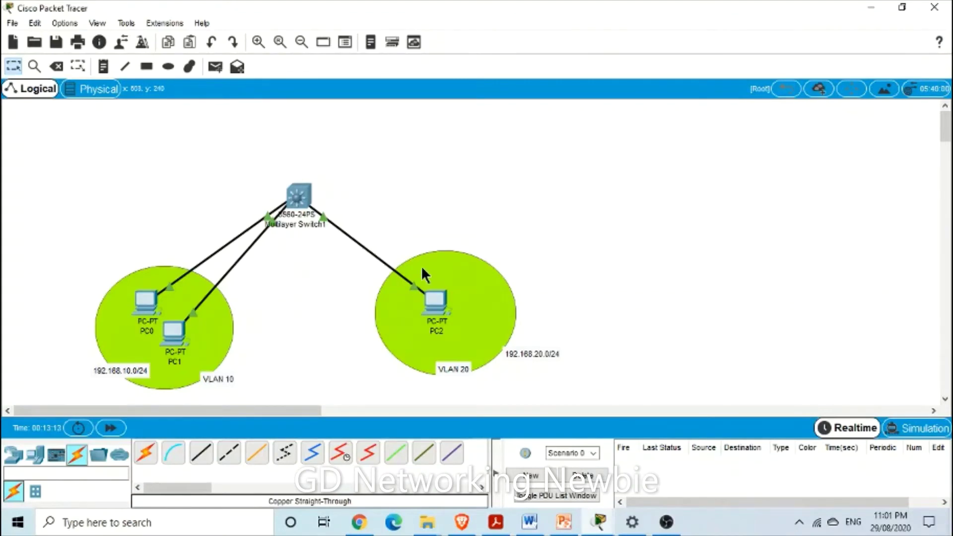
# - Open PC2's IP configuration, review its address, mask and default gateway settings, and return to the topology
pyautogui.click(433, 302)
pyautogui.click(266, 151)
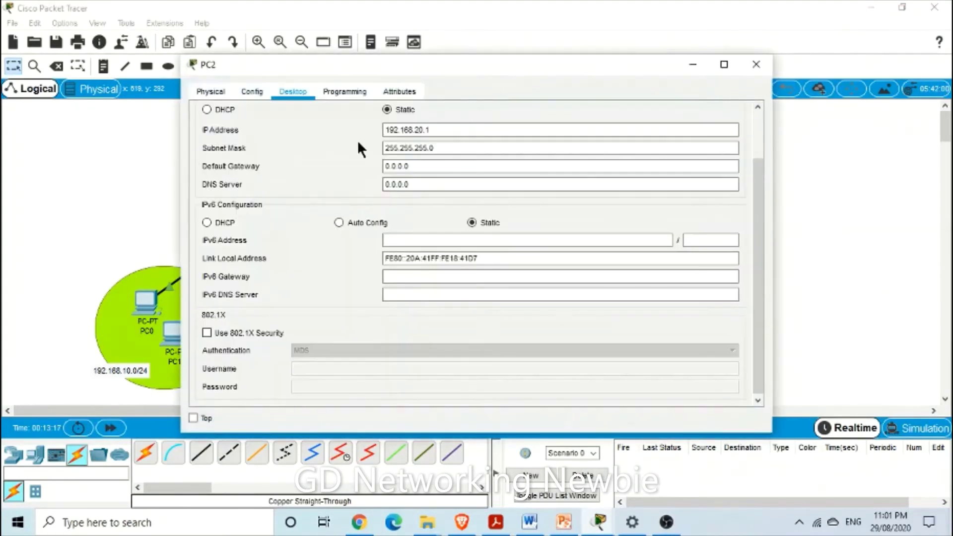
pyautogui.click(394, 147)
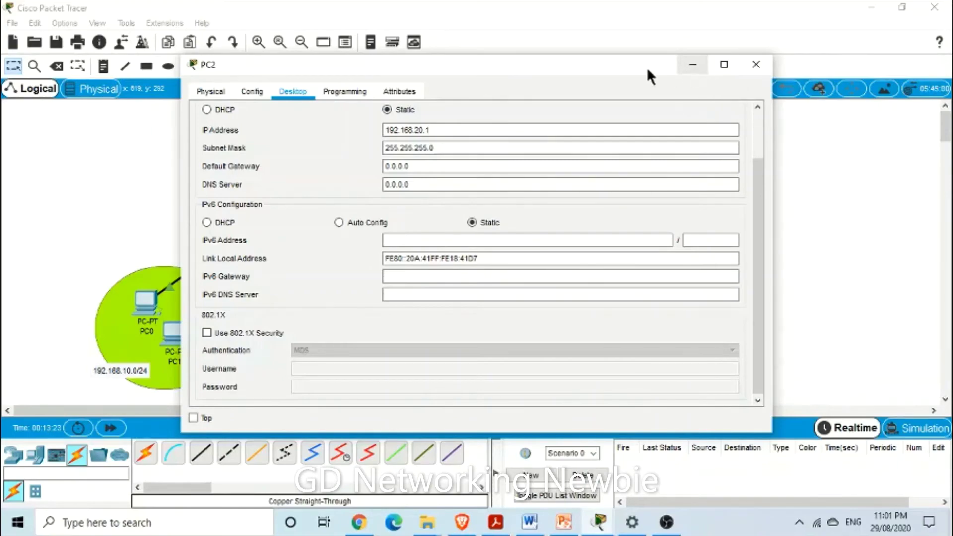
pyautogui.moveTo(643, 70); pyautogui.dragTo(649, 96)
pyautogui.click(798, 95)
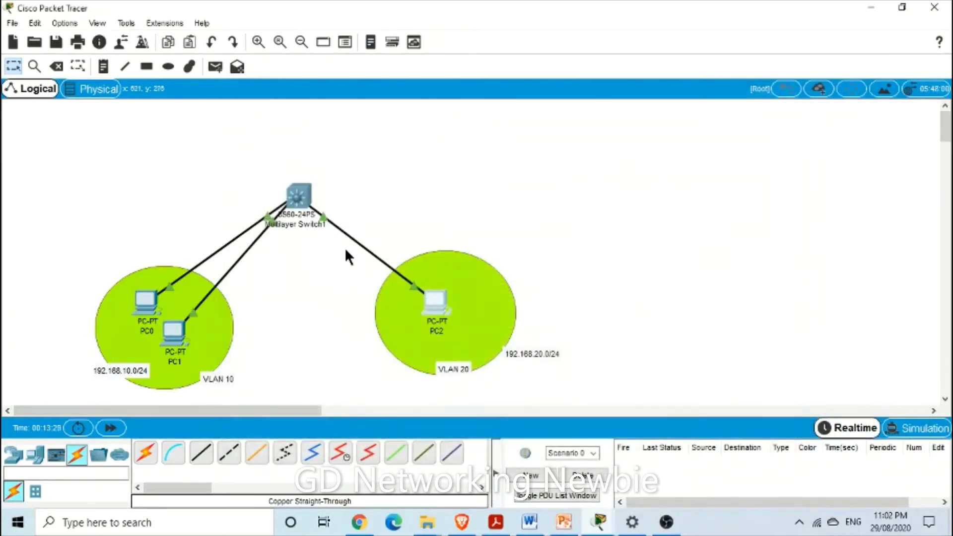
# - Place a text note reading "default gateway" just to the right of Multilayer Switch1 in the topology
pyautogui.click(103, 67)
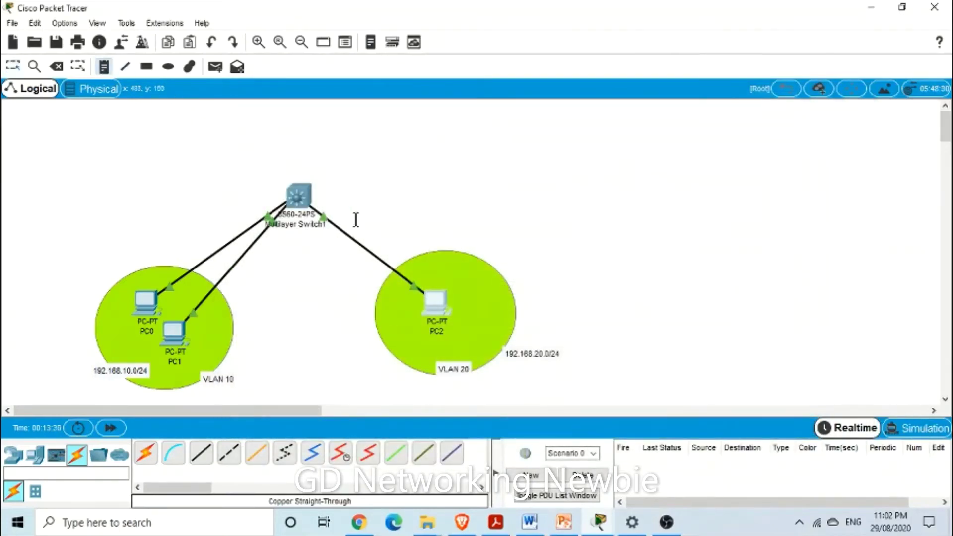
pyautogui.click(317, 198)
pyautogui.write('def')
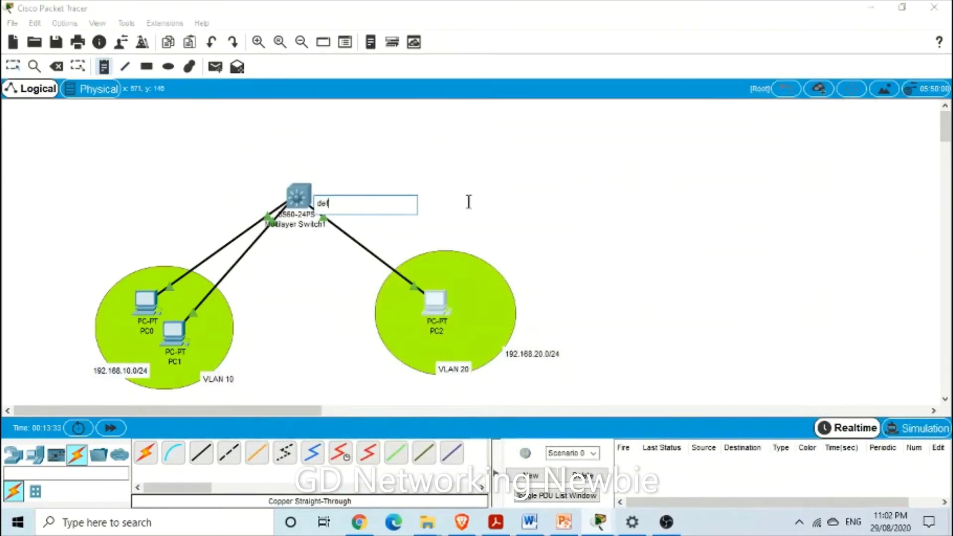
pyautogui.write('ault gateway')
pyautogui.press('Escape')
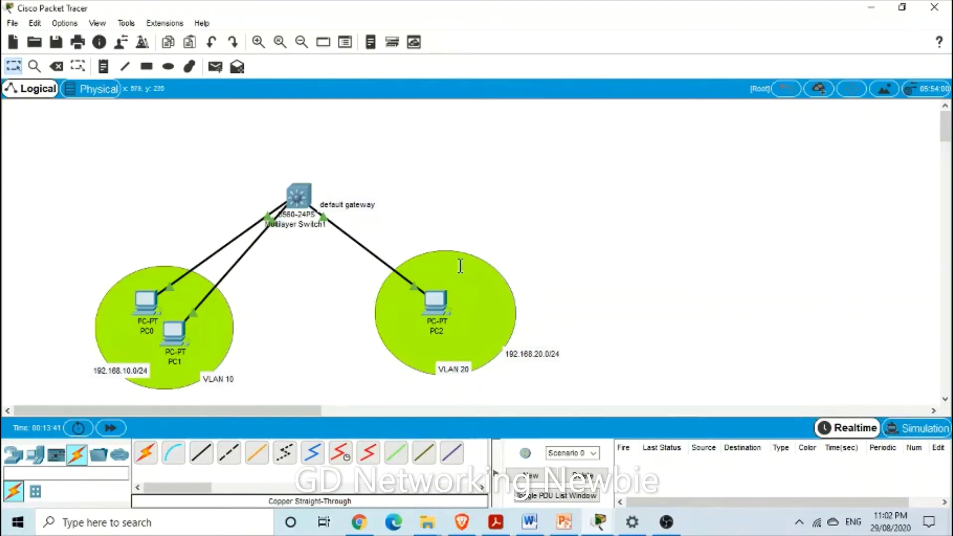
# - Set PC2's default gateway to 192.168.20.5 in its IP configuration and close the PC2 window
pyautogui.click(431, 300)
pyautogui.click(266, 163)
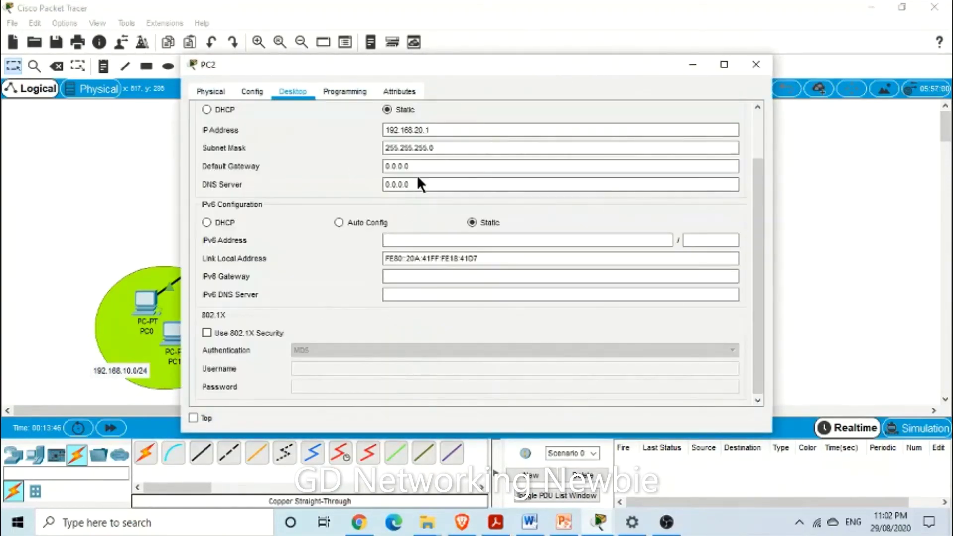
pyautogui.moveTo(417, 166); pyautogui.dragTo(347, 164)
pyautogui.write('192.')
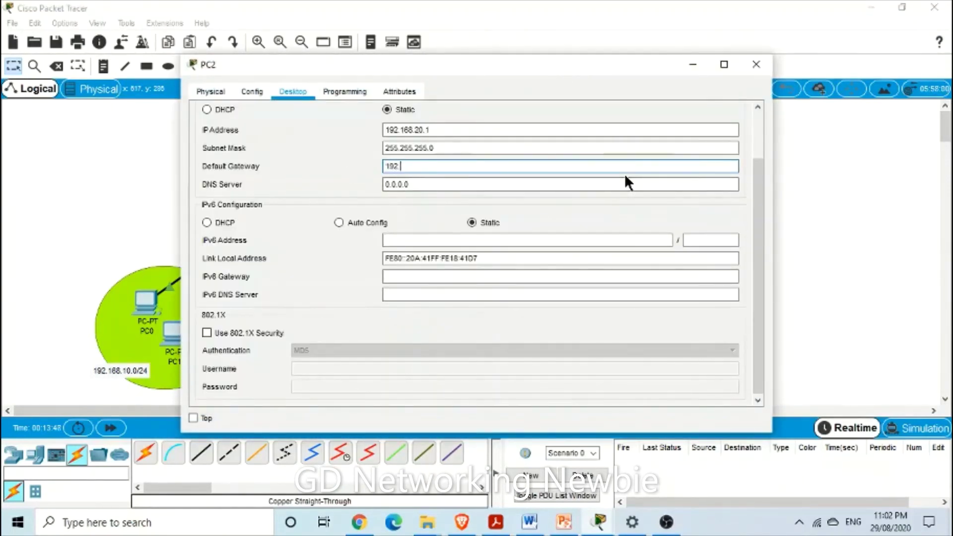
pyautogui.write('168.20.5')
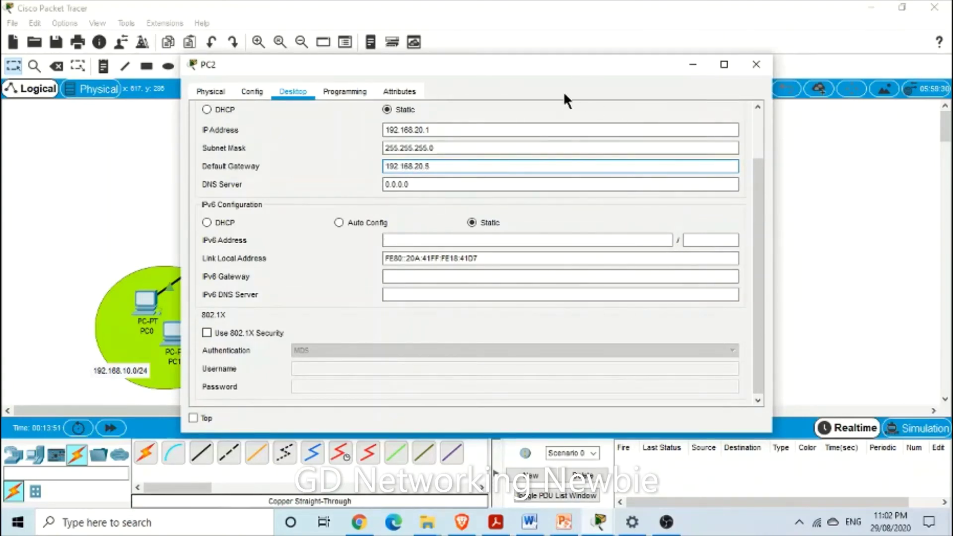
pyautogui.moveTo(508, 70); pyautogui.dragTo(810, 105)
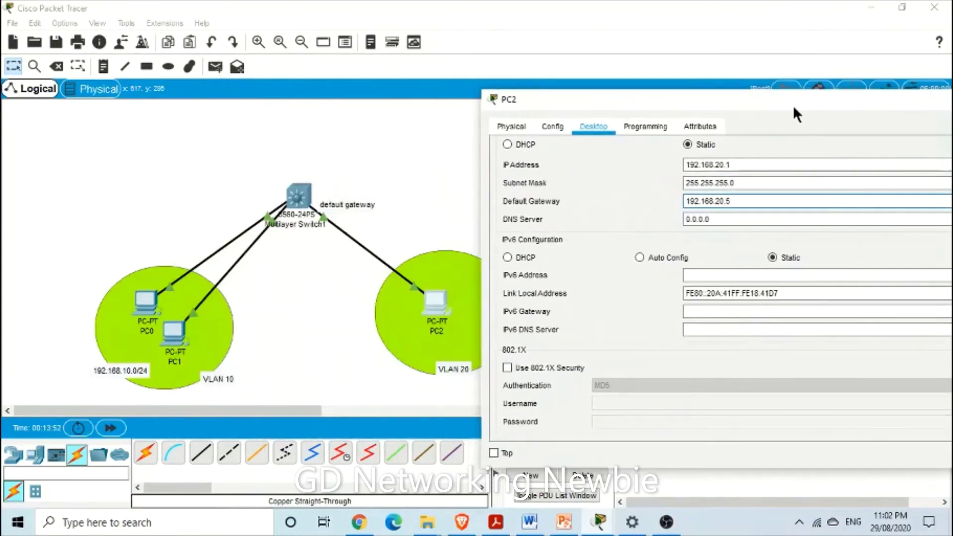
pyautogui.doubleClick(611, 99)
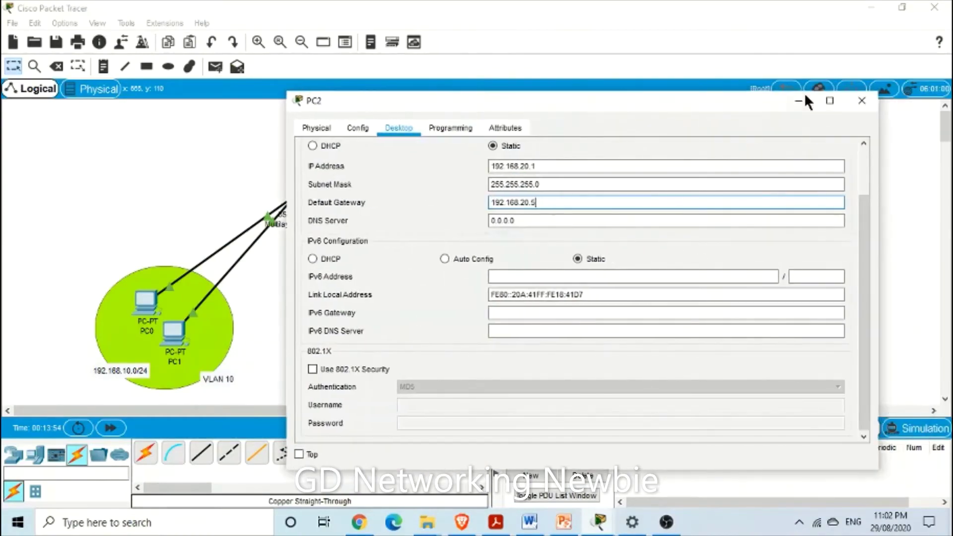
pyautogui.click(852, 101)
# - Set PC0's default gateway to 192.168.10.5 in its IP configuration and close the PC0 window
pyautogui.click(146, 303)
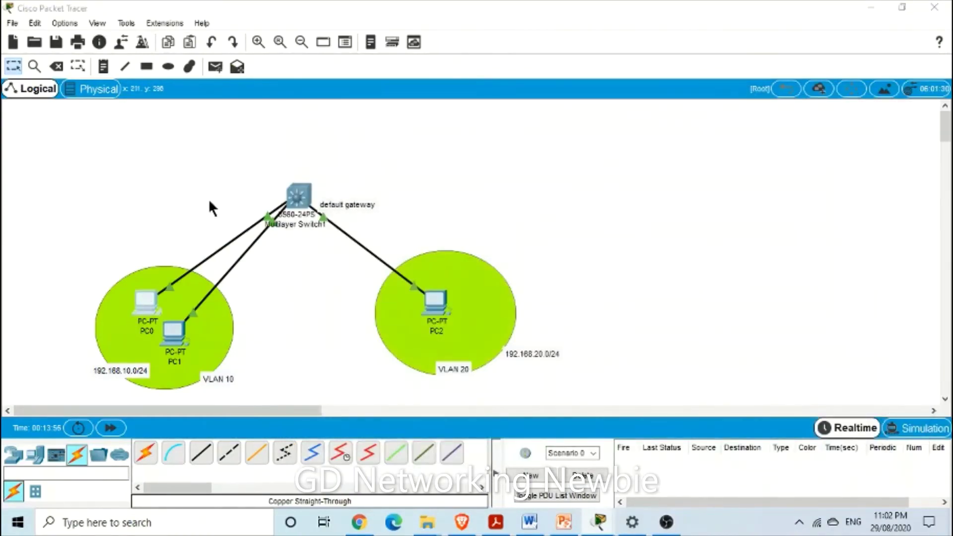
pyautogui.click(271, 128)
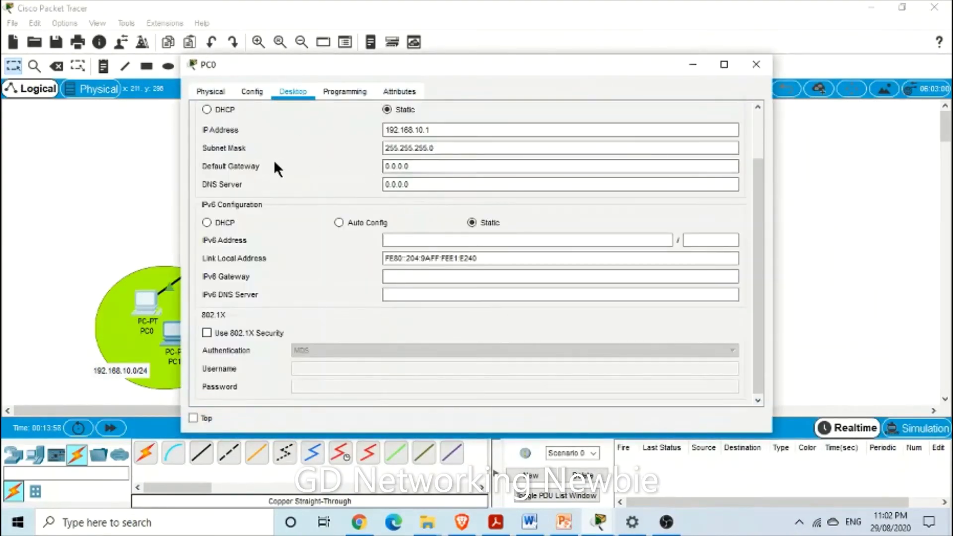
pyautogui.moveTo(423, 167); pyautogui.dragTo(377, 167)
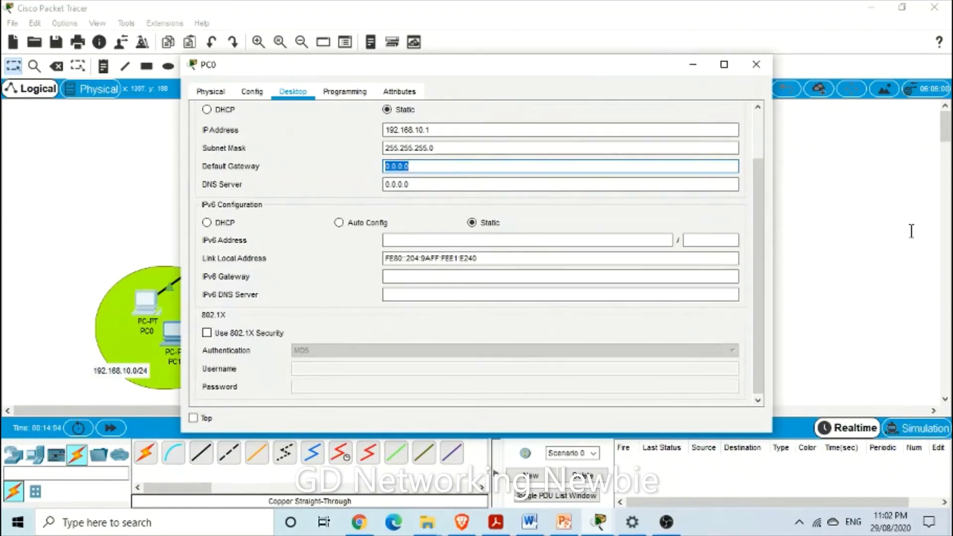
pyautogui.write('192.168.10.5')
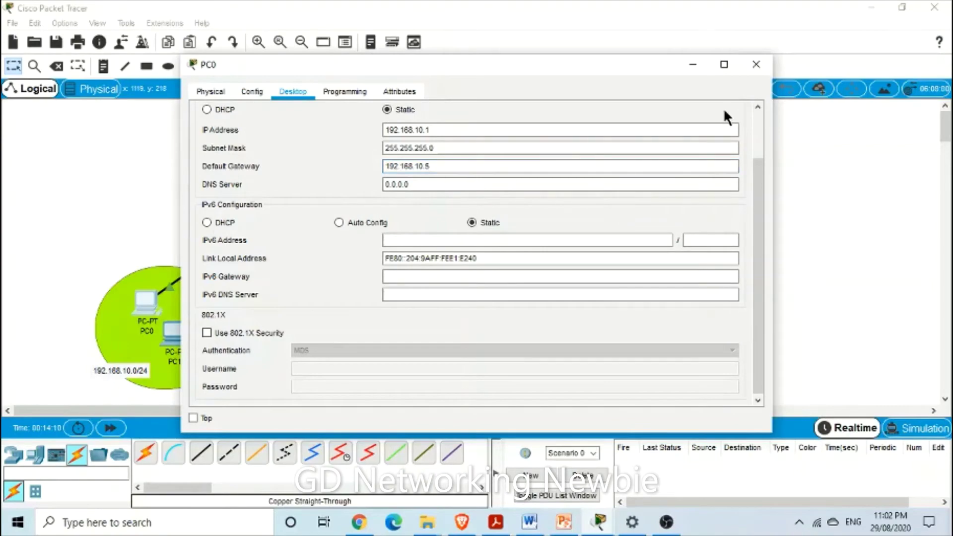
pyautogui.click(745, 68)
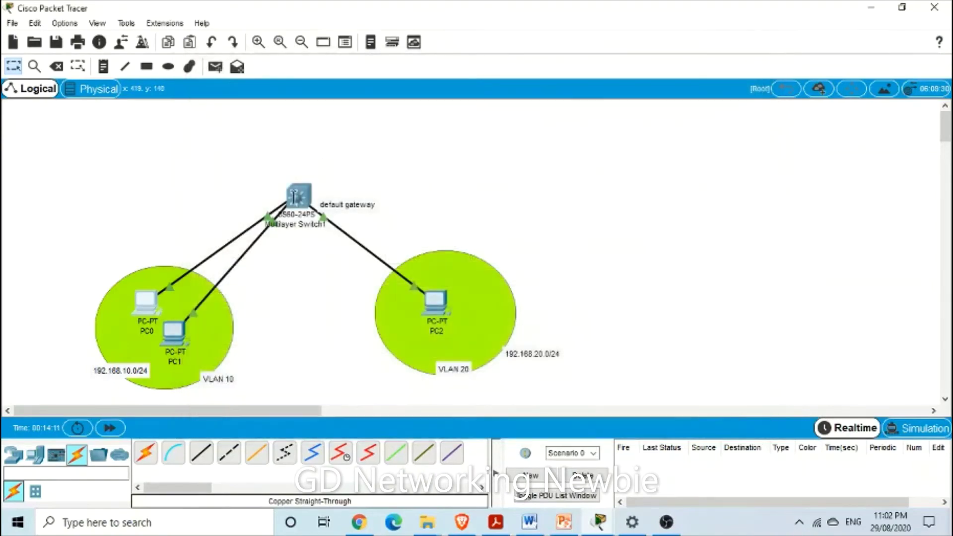
# - Set PC1's default gateway to 192.168.10.5 in its IP configuration and close the PC1 window
pyautogui.click(174, 337)
pyautogui.click(268, 140)
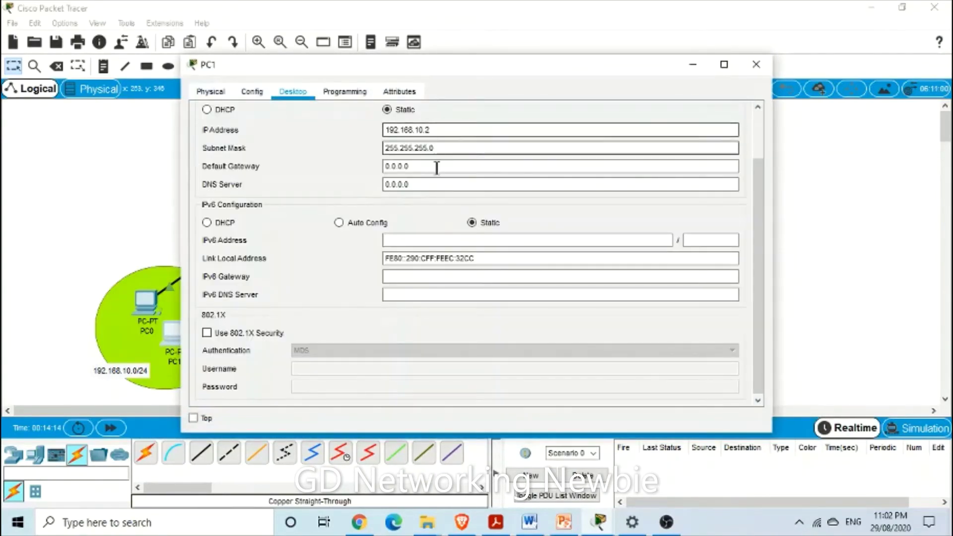
pyautogui.tripleClick(464, 165)
pyautogui.write('192.1')
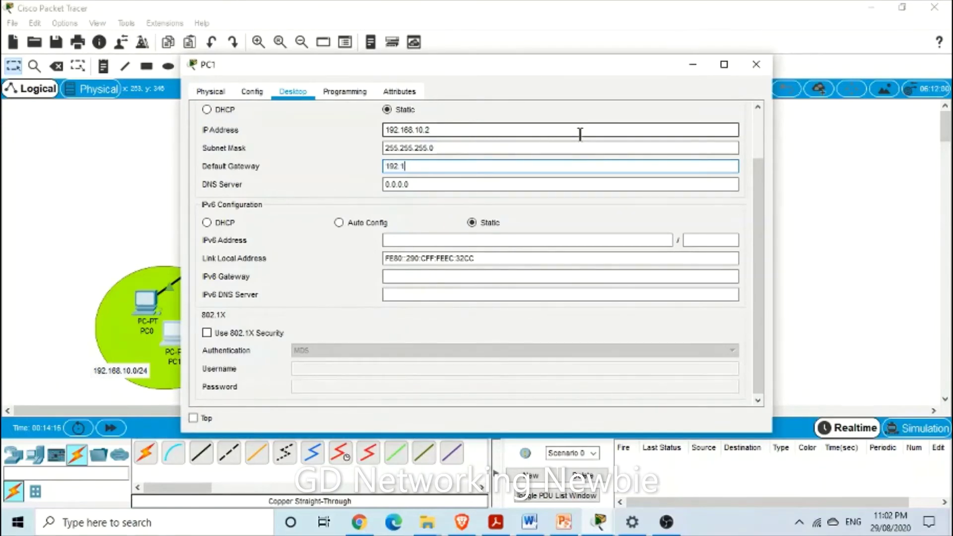
pyautogui.write('68.10.5')
pyautogui.click(757, 68)
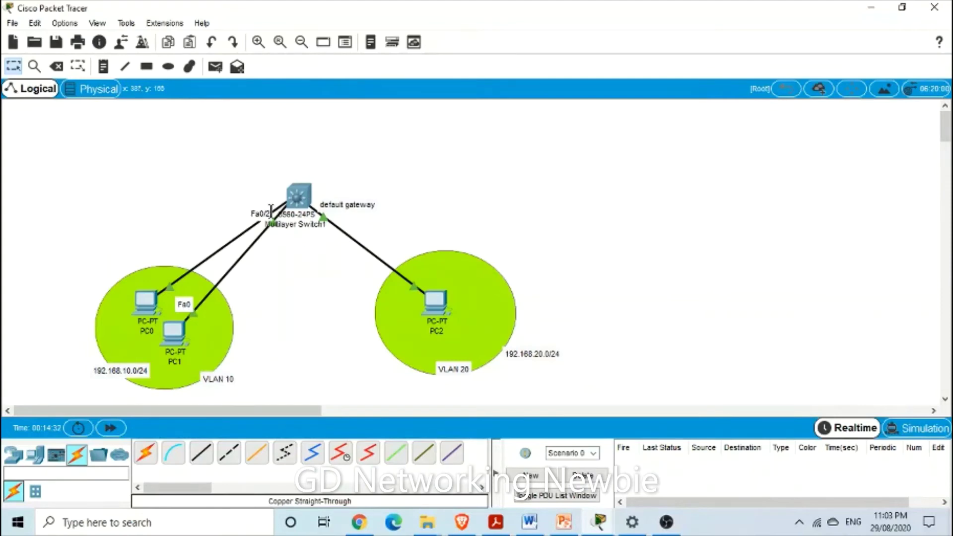
# - Ping 192.168.20.1 from PC0's Command Prompt to test inter-VLAN connectivity and close the PC0 window
pyautogui.moveTo(284, 214)
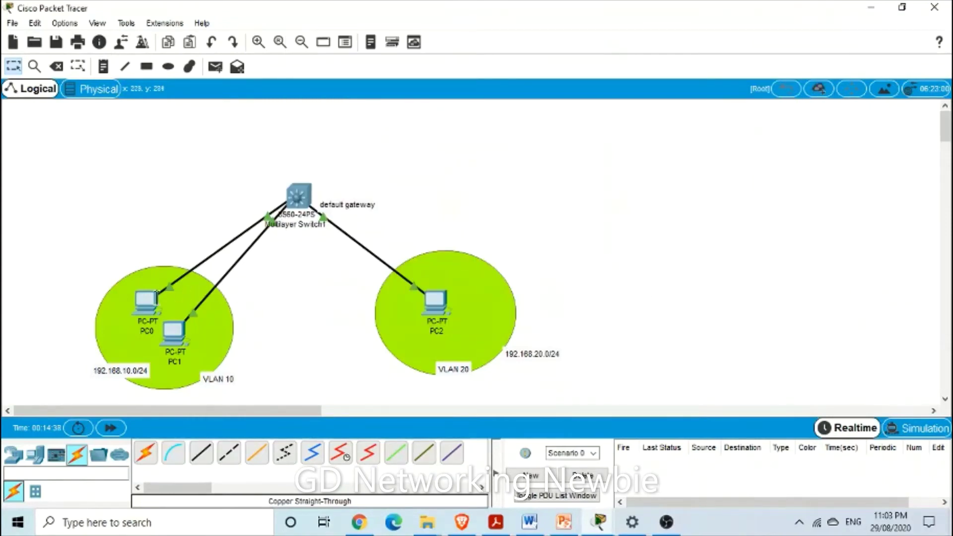
pyautogui.click(148, 299)
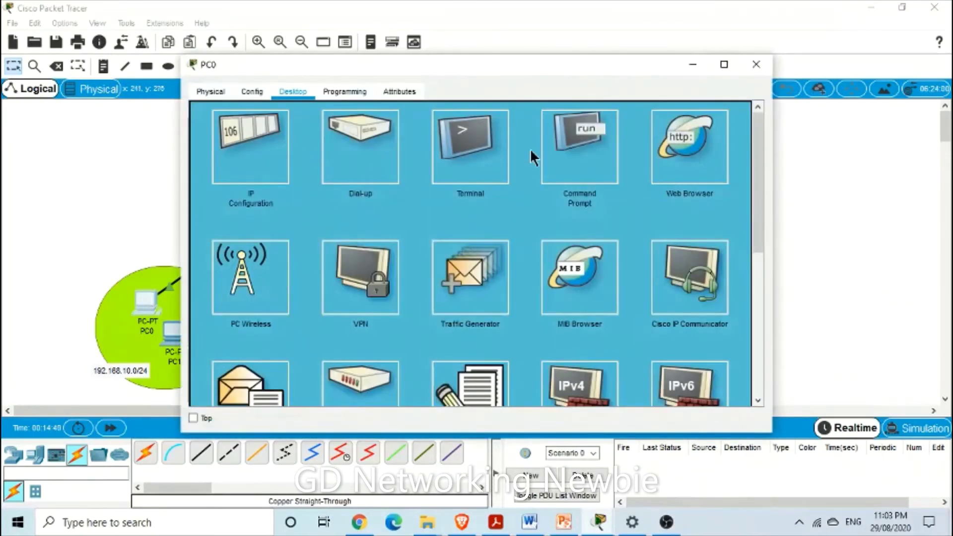
pyautogui.click(561, 159)
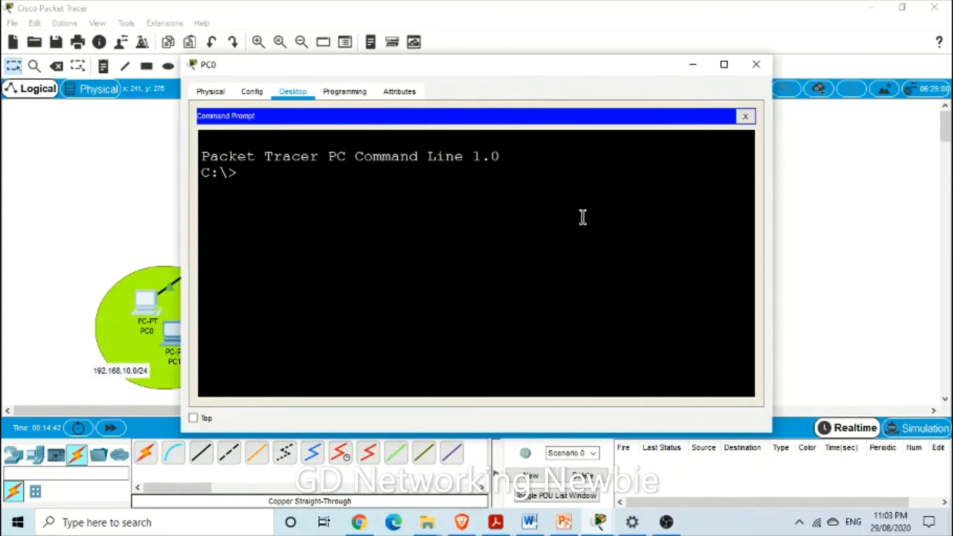
pyautogui.write('ping')
pyautogui.moveTo(575, 65); pyautogui.dragTo(471, 75)
pyautogui.write('192')
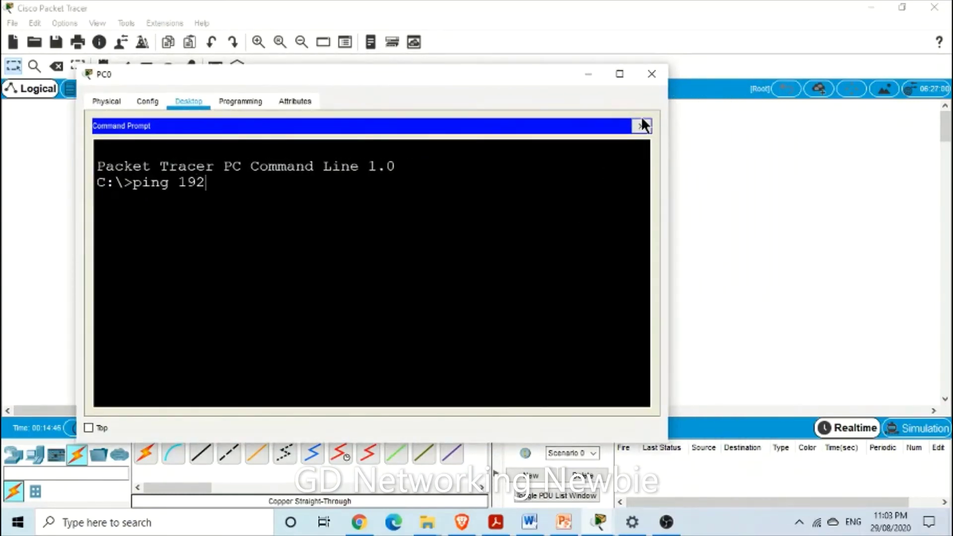
pyautogui.write('.168.20.1')
pyautogui.press('Return')
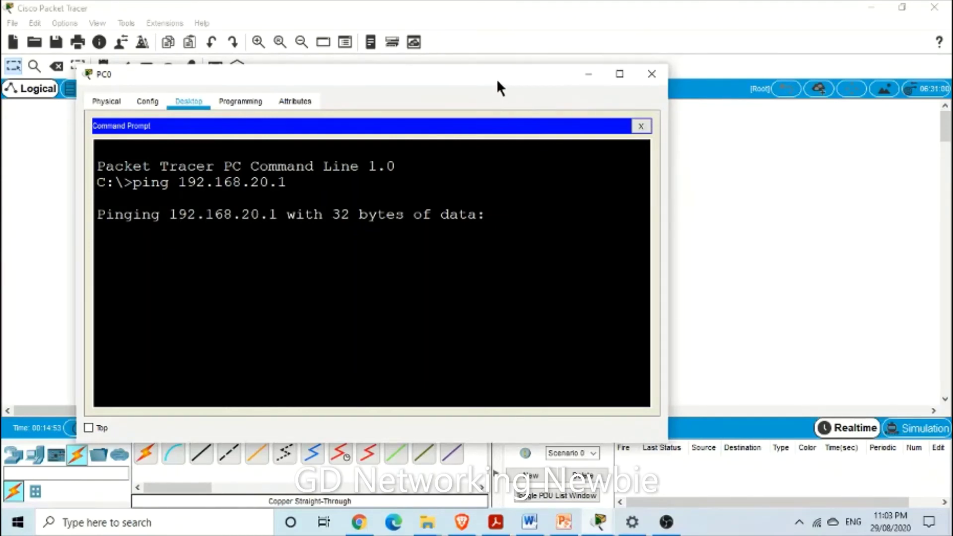
pyautogui.moveTo(496, 79); pyautogui.dragTo(649, 71)
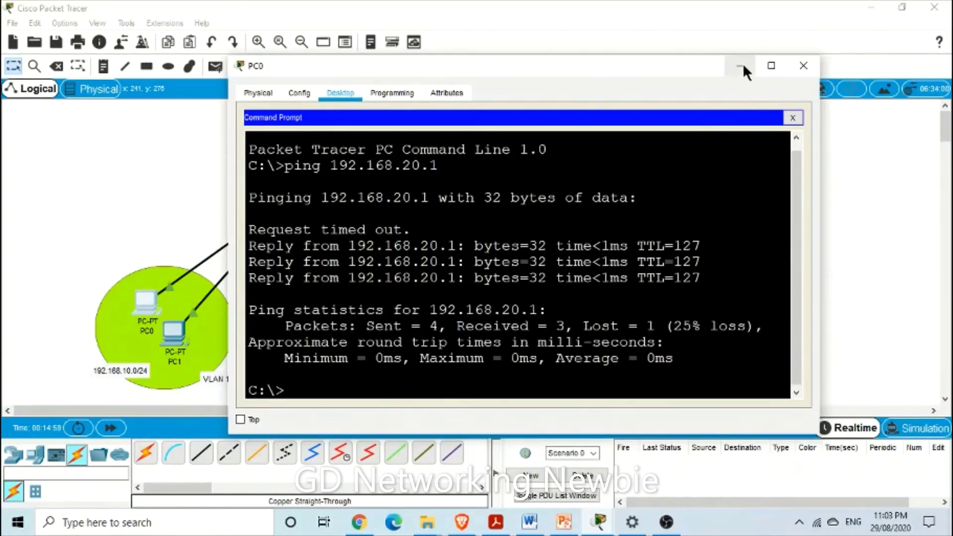
pyautogui.click(804, 66)
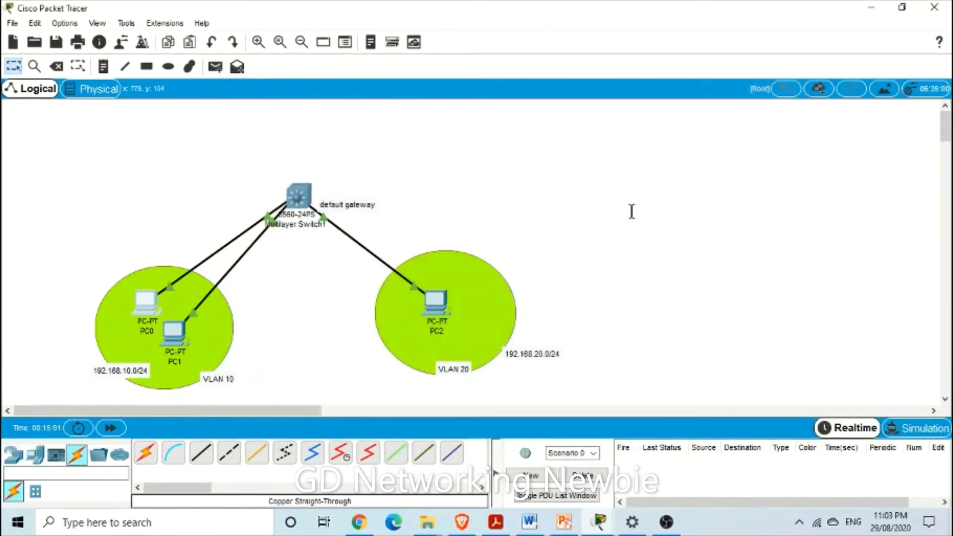
# - Switch to Simulation mode and create a simple PDU from PC0 to PC2
pyautogui.click(912, 430)
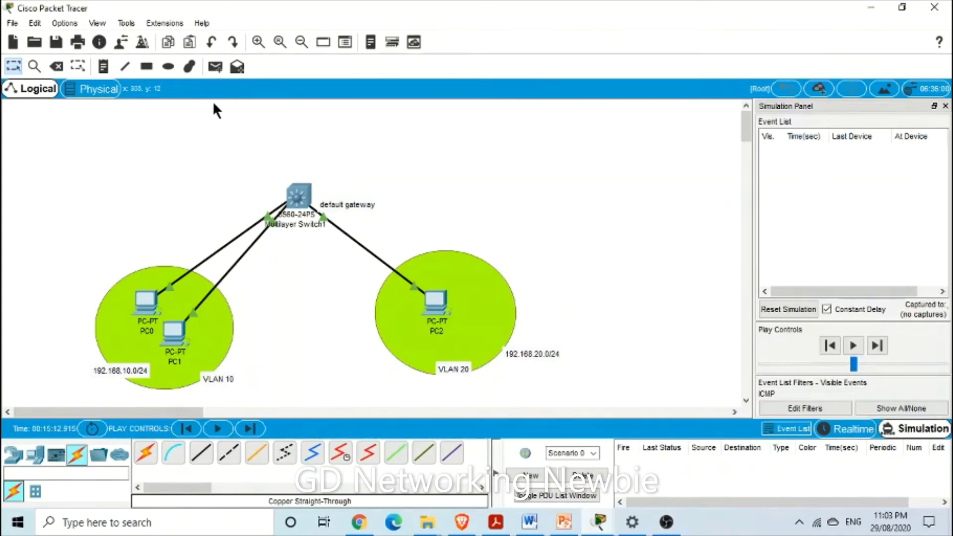
pyautogui.click(216, 67)
pyautogui.click(148, 301)
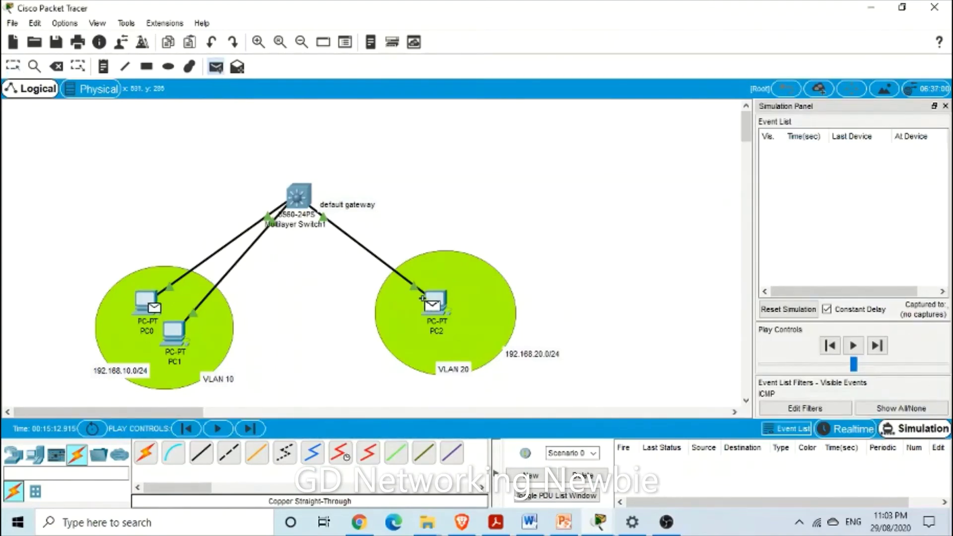
pyautogui.click(441, 301)
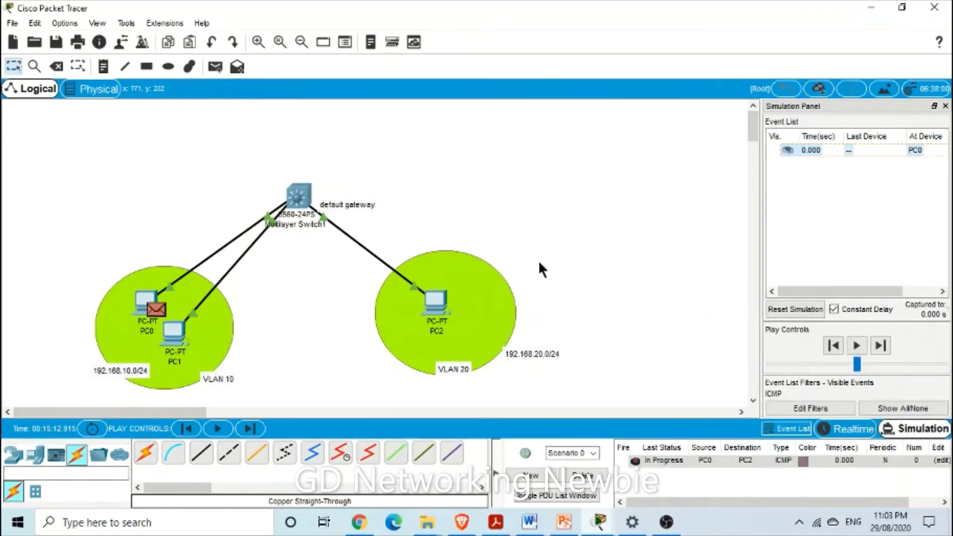
# - Advance the simulation event by event until the reply is back at PC0, and delete the PDU scenario
pyautogui.click(882, 348)
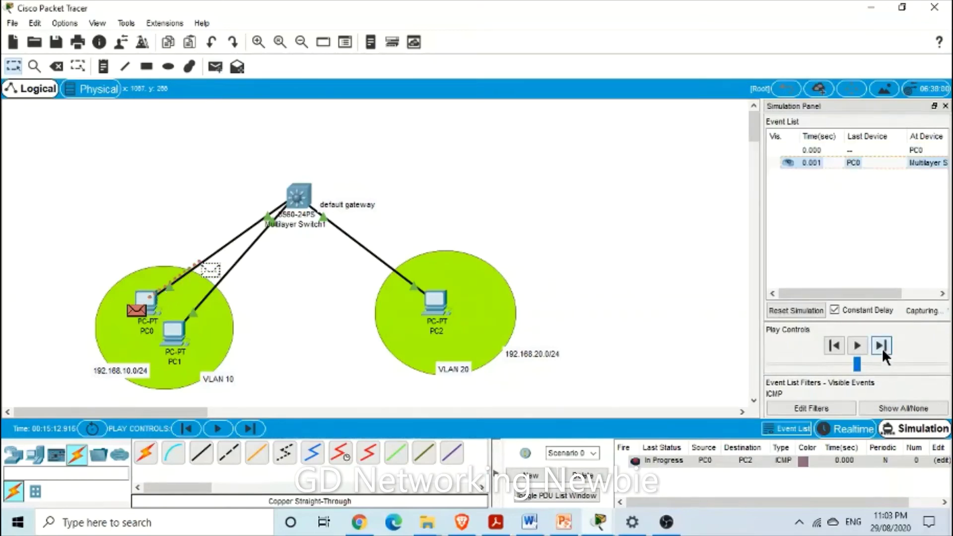
pyautogui.click(882, 347)
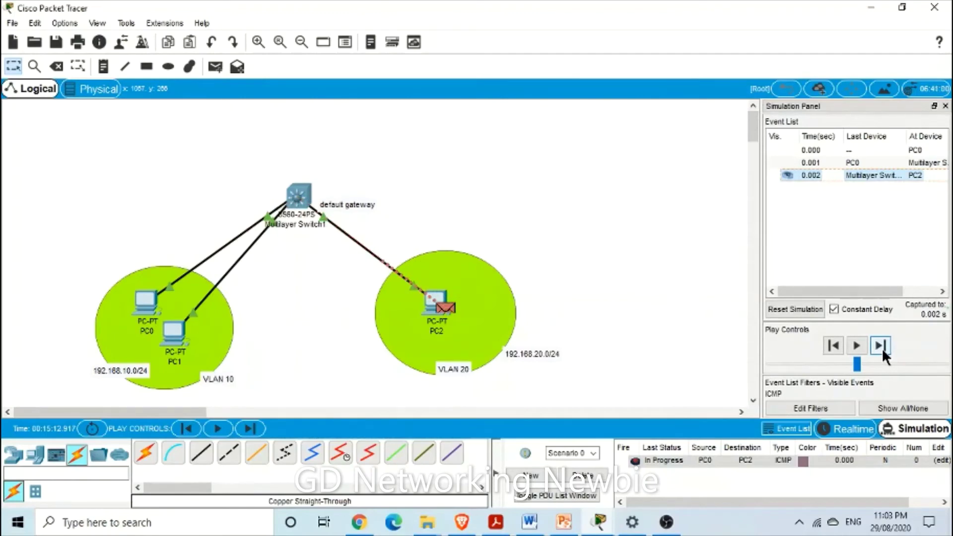
pyautogui.click(882, 347)
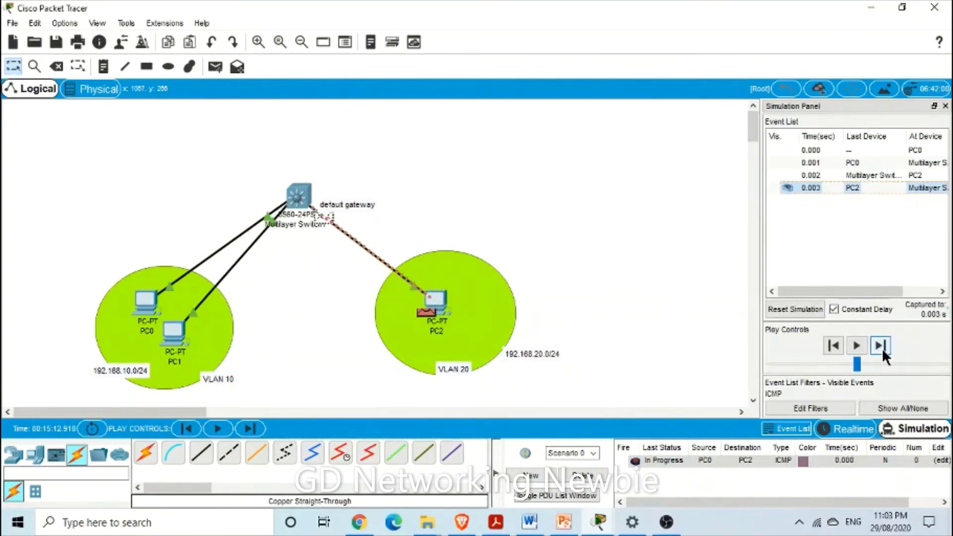
pyautogui.click(882, 347)
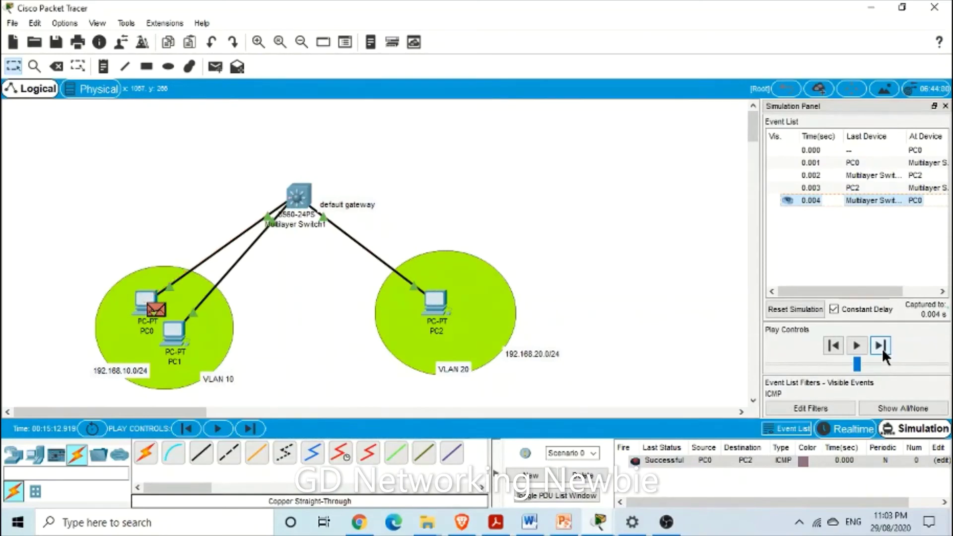
pyautogui.click(586, 482)
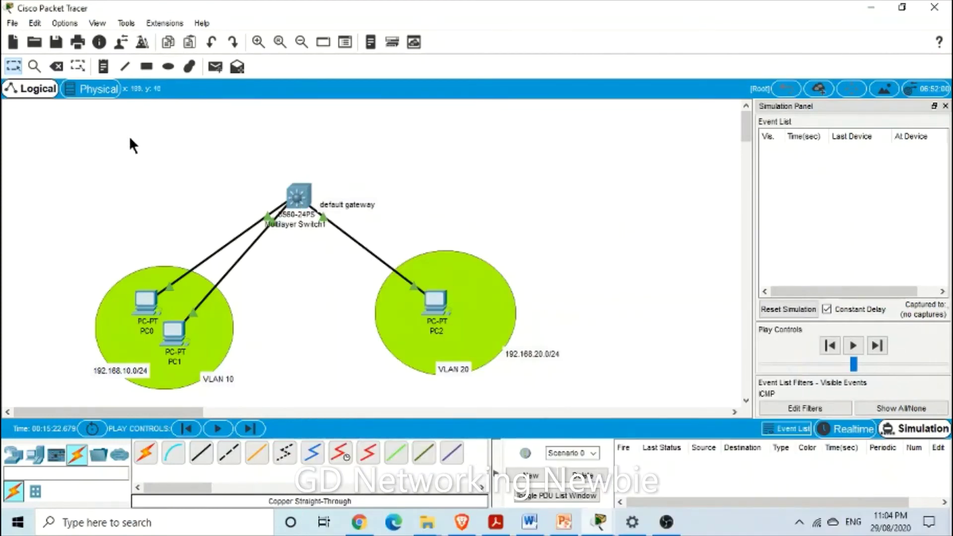
# - Place a 4321 router right of Multilayer Switch1 and cable its GigabitEthernet0/0/0 to the switch's GigabitEthernet0/1 with copper straight-through
pyautogui.click(14, 454)
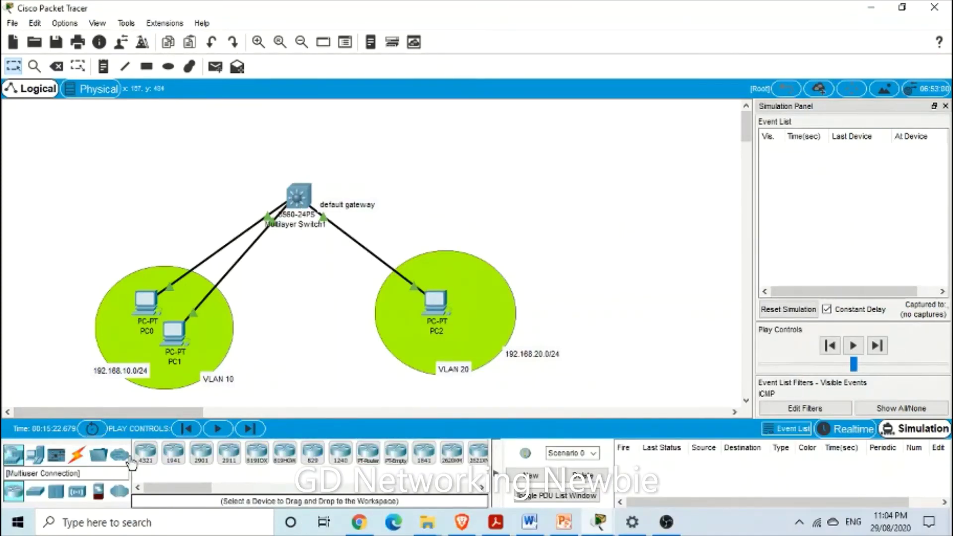
pyautogui.moveTo(146, 453); pyautogui.dragTo(586, 169)
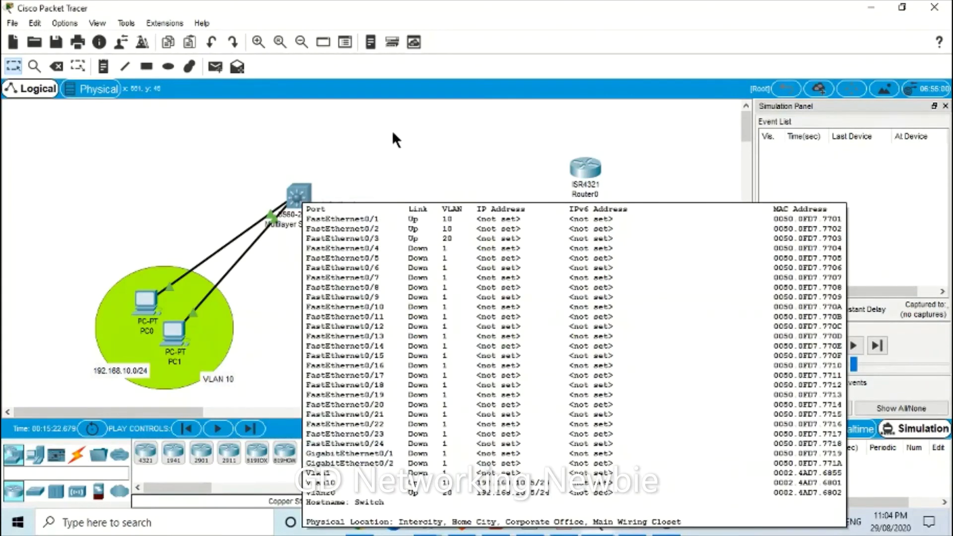
pyautogui.click(76, 454)
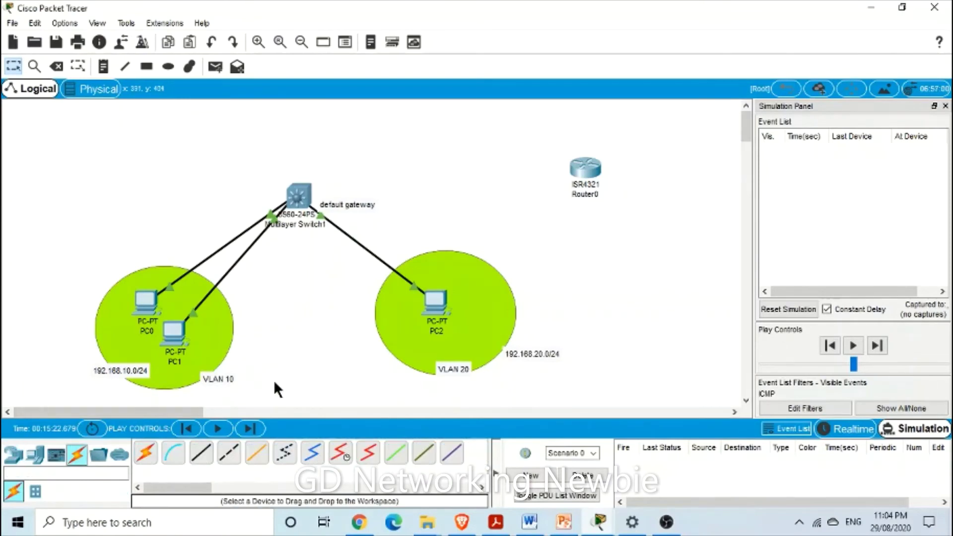
pyautogui.click(204, 456)
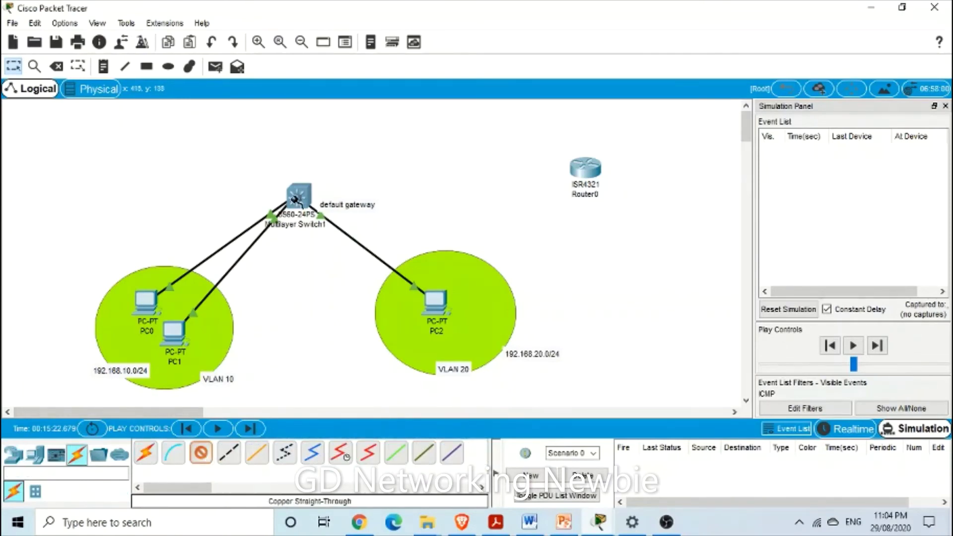
pyautogui.click(300, 195)
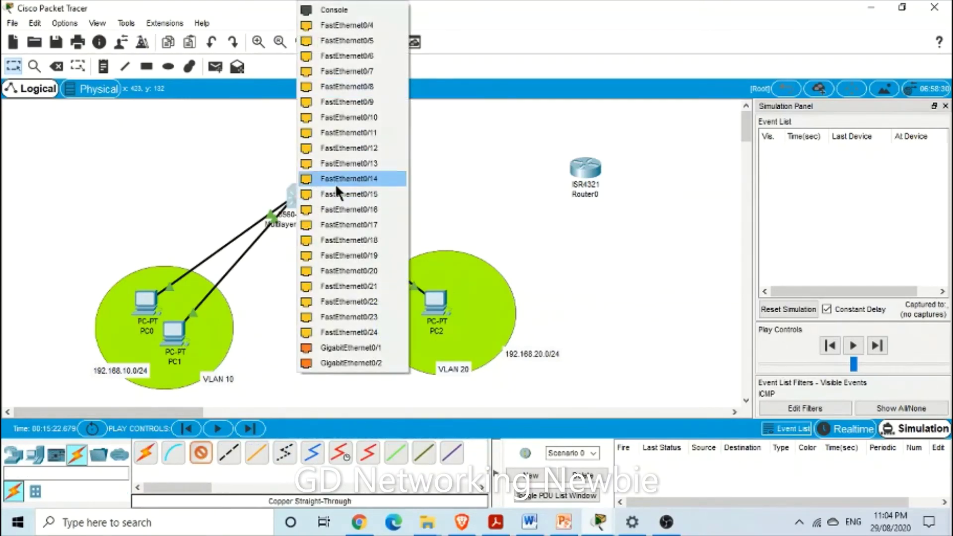
pyautogui.click(350, 346)
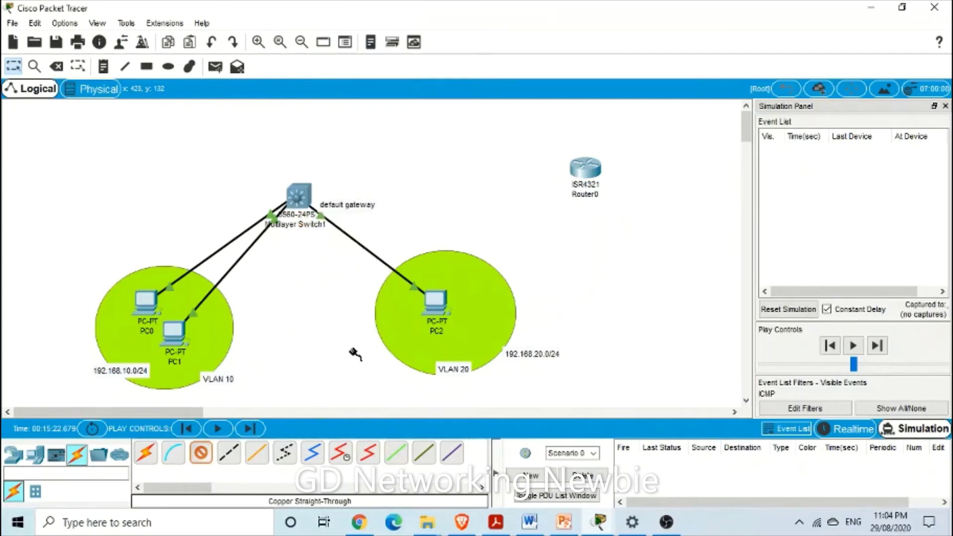
pyautogui.click(582, 172)
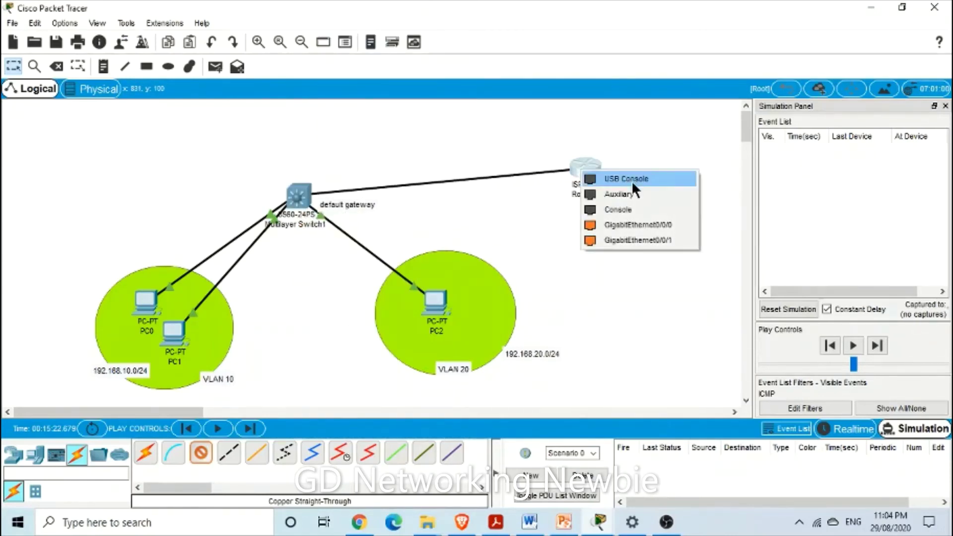
pyautogui.click(644, 229)
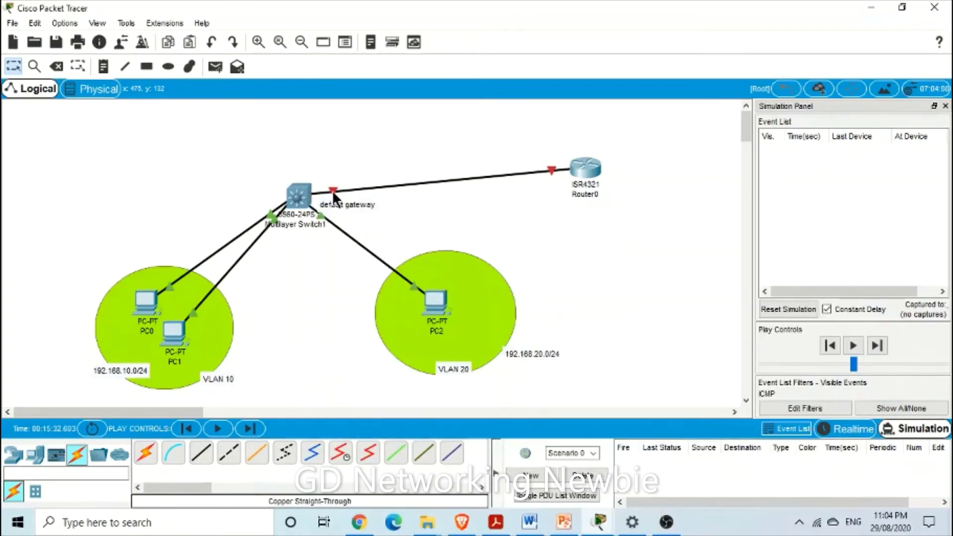
# - Open Multilayer Switch1's command line and enter global configuration mode with config t
pyautogui.moveTo(335, 198)
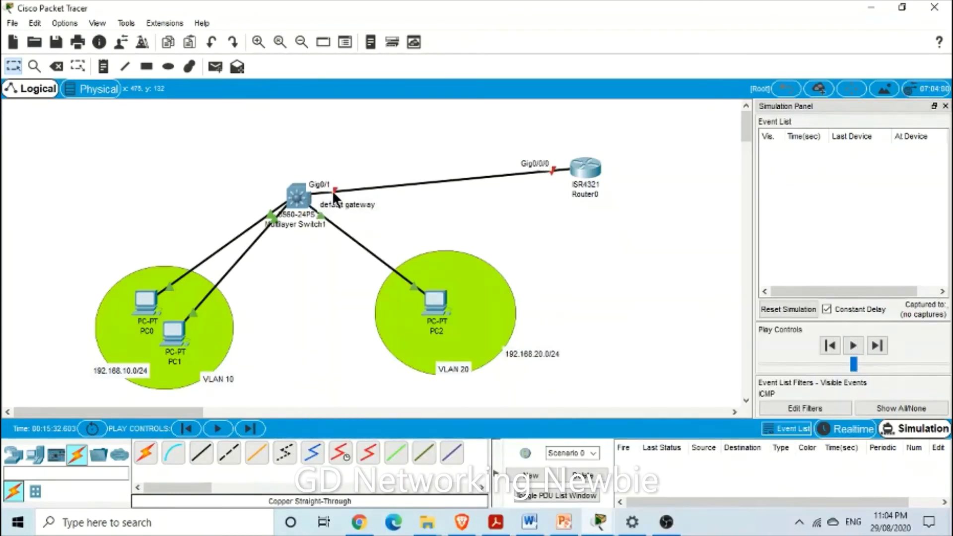
pyautogui.click(299, 197)
pyautogui.click(254, 406)
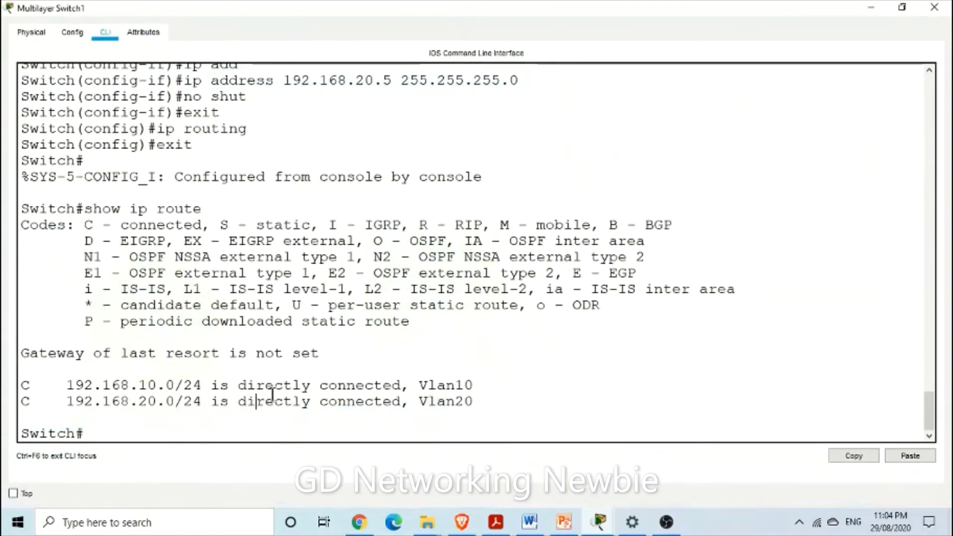
pyautogui.press('Return')
pyautogui.write('confi')
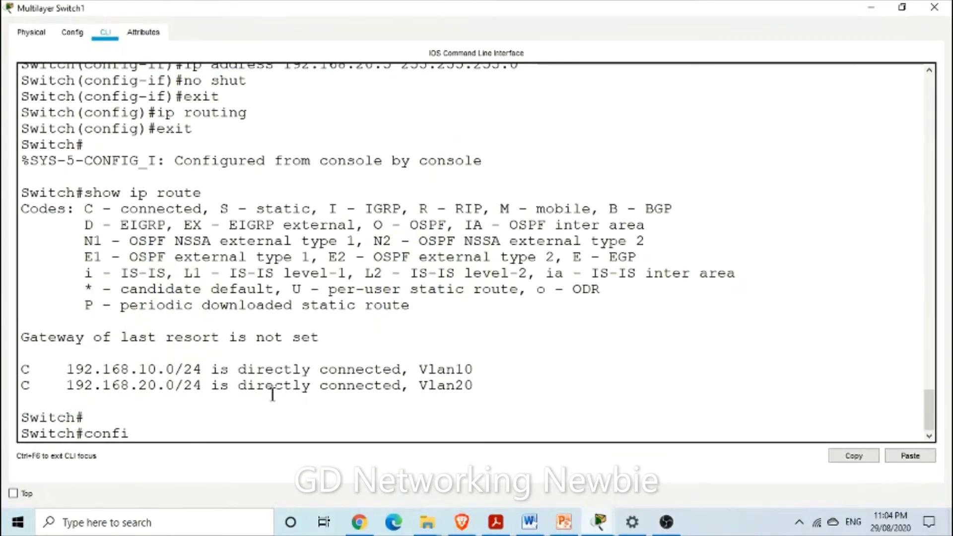
pyautogui.write('g t')
pyautogui.press('Return')
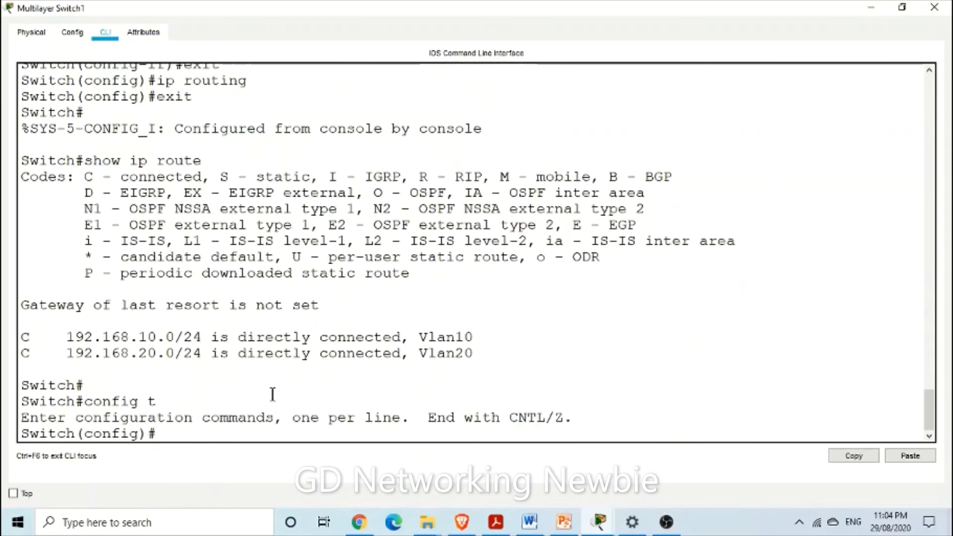
# - Enter interface configuration mode for the switch's g0/1 port
pyautogui.write('interface')
pyautogui.press('Tab')
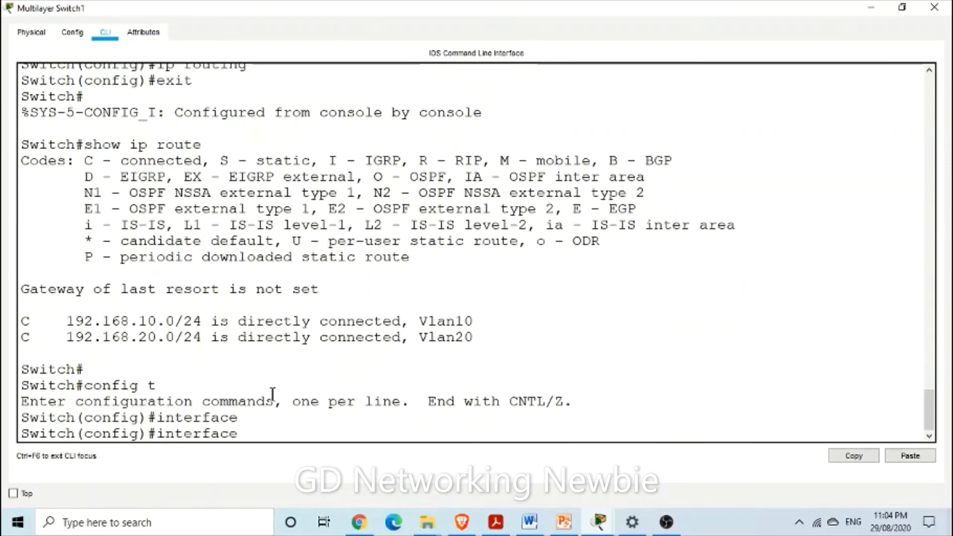
pyautogui.write('g0/')
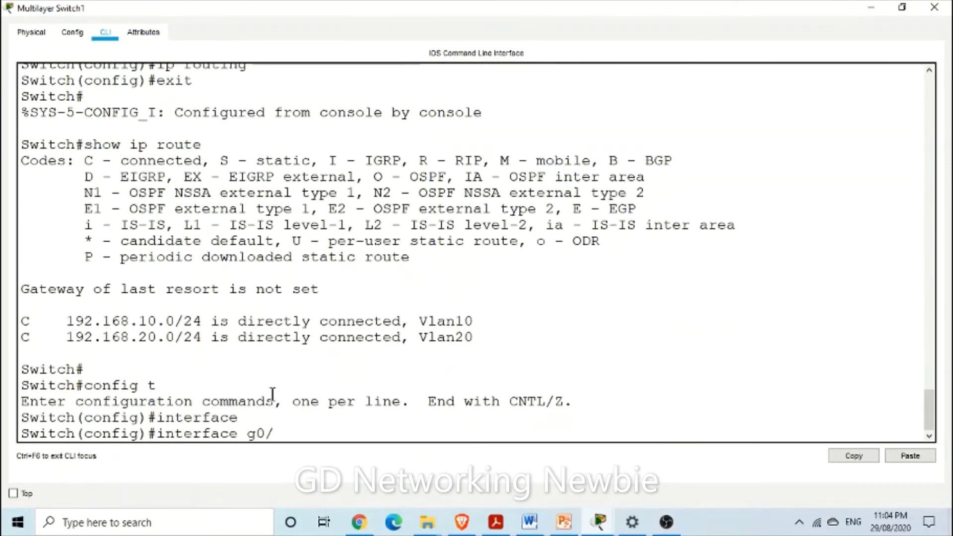
pyautogui.write('1')
pyautogui.press('Return')
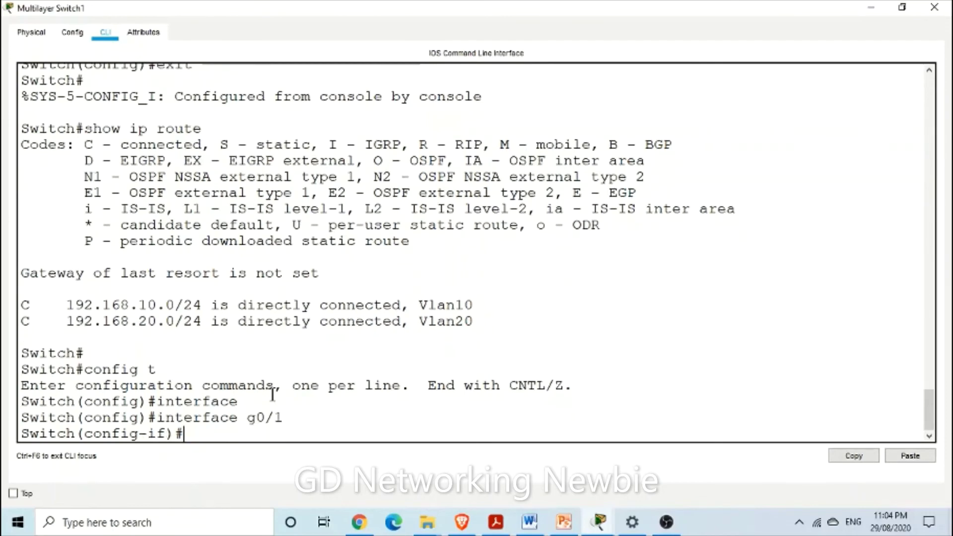
# - Try to assign IP address 10.10.10.10 with mask 255.0.0.0 to g0/1 while it is a switched port
pyautogui.write('ip address')
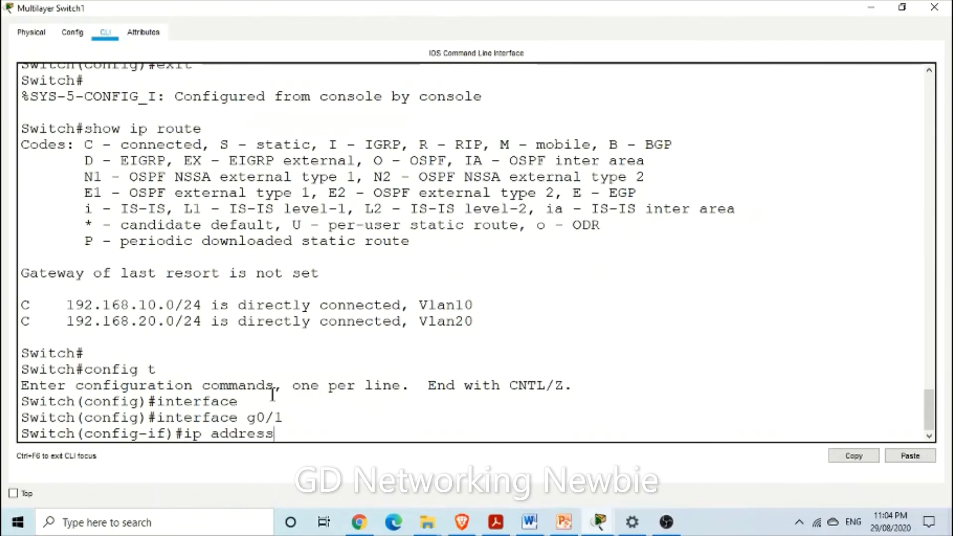
pyautogui.write(' 10.10.10.10')
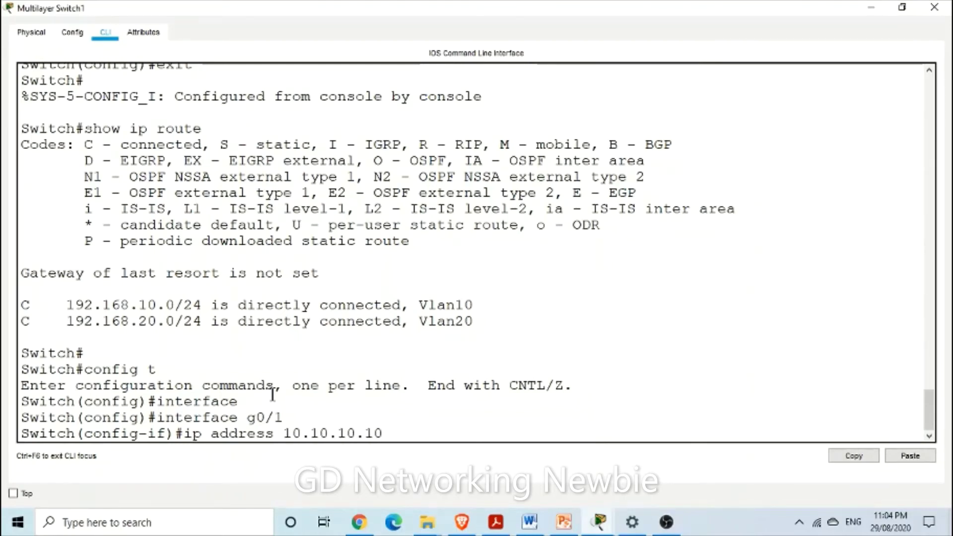
pyautogui.write(' 255.0.0.0')
pyautogui.press('Return')
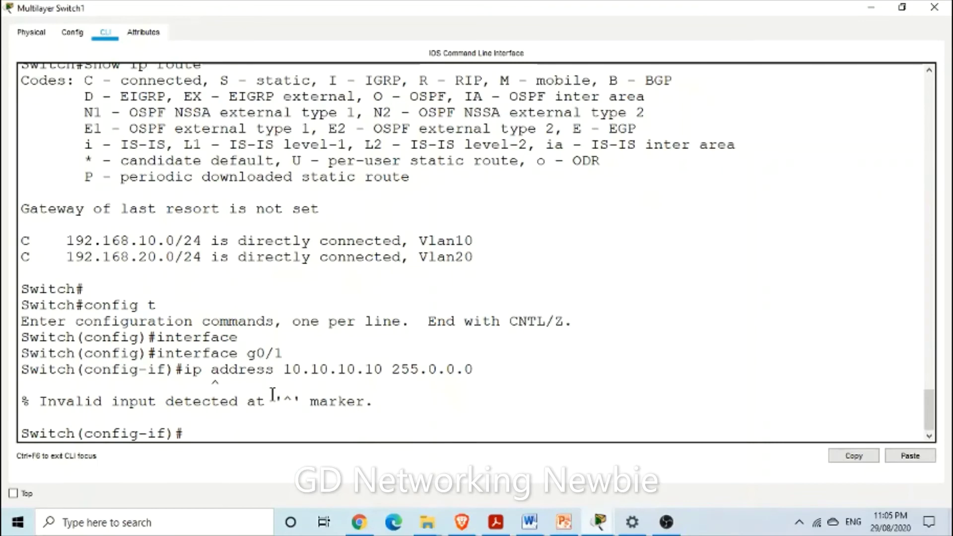
pyautogui.press('Up')
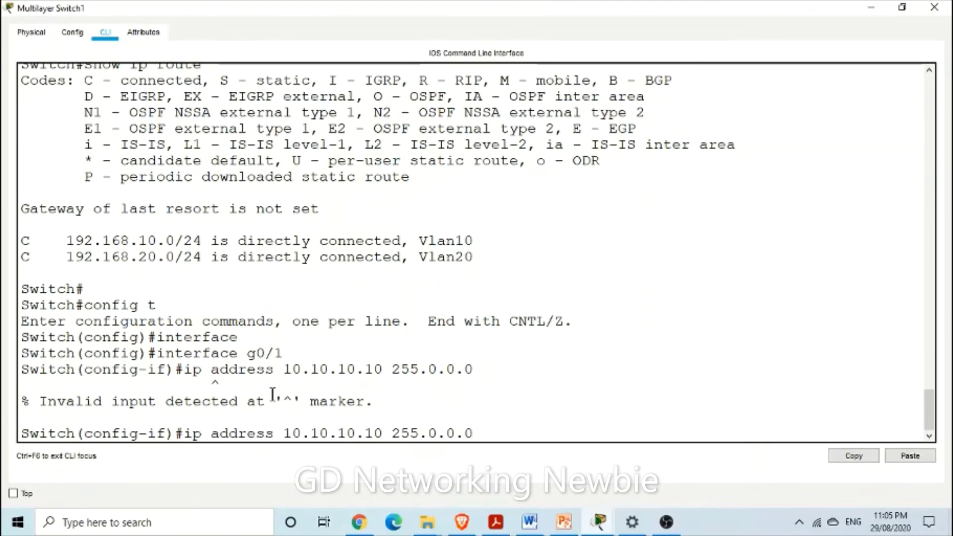
pyautogui.press('BackSpace')
pyautogui.press('BackSpace')
pyautogui.press('BackSpace')
pyautogui.press('BackSpace')
pyautogui.press('BackSpace')
pyautogui.press('BackSpace')
pyautogui.press('BackSpace')
pyautogui.press('BackSpace')
pyautogui.press('BackSpace')
pyautogui.press('BackSpace')
pyautogui.press('BackSpace')
pyautogui.press('BackSpace')
pyautogui.press('BackSpace')
pyautogui.press('BackSpace')
pyautogui.press('BackSpace')
pyautogui.press('BackSpace')
pyautogui.press('BackSpace')
pyautogui.press('BackSpace')
pyautogui.press('BackSpace')
pyautogui.press('BackSpace')
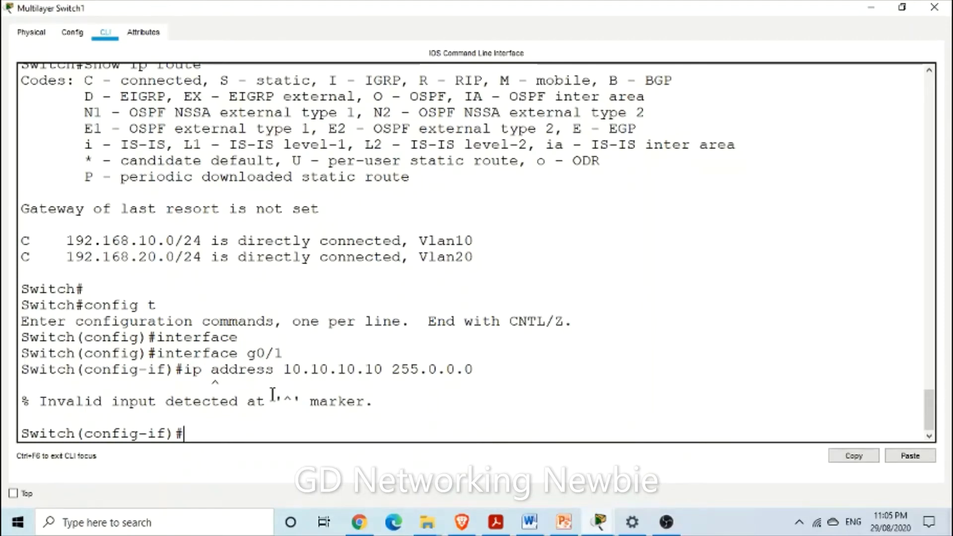
# - Turn g0/1 into a routed port with the no switchport command
pyautogui.write('no sh')
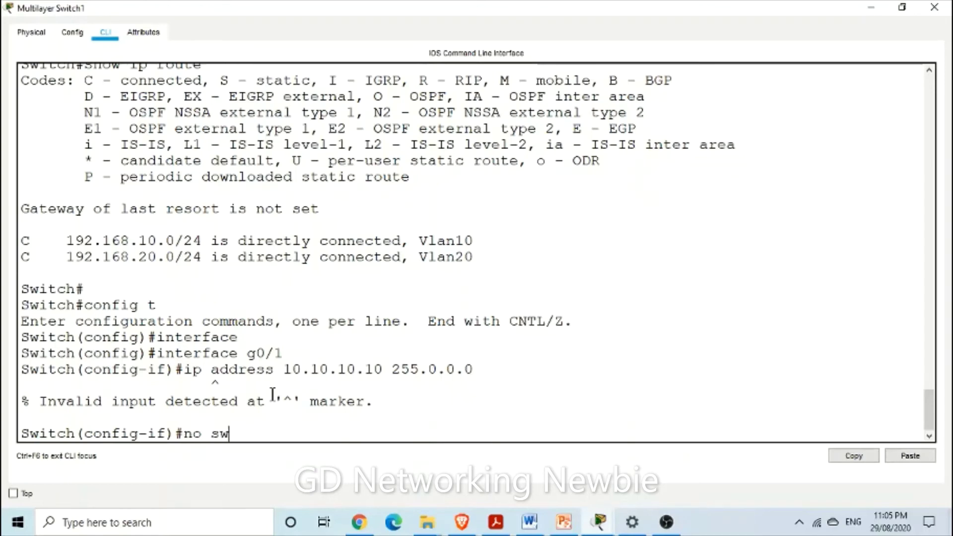
pyautogui.press('Tab')
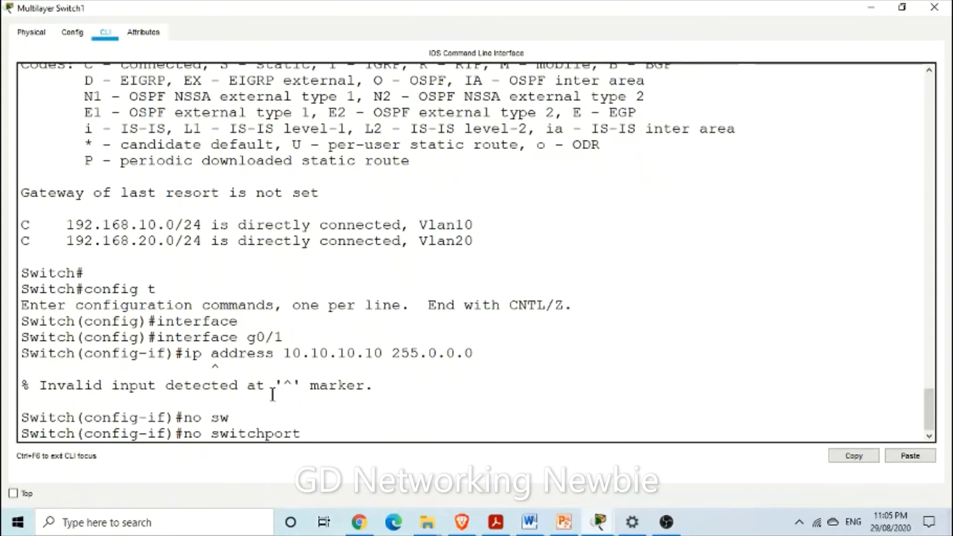
pyautogui.press('Return')
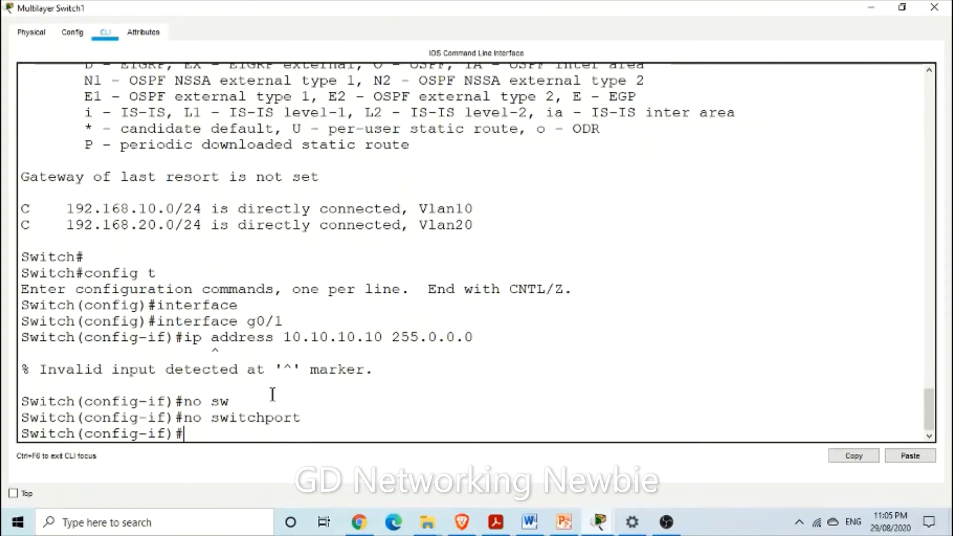
# - Assign IP address 10.10.10.10 with mask 255.0.0.0 to the routed g0/1 port
pyautogui.write('ip ad')
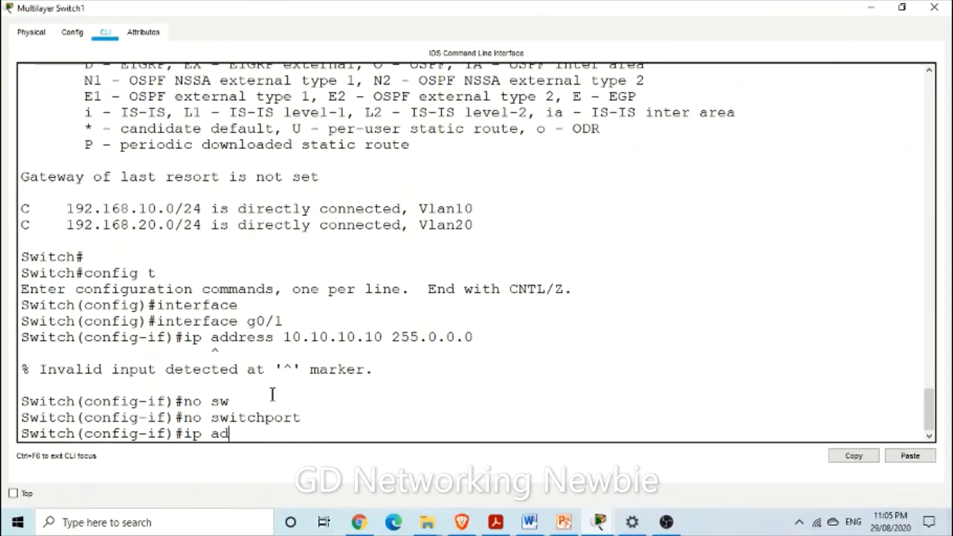
pyautogui.press('BackSpace')
pyautogui.press('BackSpace')
pyautogui.press('Up')
pyautogui.press('Up')
pyautogui.press('Up')
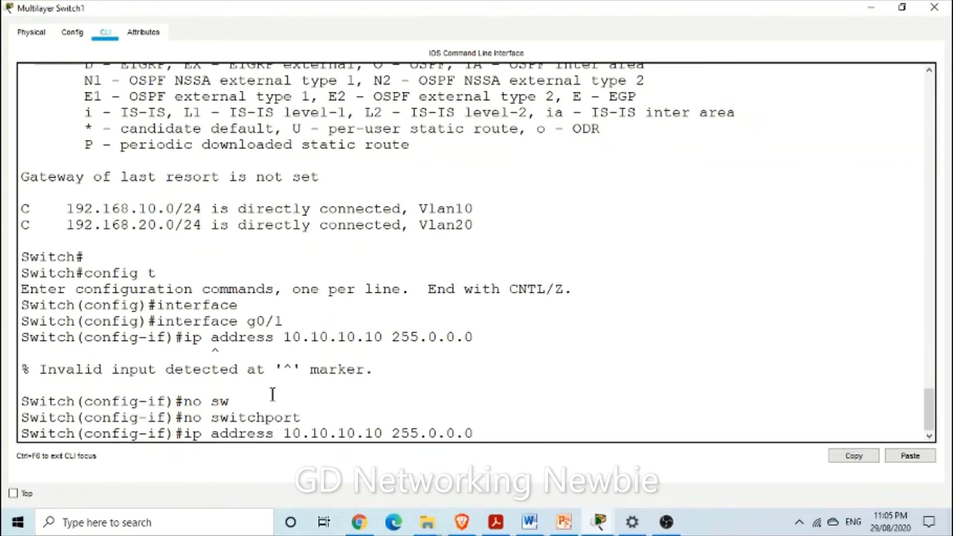
pyautogui.press('Return')
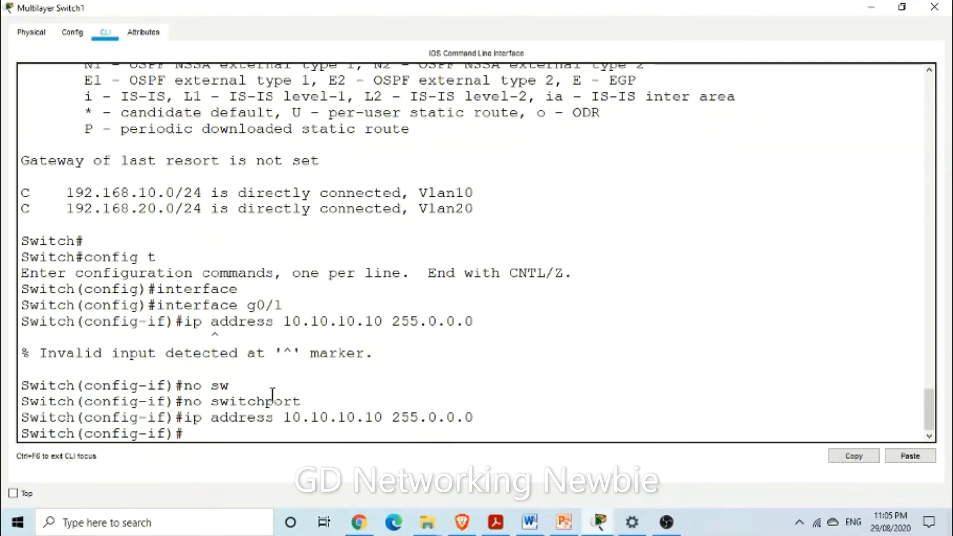
# - Enable g0/1 with no shut and minimize the switch's window to return to the topology
pyautogui.write('no shu')
pyautogui.write('t')
pyautogui.press('Return')
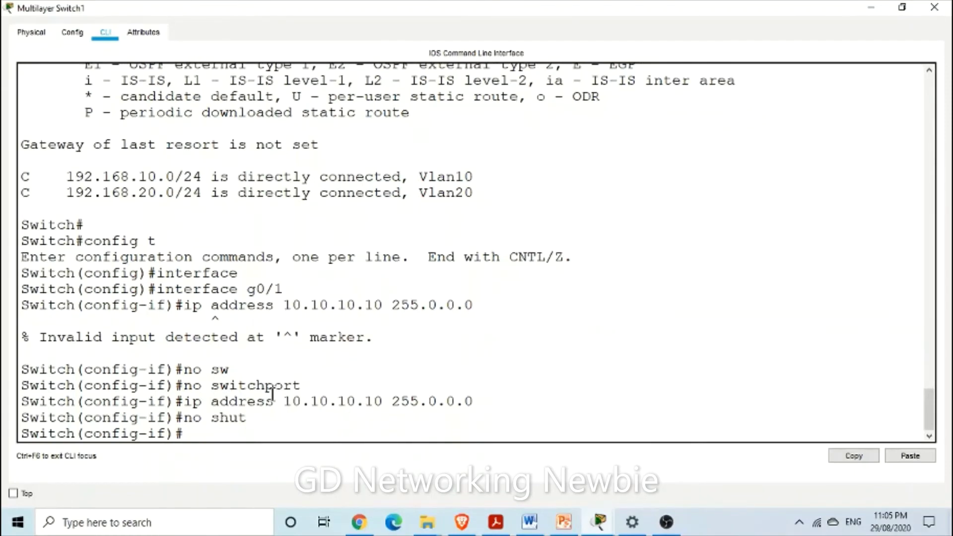
pyautogui.moveTo(303, 385); pyautogui.dragTo(192, 386)
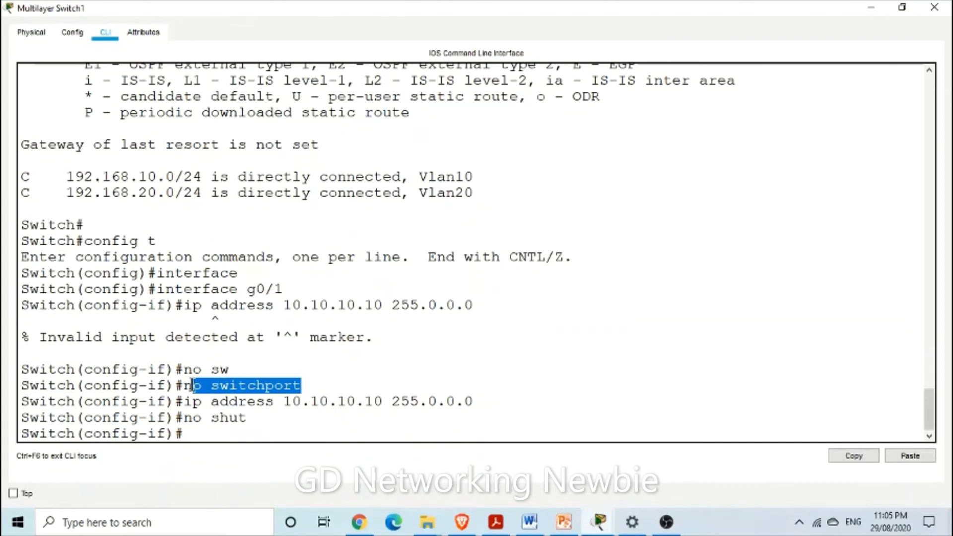
pyautogui.click(307, 423)
pyautogui.click(870, 8)
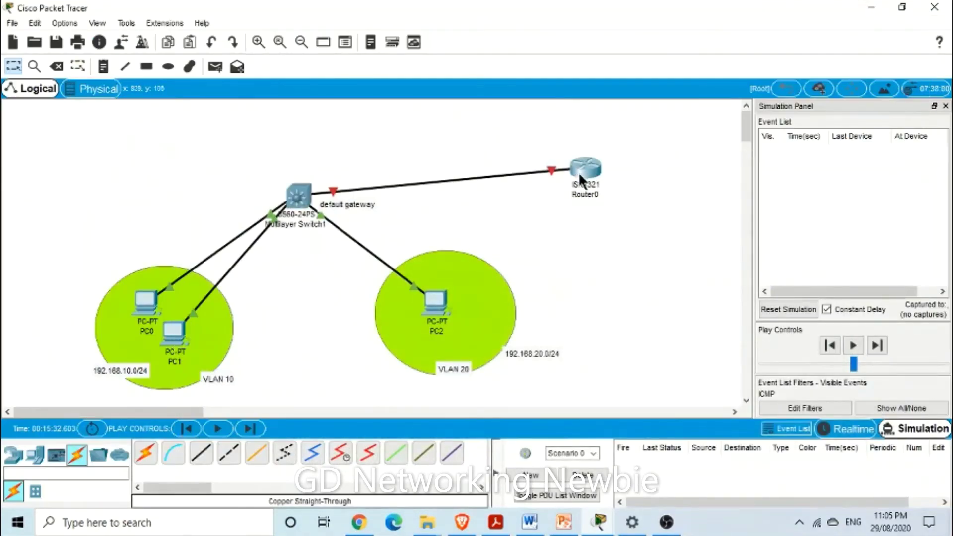
# - Open Router0's command line and decline the initial configuration dialog with n
pyautogui.moveTo(579, 172)
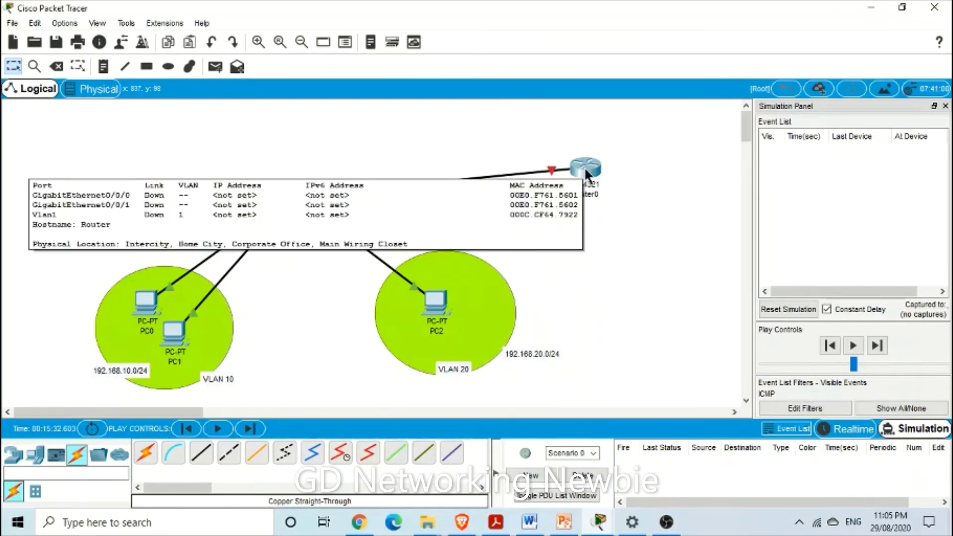
pyautogui.click(585, 167)
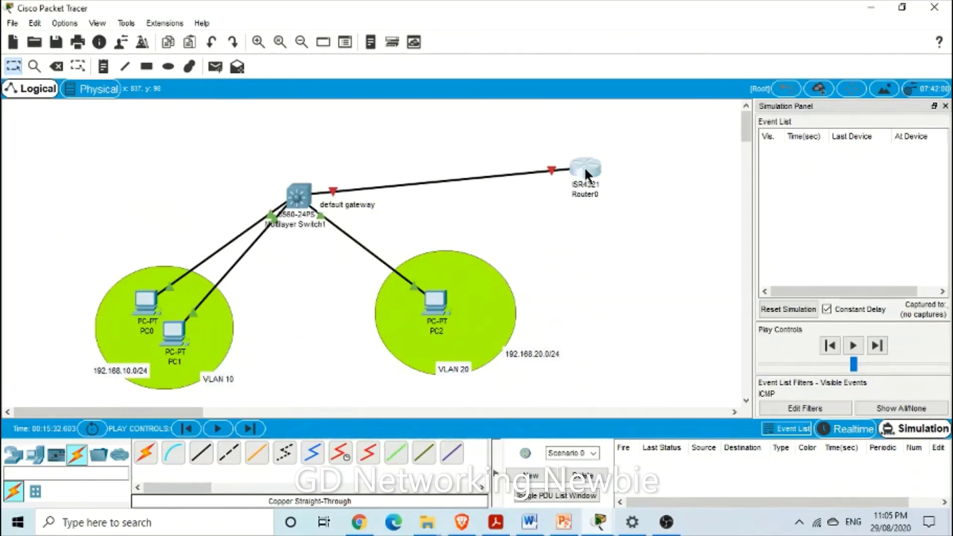
pyautogui.click(390, 91)
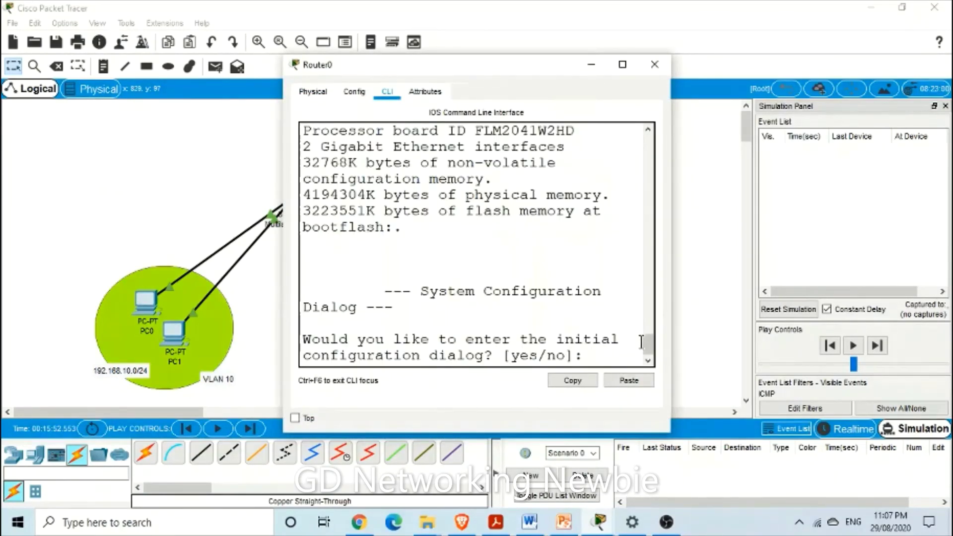
pyautogui.write('n')
pyautogui.press('Return')
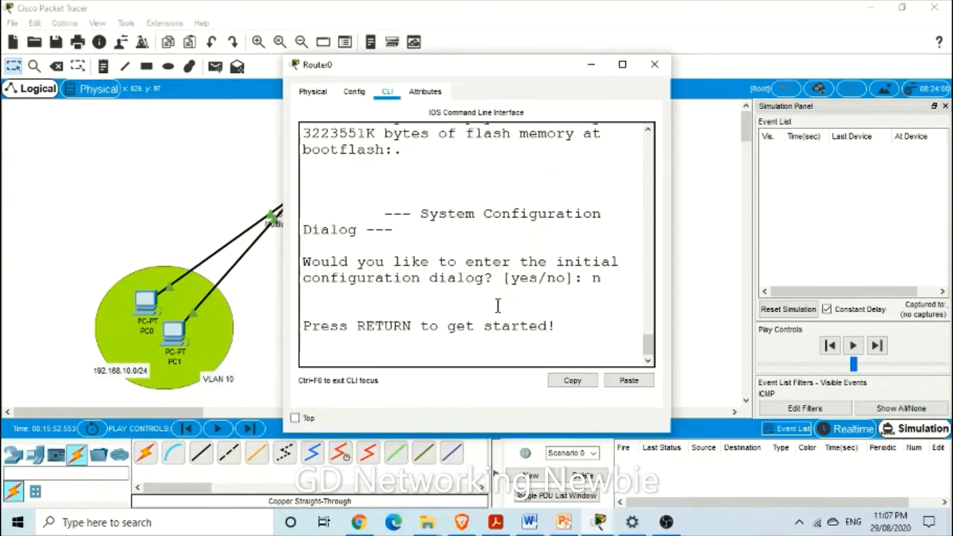
pyautogui.press('Return')
# - Enter privileged mode with en and global configuration mode with config t on Router0
pyautogui.write('config')
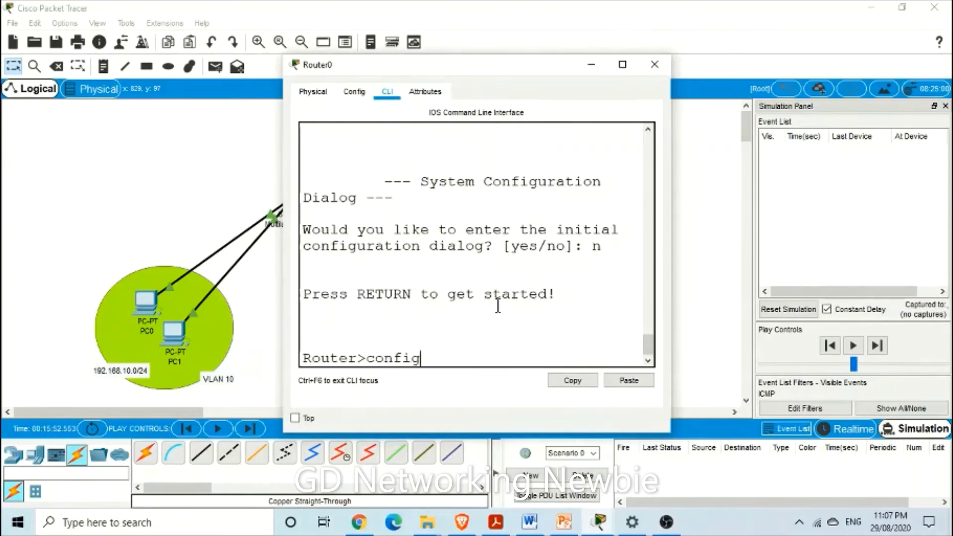
pyautogui.press('BackSpace')
pyautogui.press('BackSpace')
pyautogui.press('BackSpace')
pyautogui.press('BackSpace')
pyautogui.press('BackSpace')
pyautogui.press('BackSpace')
pyautogui.write('en')
pyautogui.press('Return')
pyautogui.write('c')
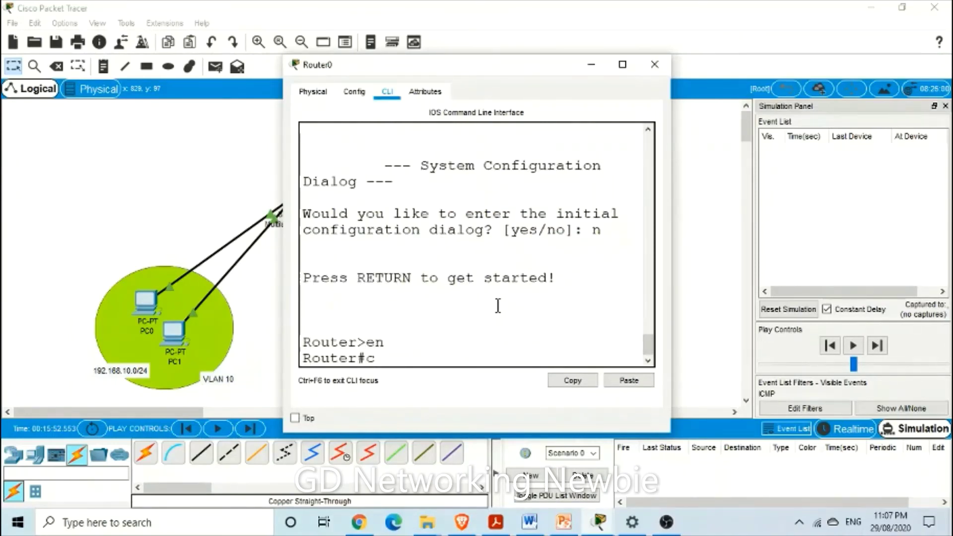
pyautogui.write('onfig t')
pyautogui.press('Return')
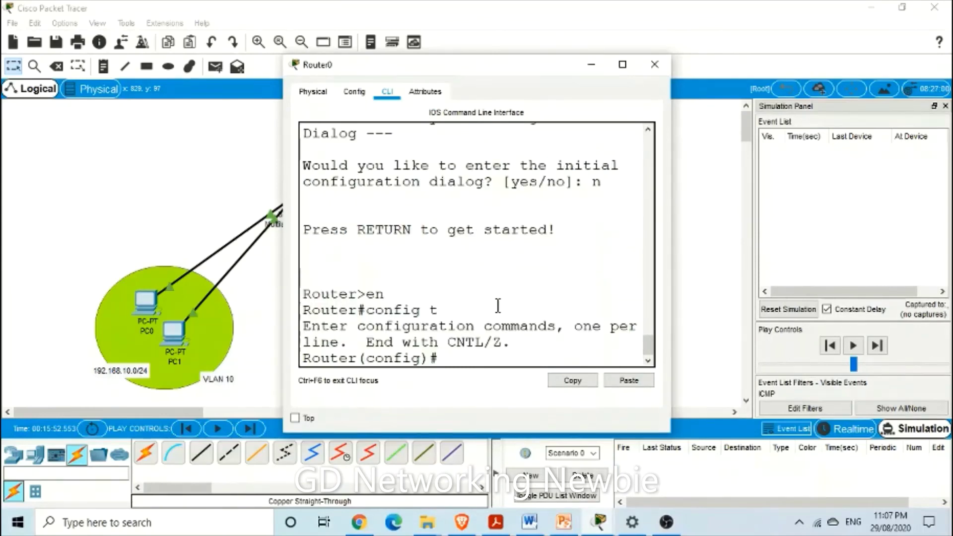
# - Check in the topology which Router0 port the switch link uses, and enter interface configuration mode for g0/0/0
pyautogui.write('inter')
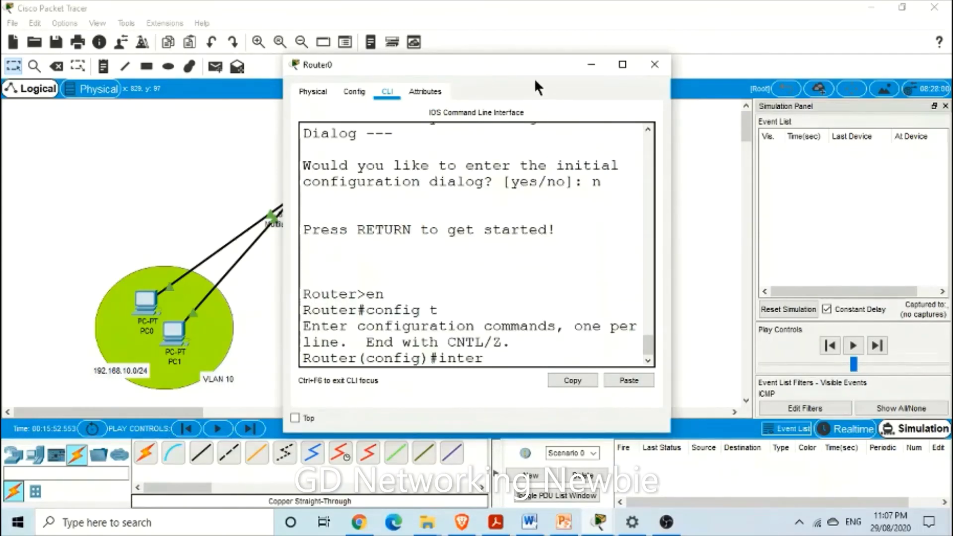
pyautogui.moveTo(523, 64); pyautogui.dragTo(321, 178)
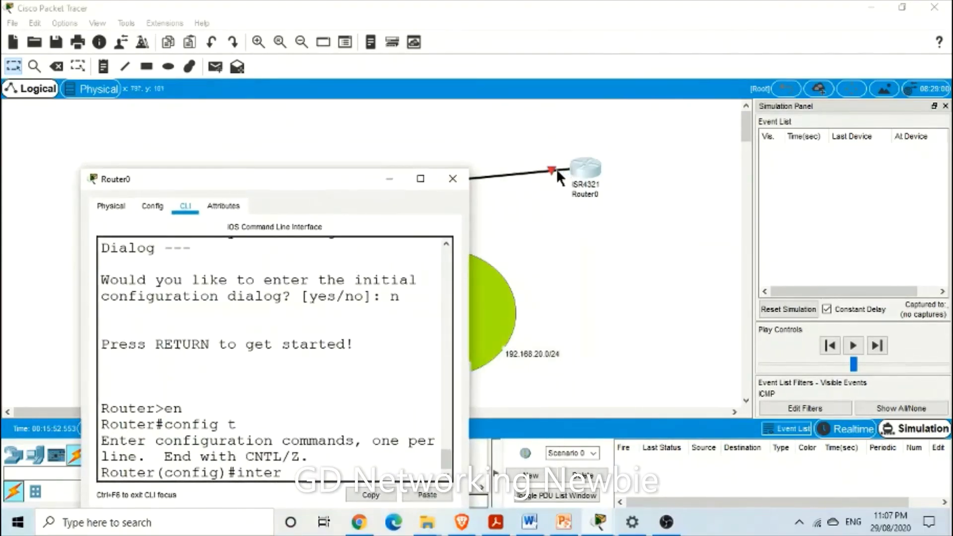
pyautogui.click(395, 179)
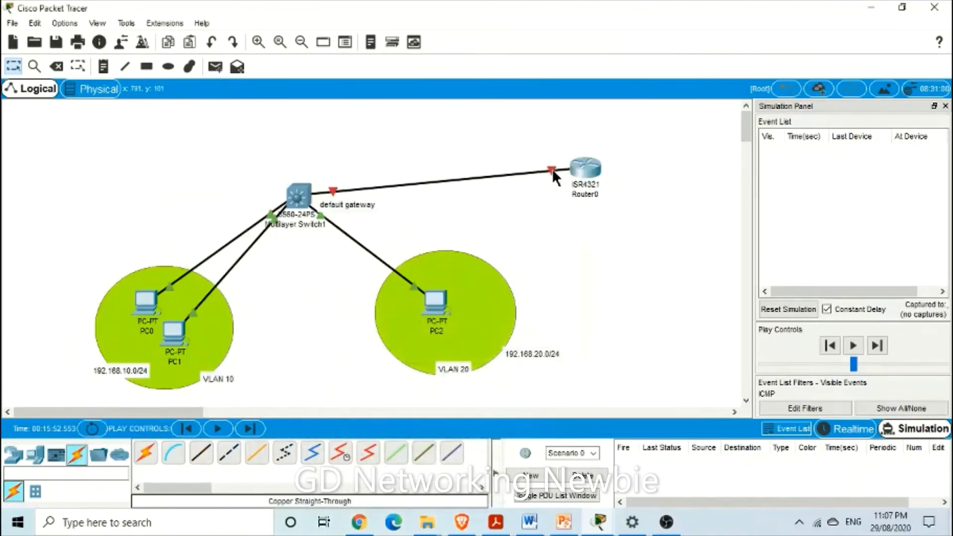
pyautogui.moveTo(552, 168)
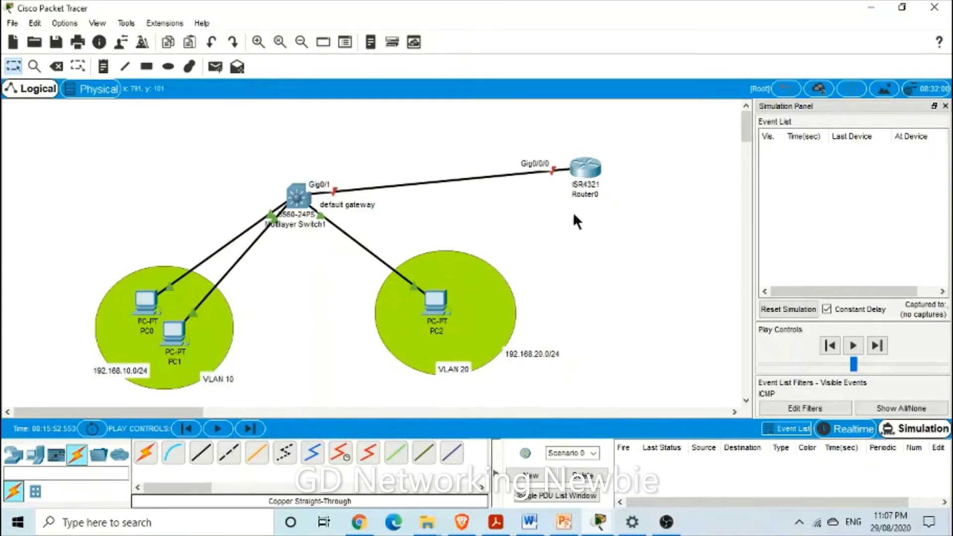
pyautogui.moveTo(600, 522)
pyautogui.click(696, 452)
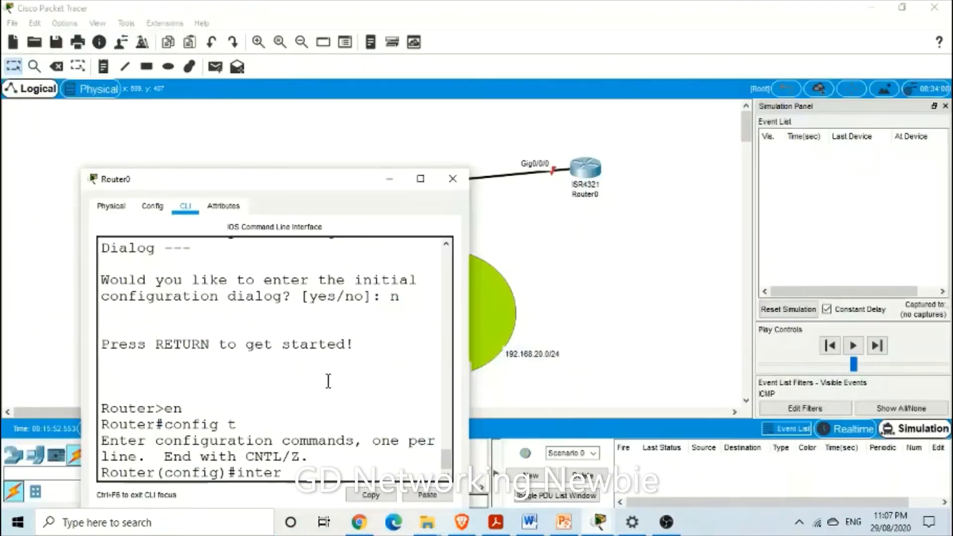
pyautogui.click(421, 178)
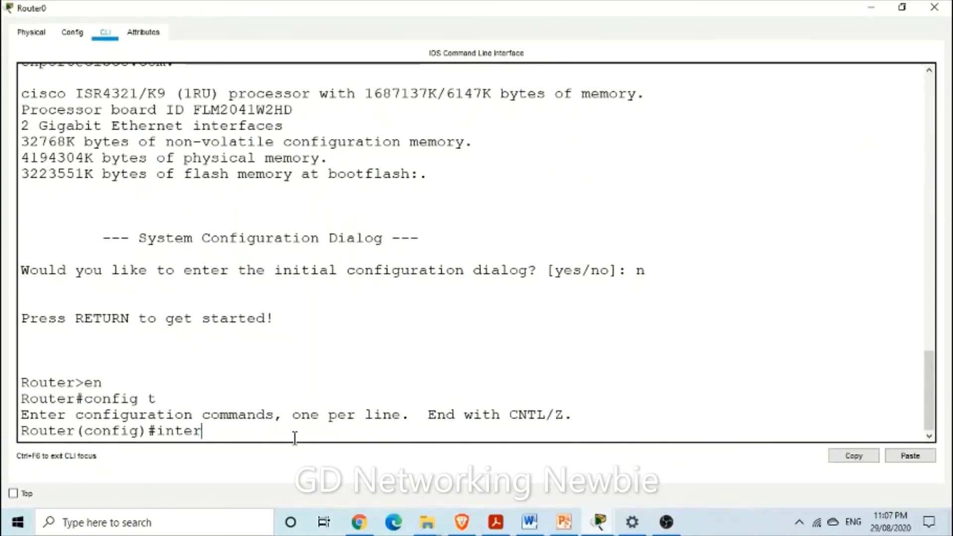
pyautogui.write('fa')
pyautogui.press('Tab')
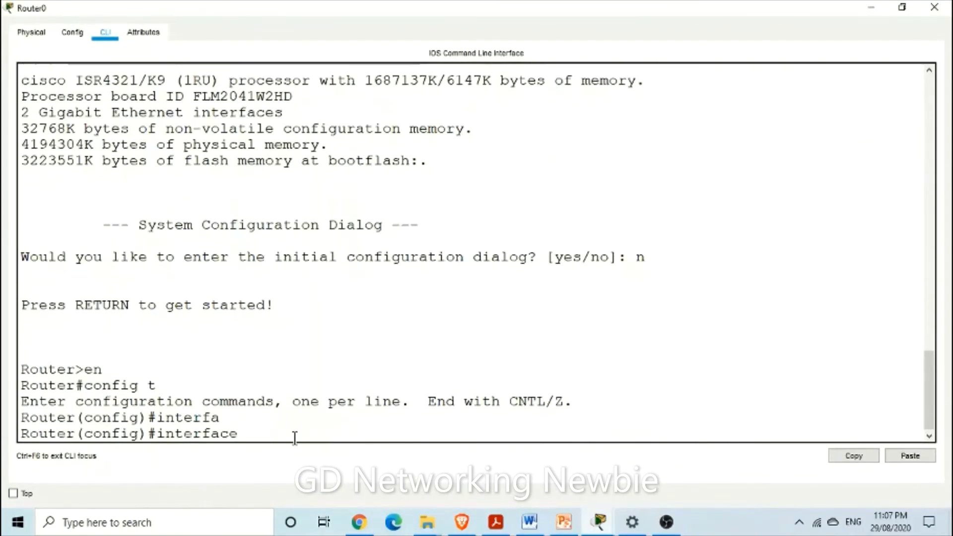
pyautogui.write('g')
pyautogui.write('0/0')
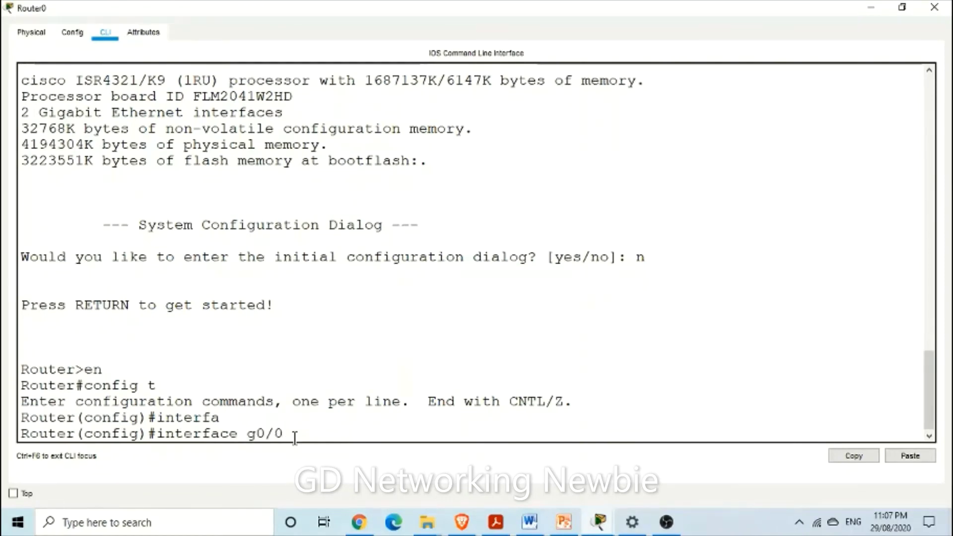
pyautogui.write('/0')
pyautogui.press('Return')
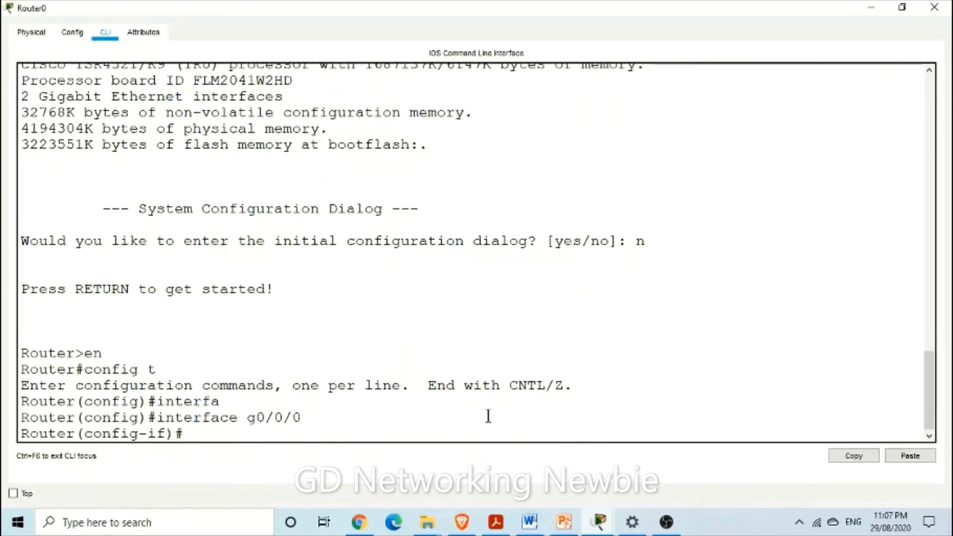
# - Try to address Router0's g0/0/0 interface by entering only 10.10.10.11 255.0.0.0 without the ip address keywords
pyautogui.write('10.10.10.')
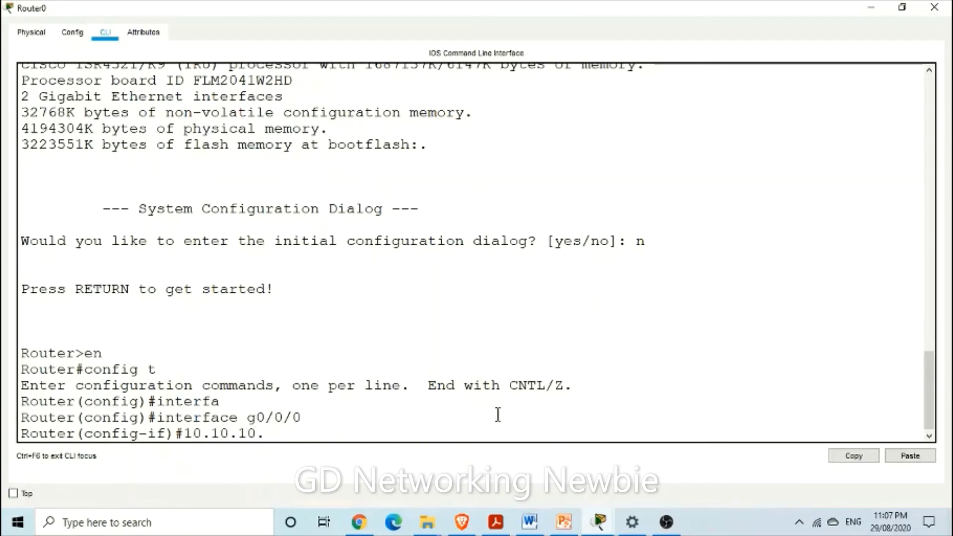
pyautogui.write('11 ')
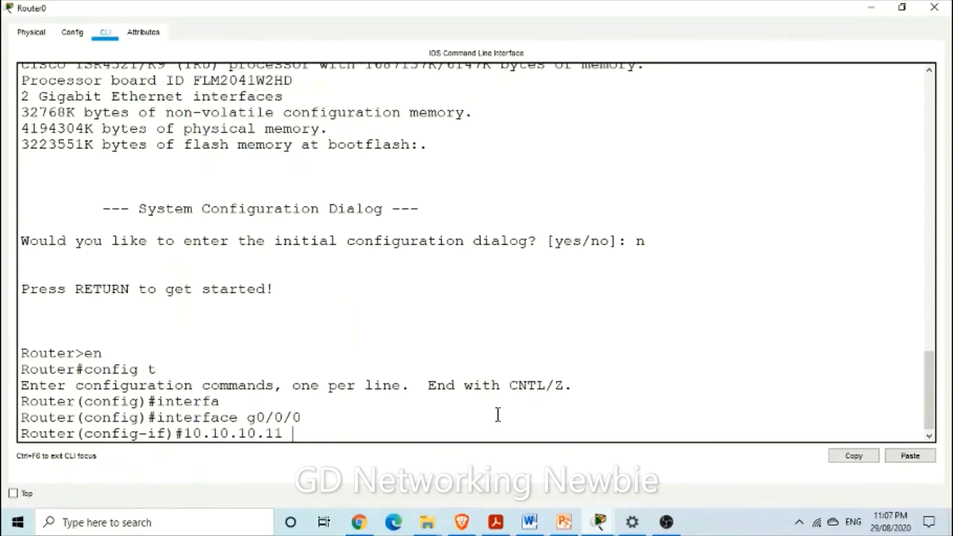
pyautogui.write('255.0.0.0')
pyautogui.press('Return')
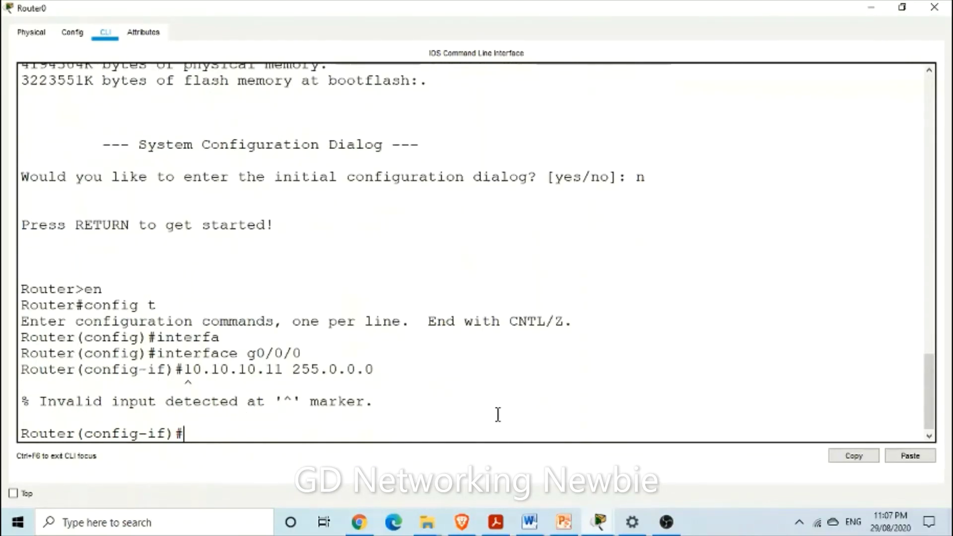
# - Recall the address line and prefix it with ip address to assign 10.10.10.11 255.0.0.0 to Router0's g0/0/0
pyautogui.press('Up')
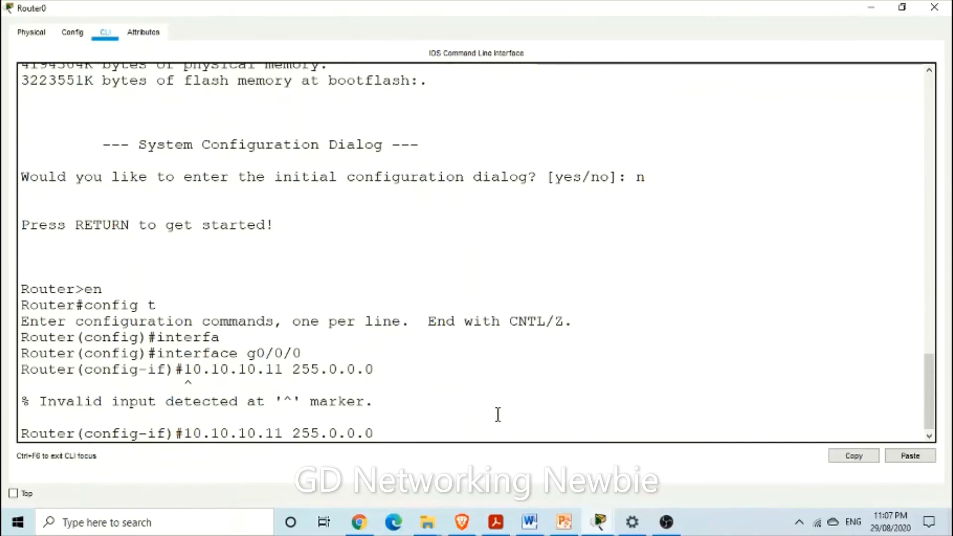
pyautogui.press('Left')
pyautogui.press('Left')
pyautogui.press('Left')
pyautogui.press('Left')
pyautogui.press('Left')
pyautogui.press('Left')
pyautogui.press('Left')
pyautogui.press('Left')
pyautogui.press('Left')
pyautogui.press('Left')
pyautogui.press('Left')
pyautogui.press('Left')
pyautogui.press('Left')
pyautogui.press('Left')
pyautogui.press('Left')
pyautogui.press('Left')
pyautogui.press('Left')
pyautogui.press('Left')
pyautogui.press('Left')
pyautogui.press('Left')
pyautogui.write('ip address')
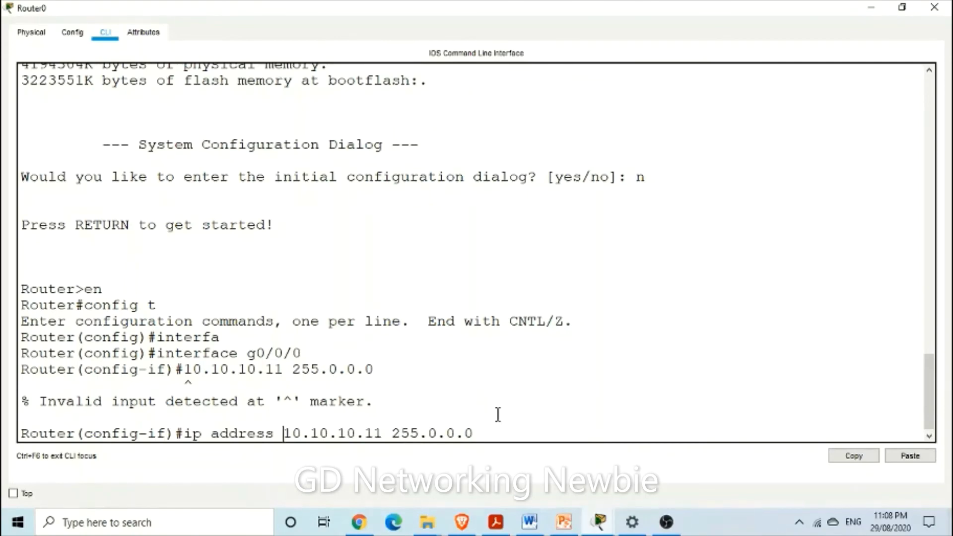
pyautogui.press('Return')
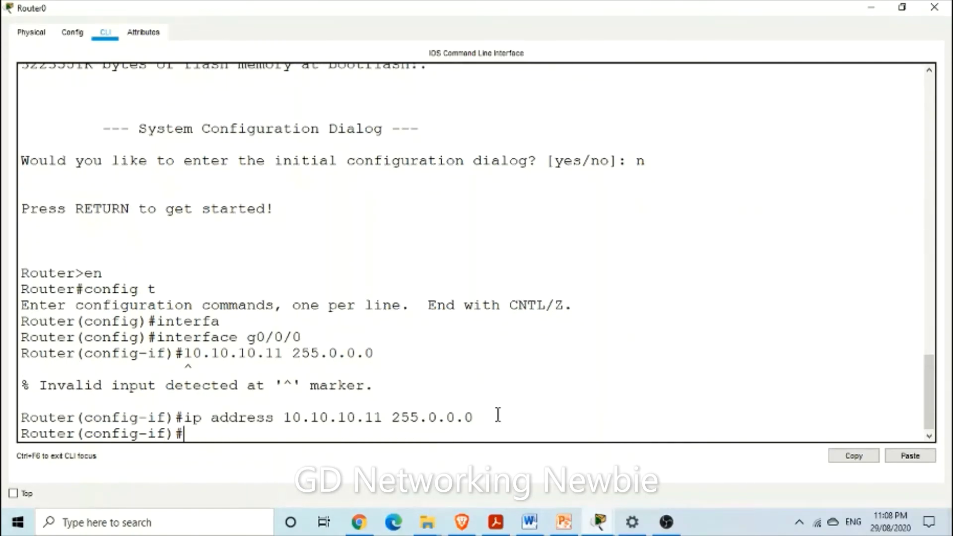
# - Enable g0/0/0 with no shut and minimize Router0's window to view the switch-to-router link in the topology
pyautogui.write('no shut')
pyautogui.press('Return')
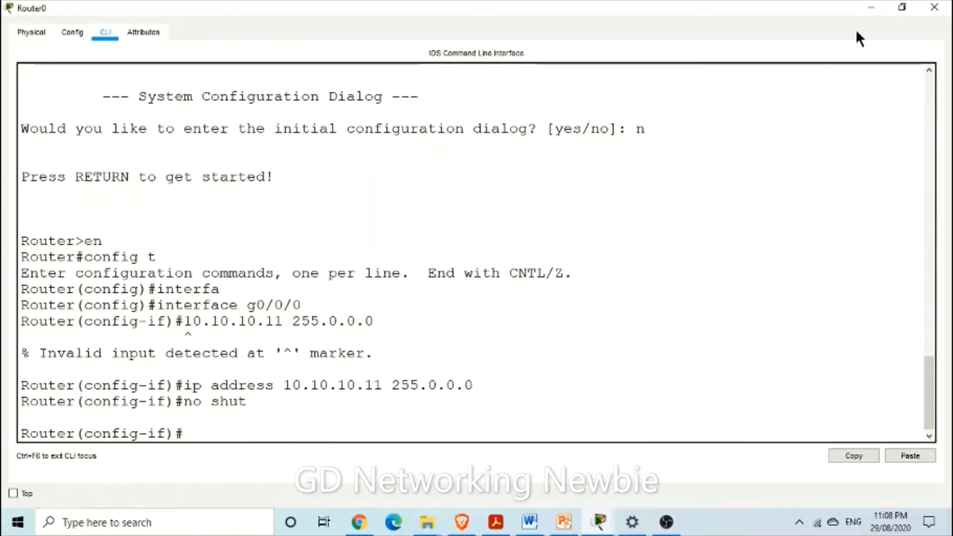
pyautogui.click(871, 7)
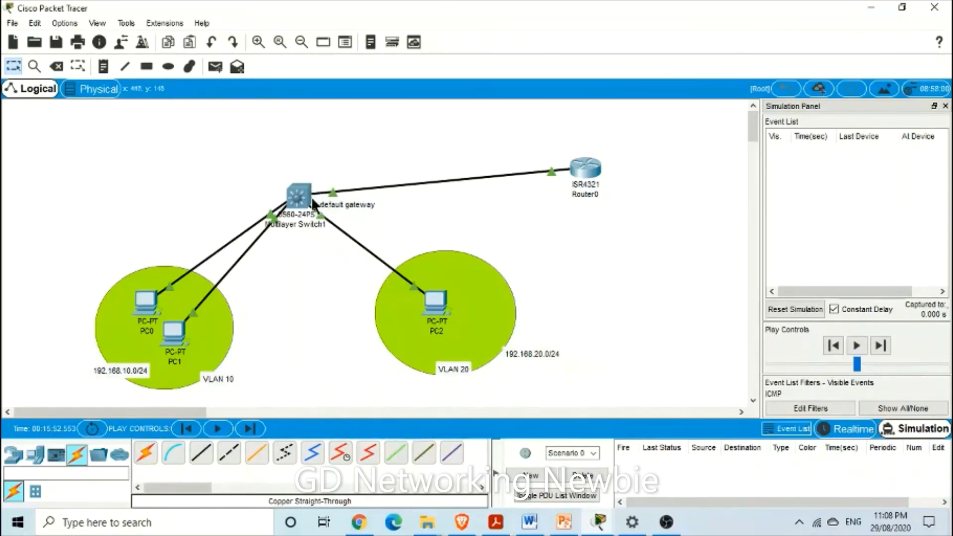
pyautogui.moveTo(316, 198)
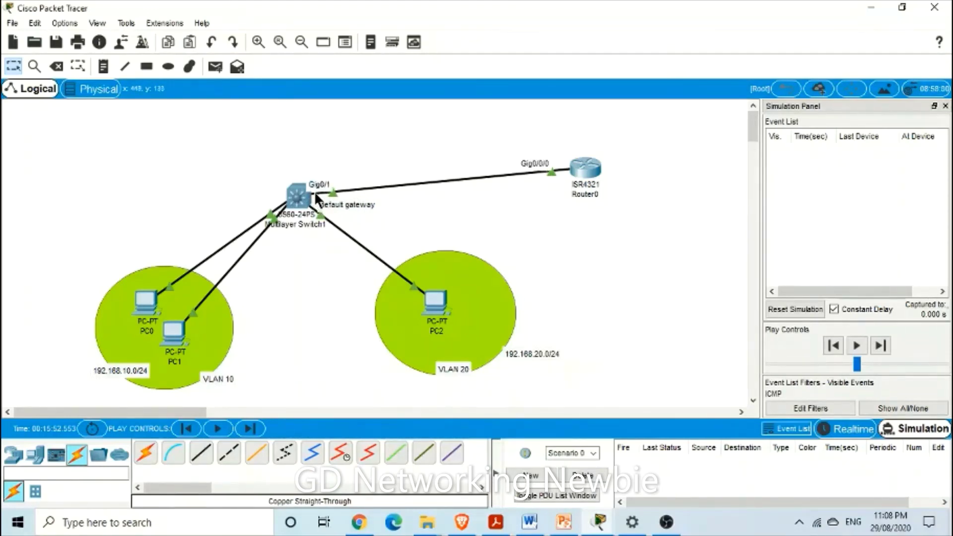